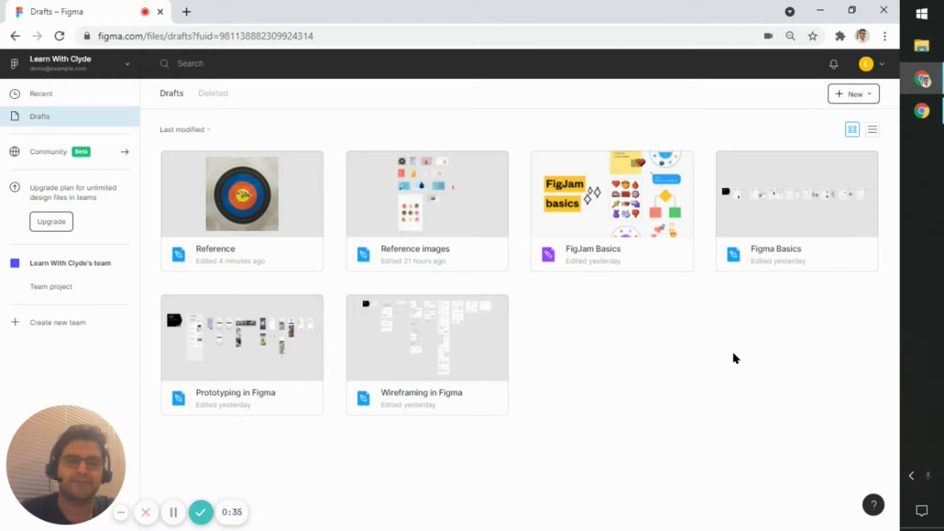
left_click(166, 37)
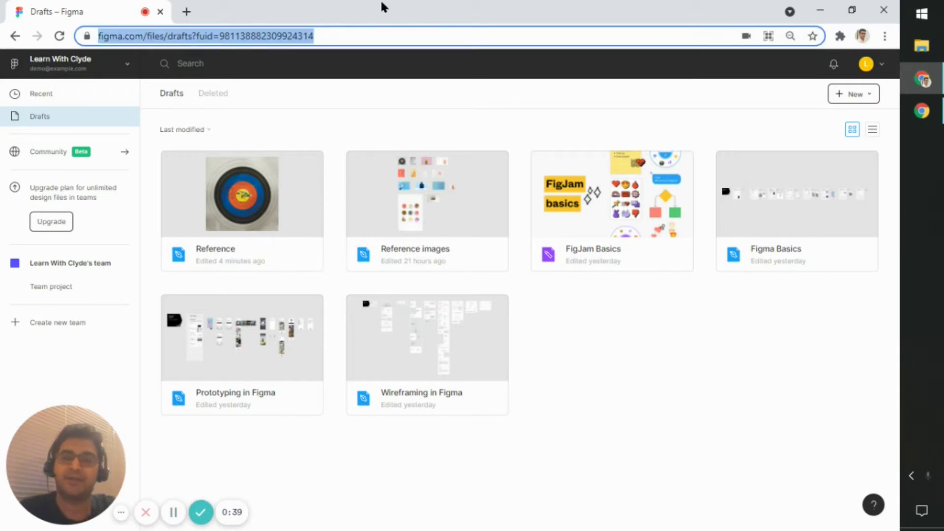
key("Left")
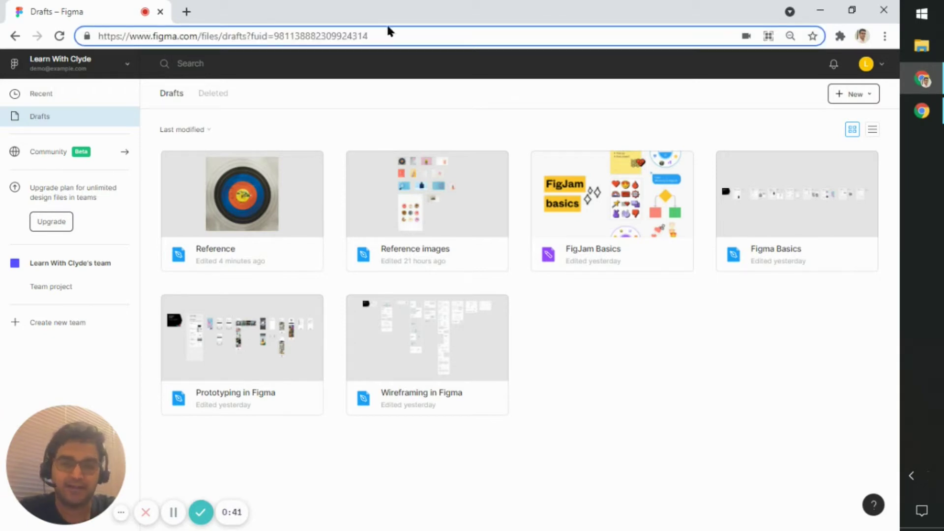
left_click(538, 317)
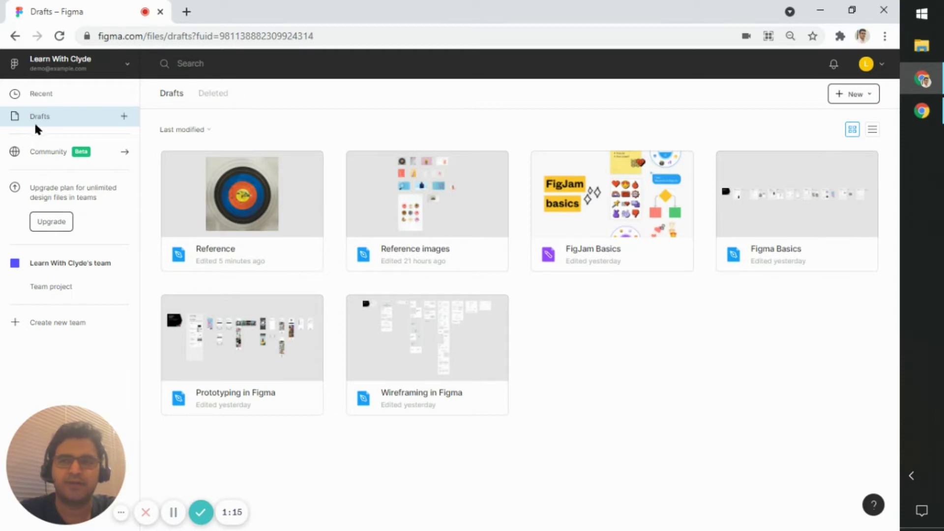
left_click(122, 117)
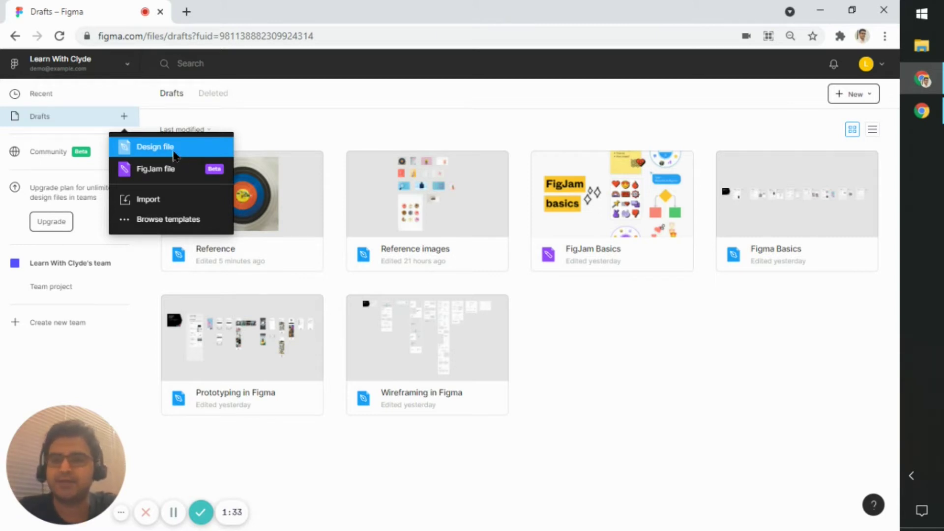
left_click(91, 120)
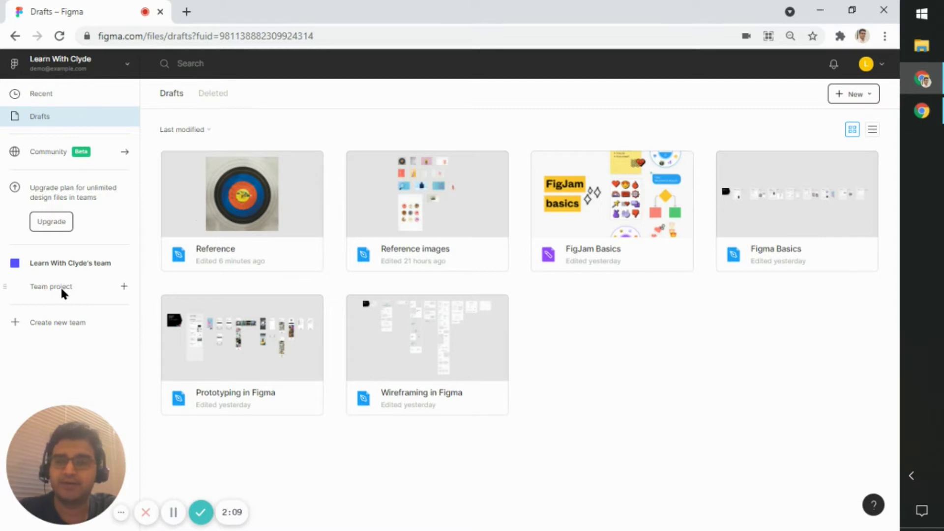
Create a new design file in Drafts and dismiss the announcement about bulleted and numbered lists.
left_click(123, 117)
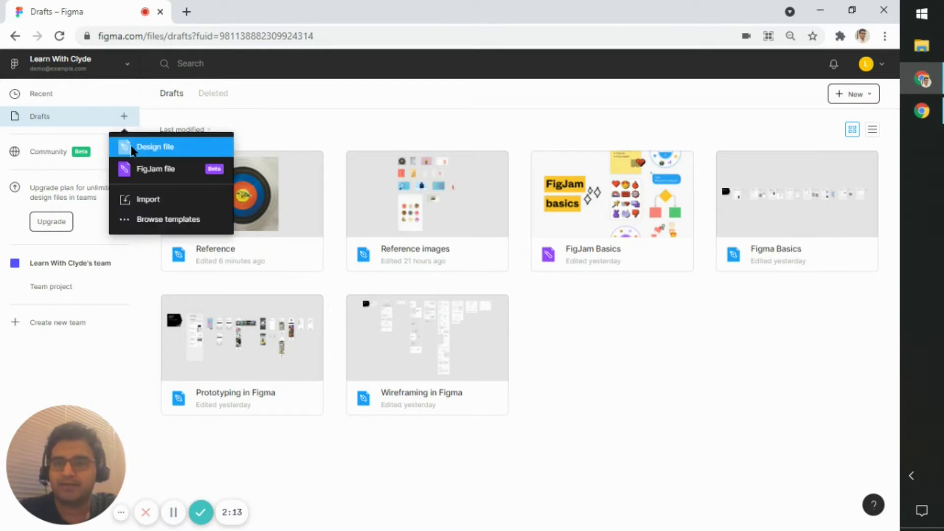
left_click(133, 148)
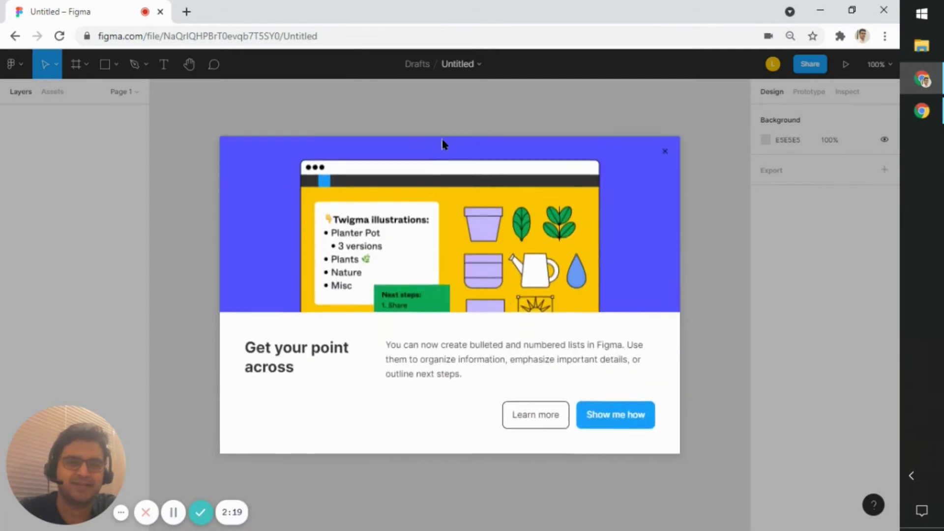
left_click(663, 150)
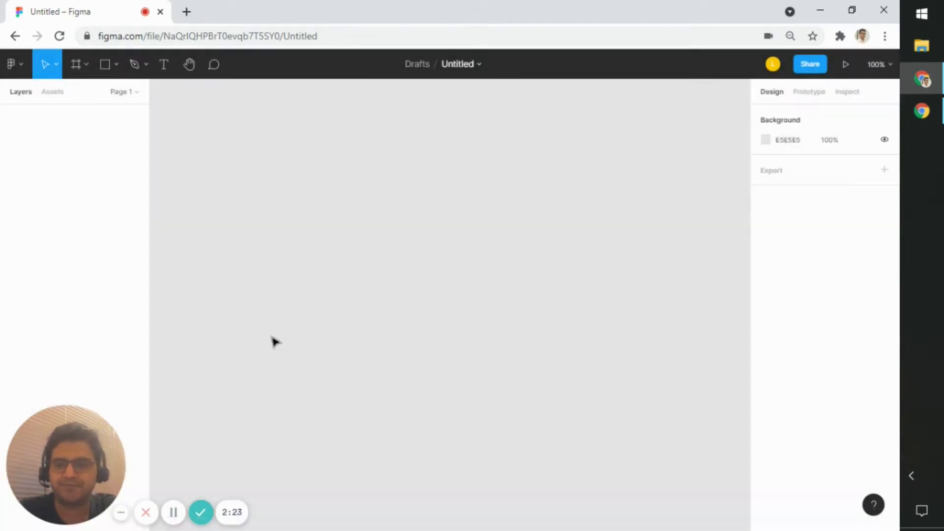
left_click(120, 513)
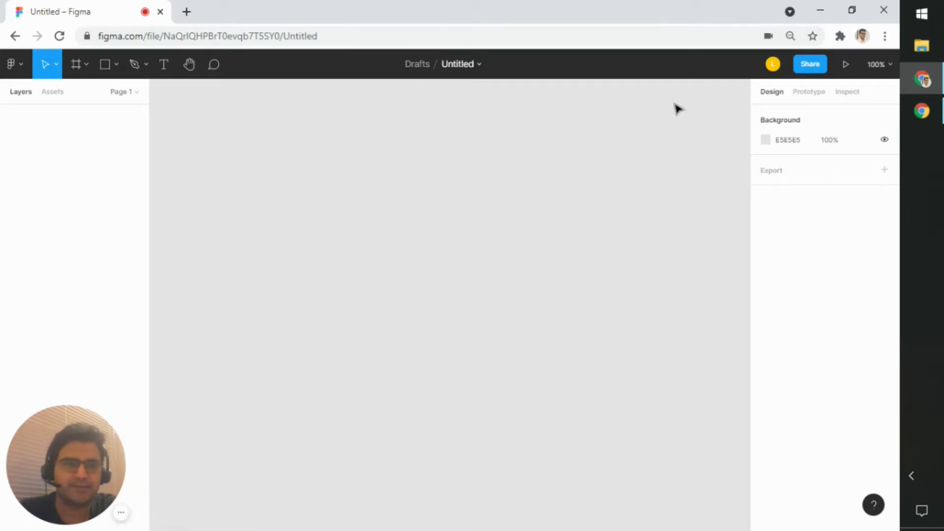
Try a brownish-grey canvas background colour, 948A8A, and undo the change.
scroll(582, 196, "down", 3)
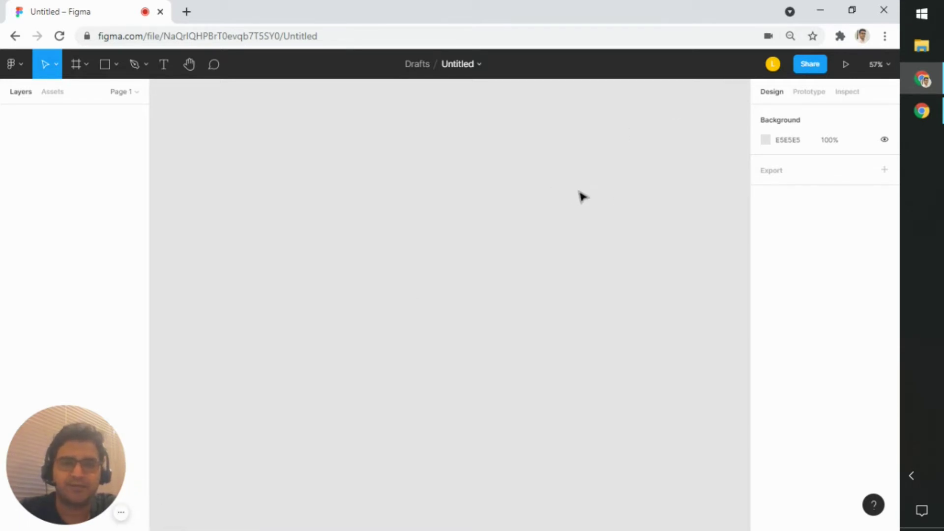
scroll(581, 193, "up", 3)
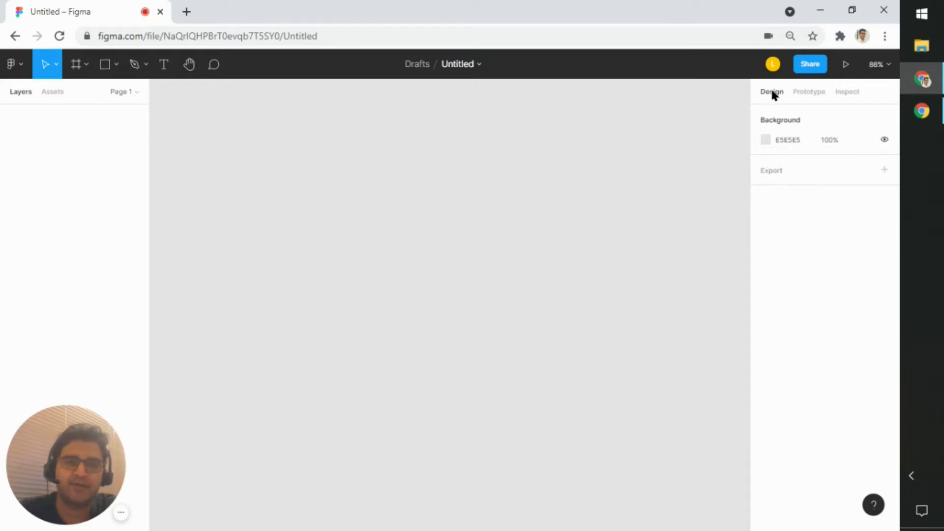
left_click(765, 141)
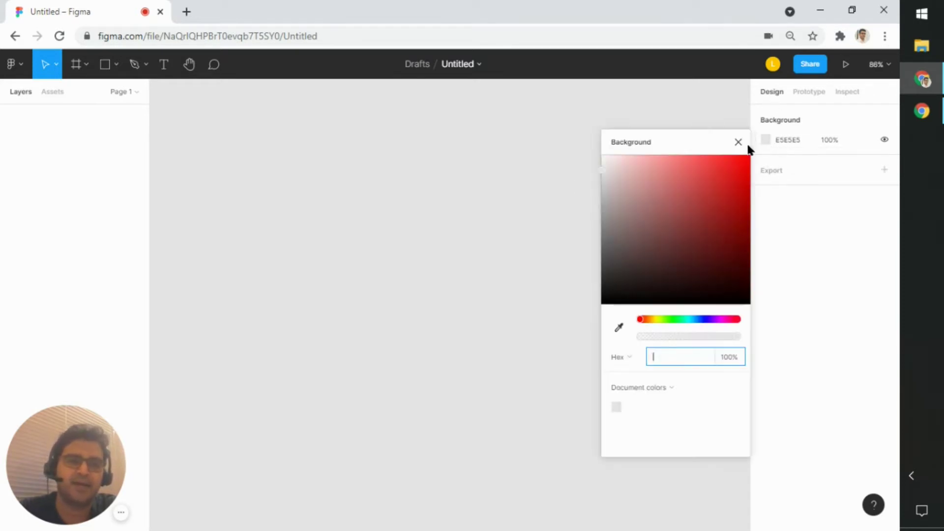
left_click(715, 178)
mouse_move(687, 226)
left_mouse_down()
mouse_move(624, 236)
mouse_move(612, 222)
left_mouse_up()
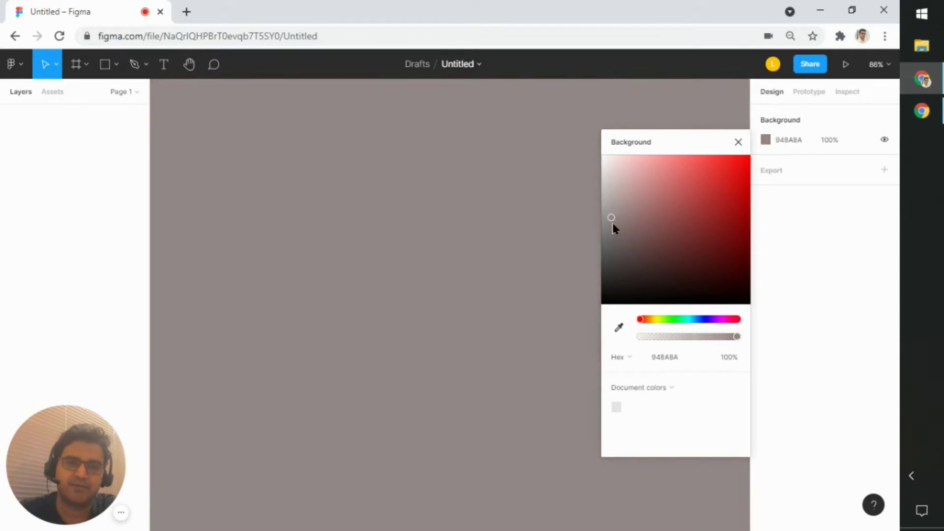
left_click(738, 143)
key("ctrl+z")
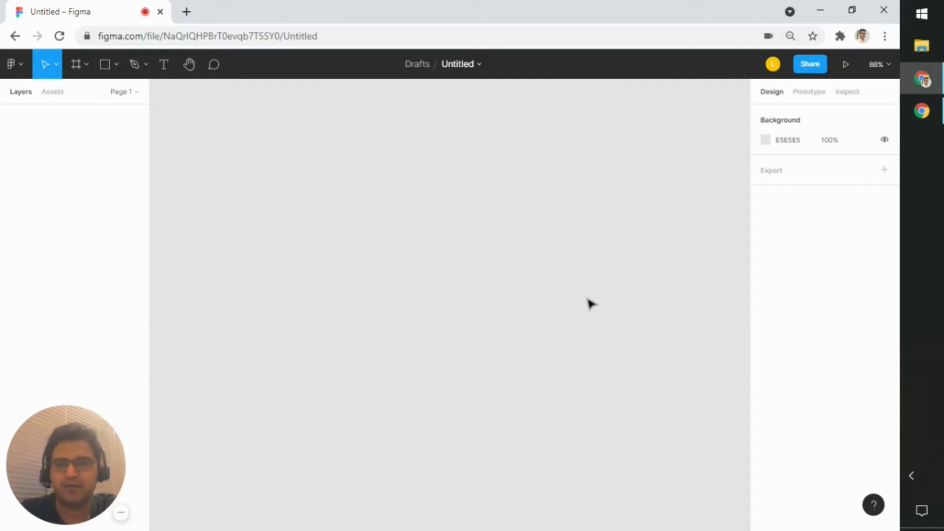
Paste the copied archery target image onto the empty canvas.
key("ctrl+v")
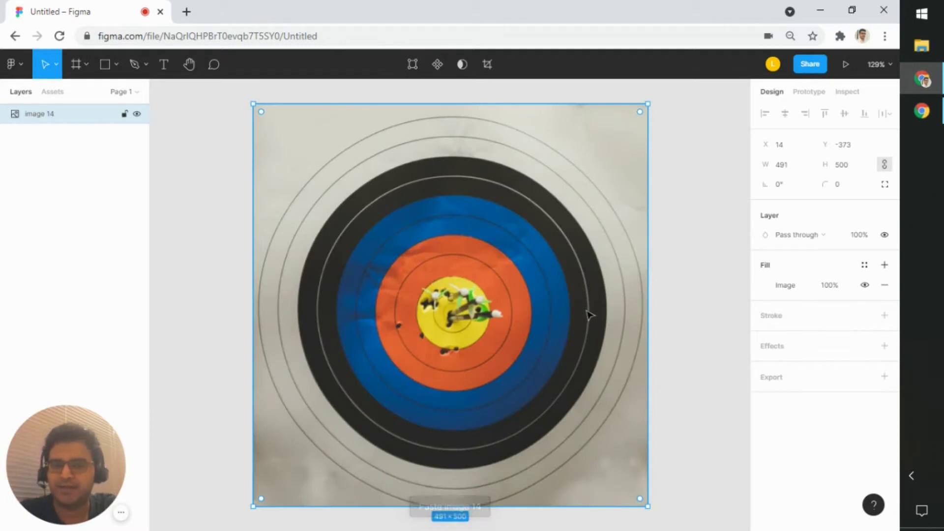
scroll(589, 315, "down", 5)
left_click_drag(664, 317, 541, 253)
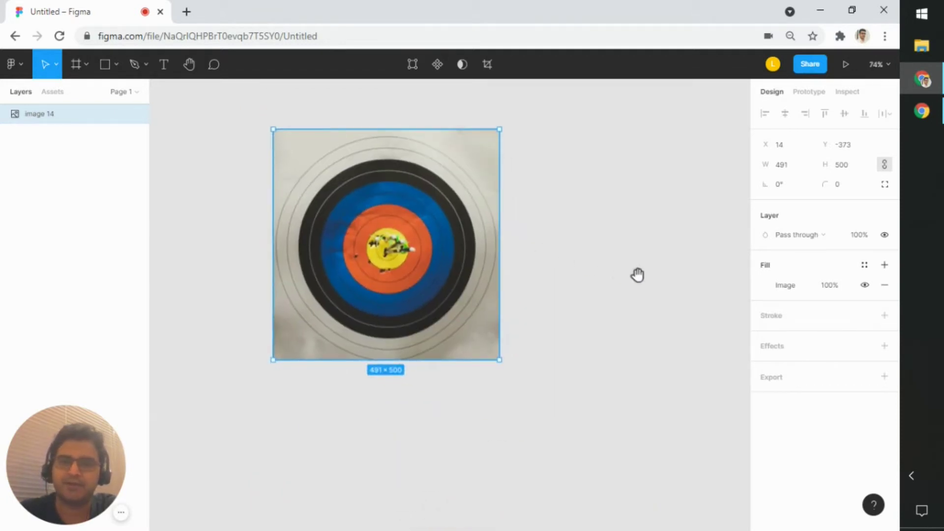
left_click_drag(638, 275, 567, 293)
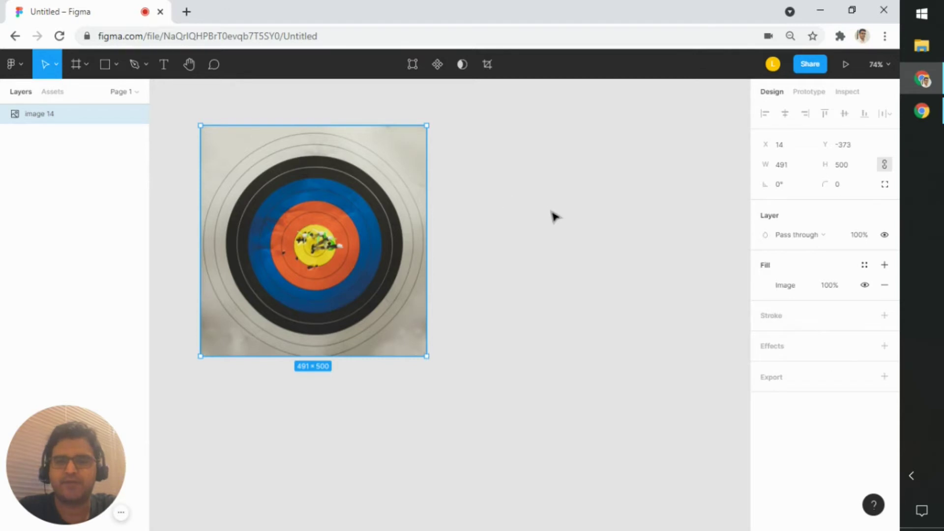
Examine the pasted archery target image on the canvas, both up close and as a whole.
scroll(559, 235, "down", 1)
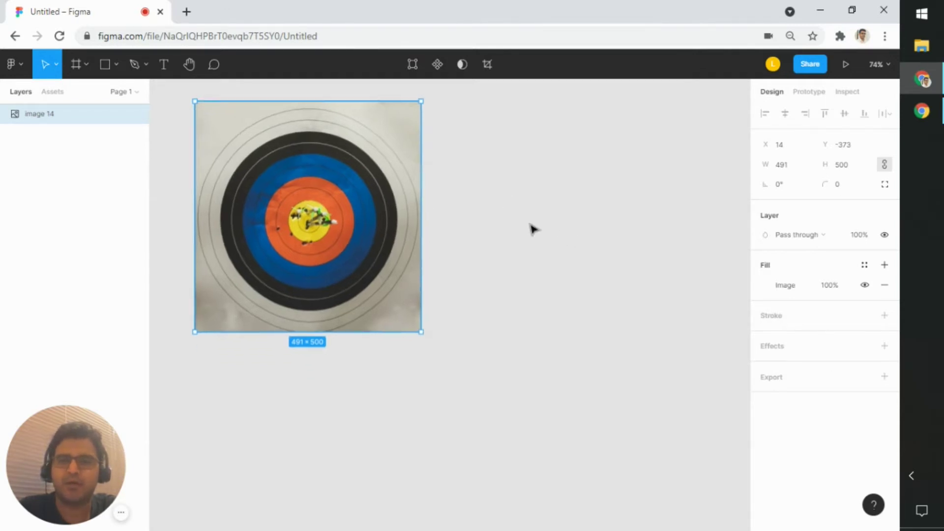
left_click_drag(471, 239, 560, 251)
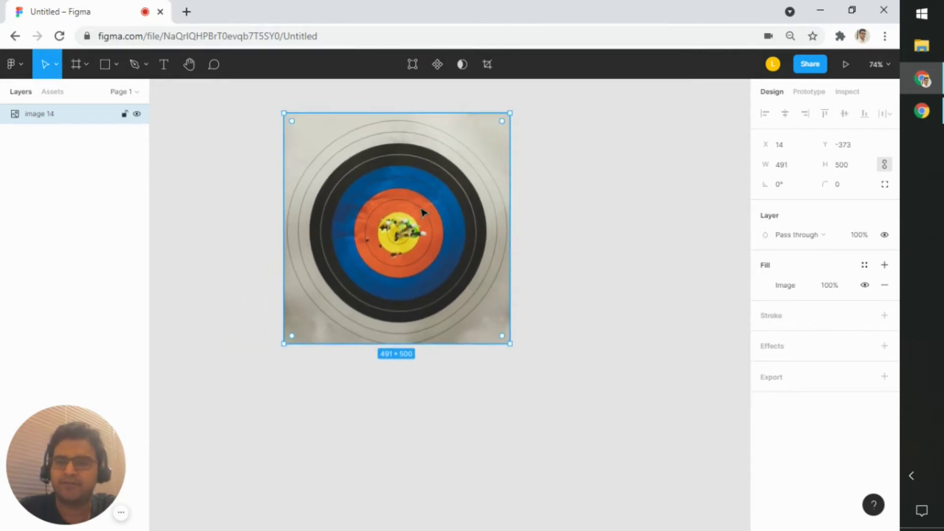
scroll(427, 236, "up", 1)
scroll(432, 249, "up", 2)
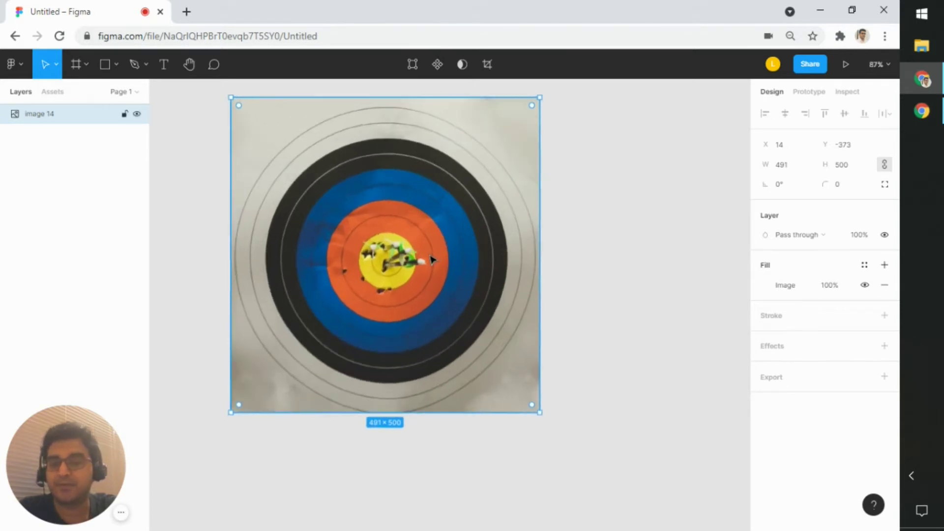
scroll(430, 259, "up", 3)
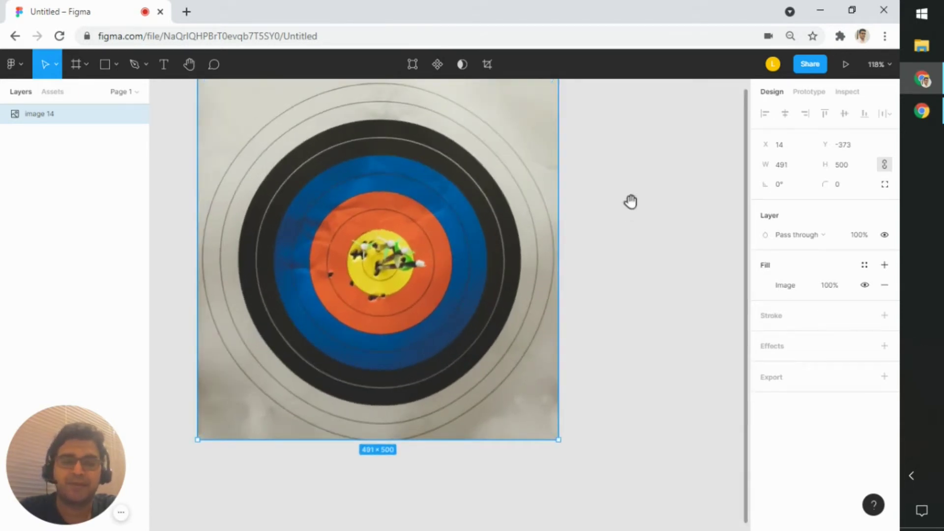
left_click_drag(630, 201, 626, 270)
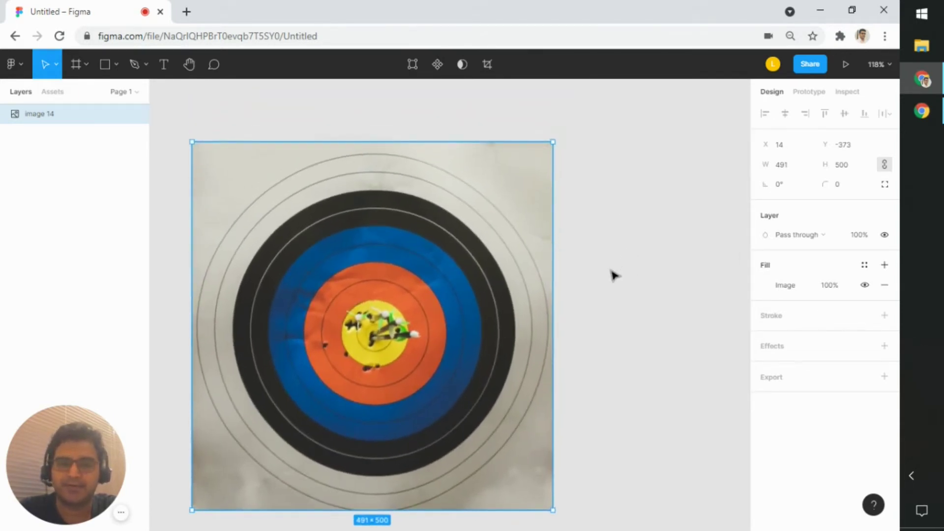
left_click_drag(607, 337, 605, 303)
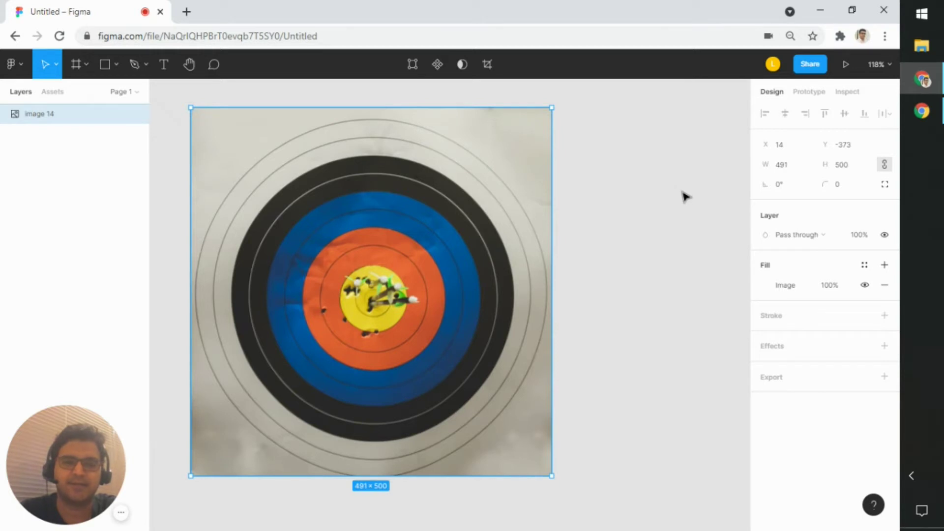
left_click_drag(567, 289, 588, 288)
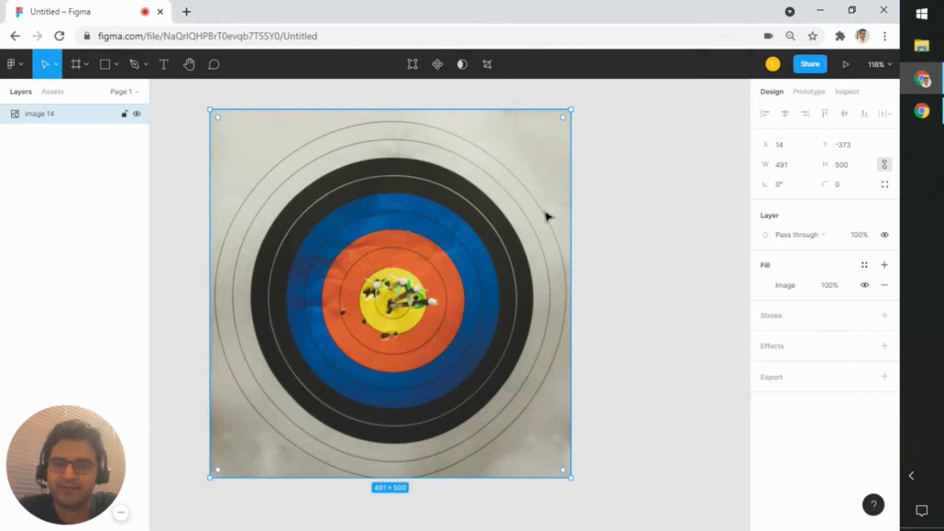
left_click(605, 240)
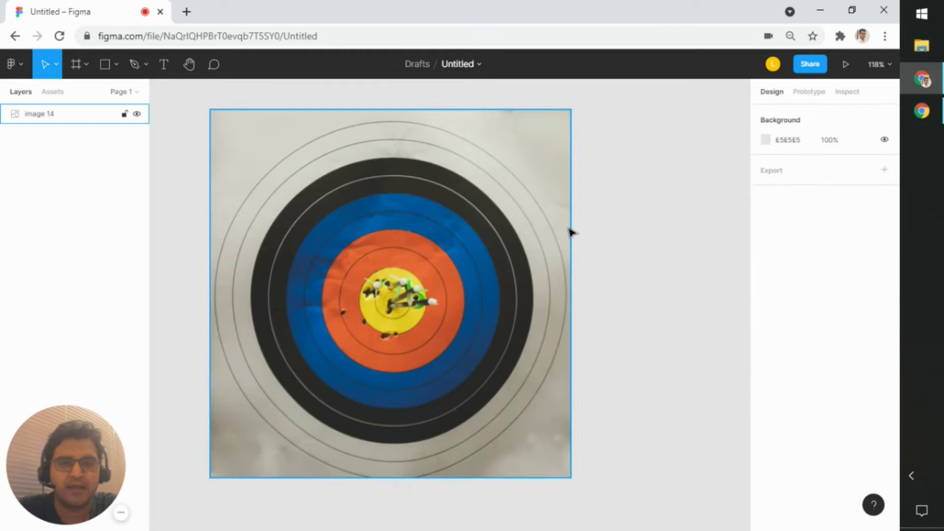
Shift the target image horizontally to X 22 and lock its layer.
left_click(444, 258)
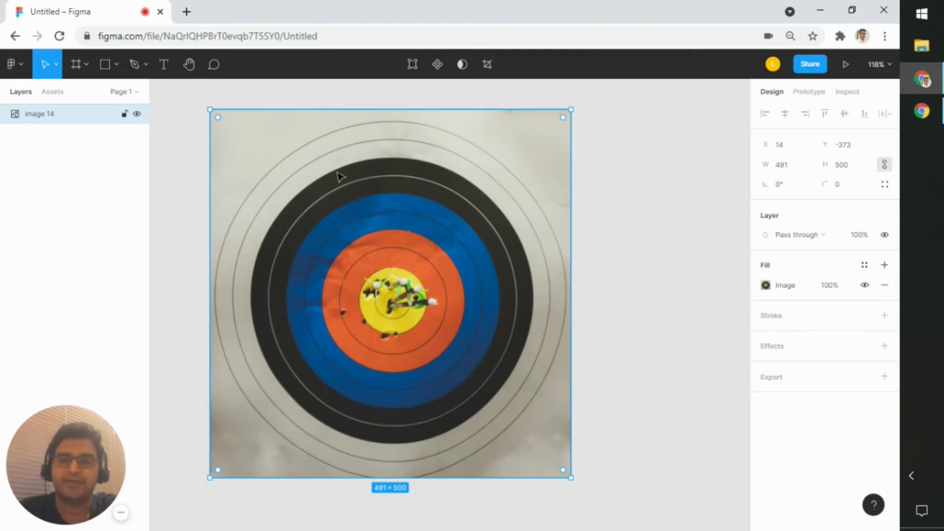
left_click_drag(344, 190, 377, 208)
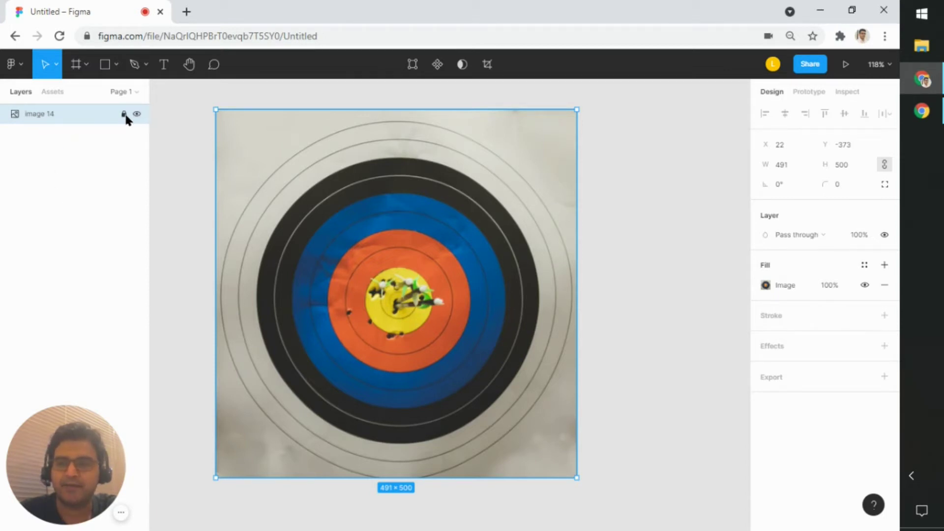
left_click(125, 115)
Rename the locked target image layer to "Reference image".
double_click(34, 116)
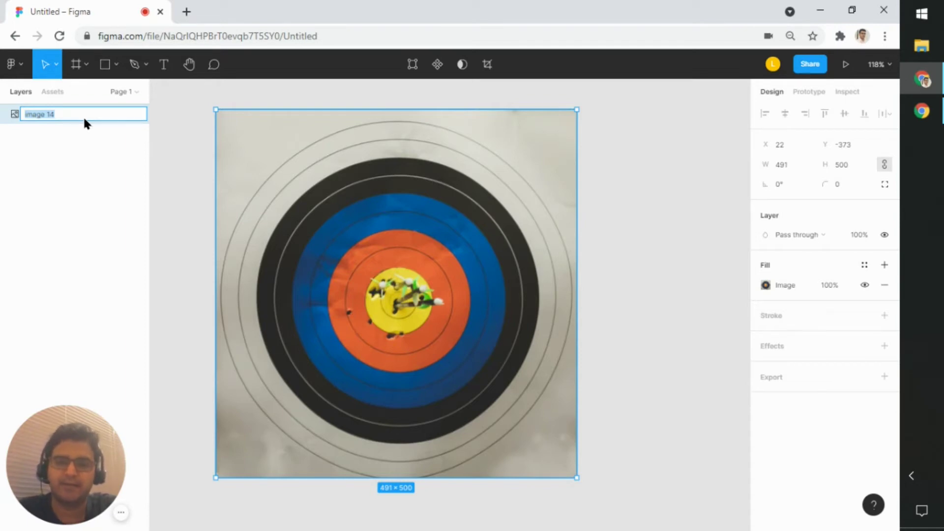
type("Reference")
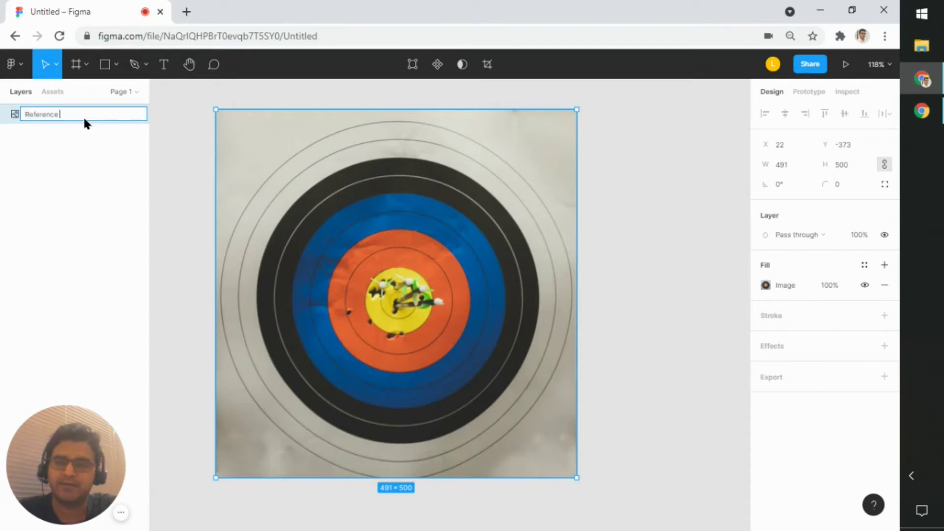
type(" image")
key("Return")
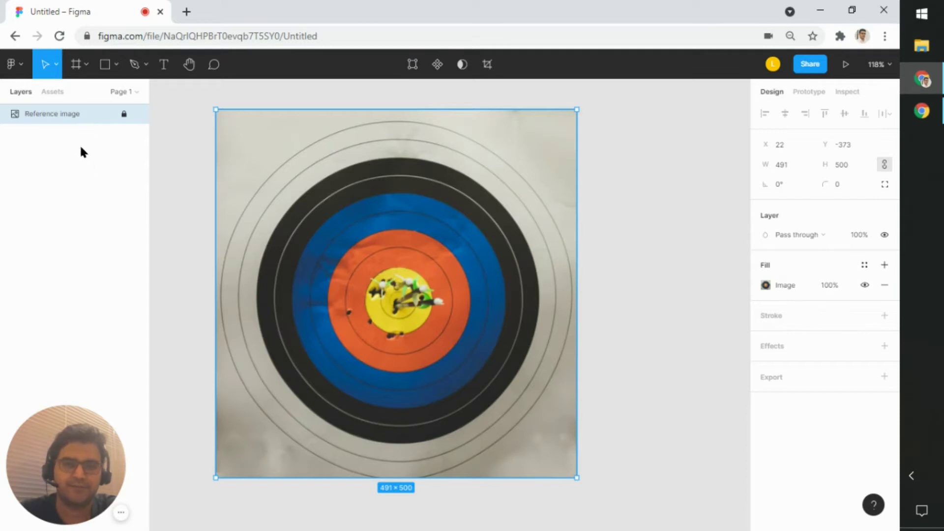
left_click(182, 169)
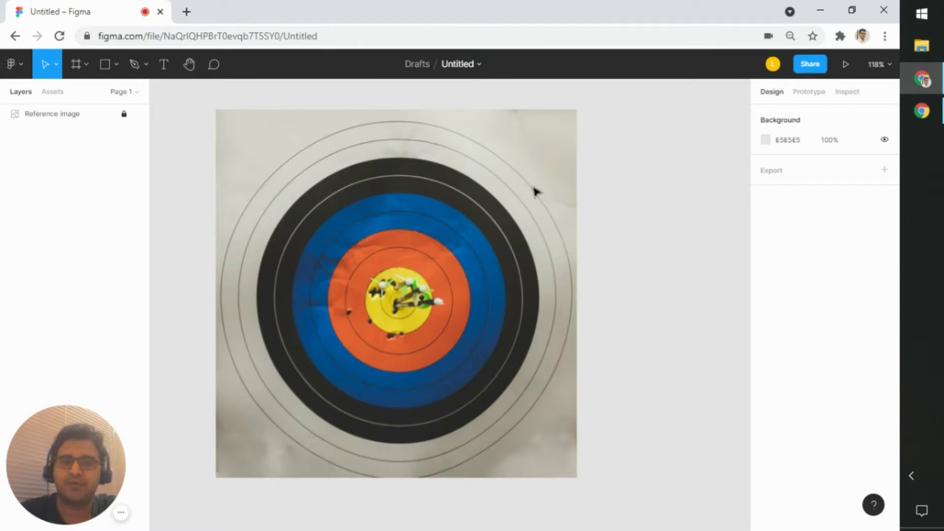
left_click(95, 116)
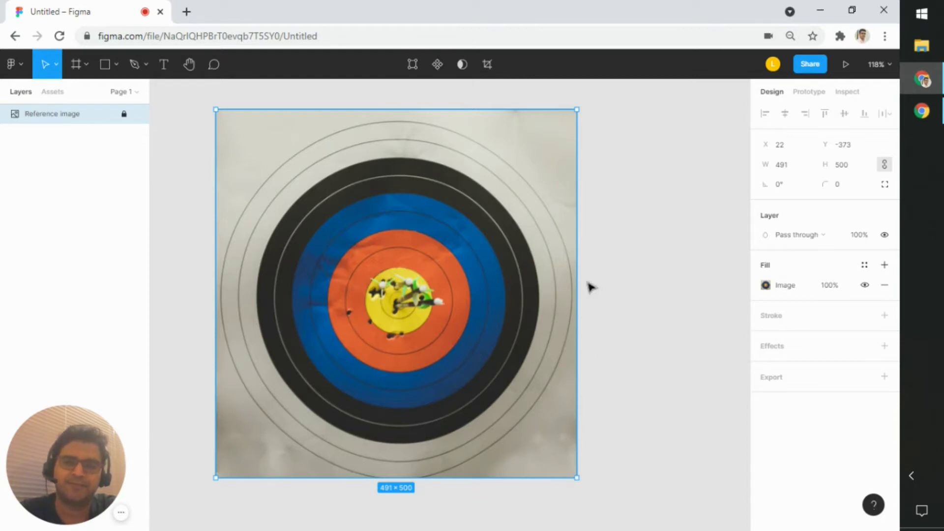
Draw a rectangle about 299 × 270 over the upper-right part of the target image and remove its fill.
left_click(117, 67)
left_click(94, 94)
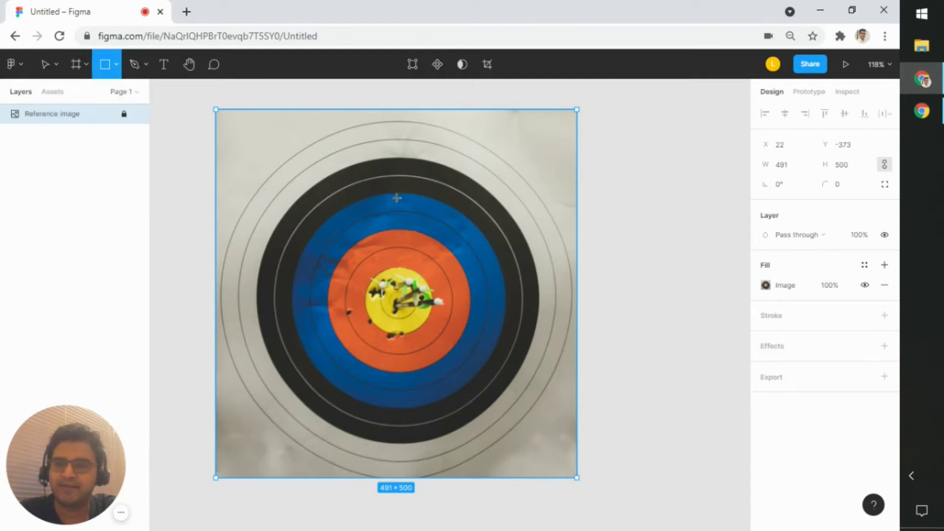
mouse_move(357, 156)
left_mouse_down()
mouse_move(406, 244)
mouse_move(577, 354)
left_mouse_up()
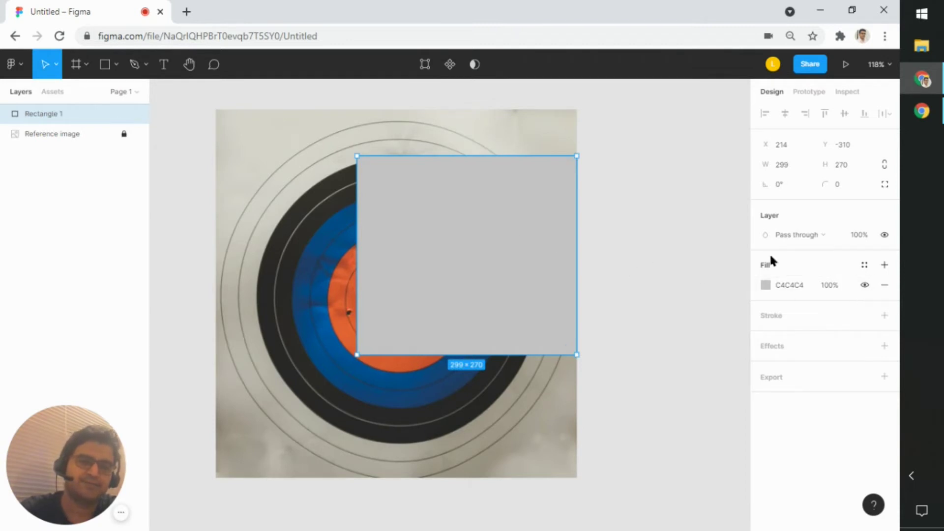
left_click(888, 288)
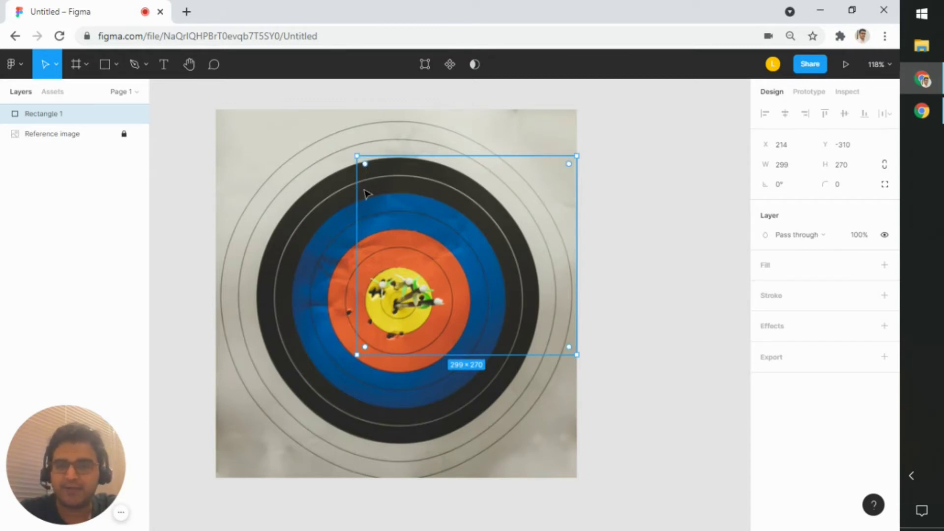
Shift the unfilled rectangle to X 268, Y -300 over the target image and delete it.
left_click_drag(366, 194, 406, 201)
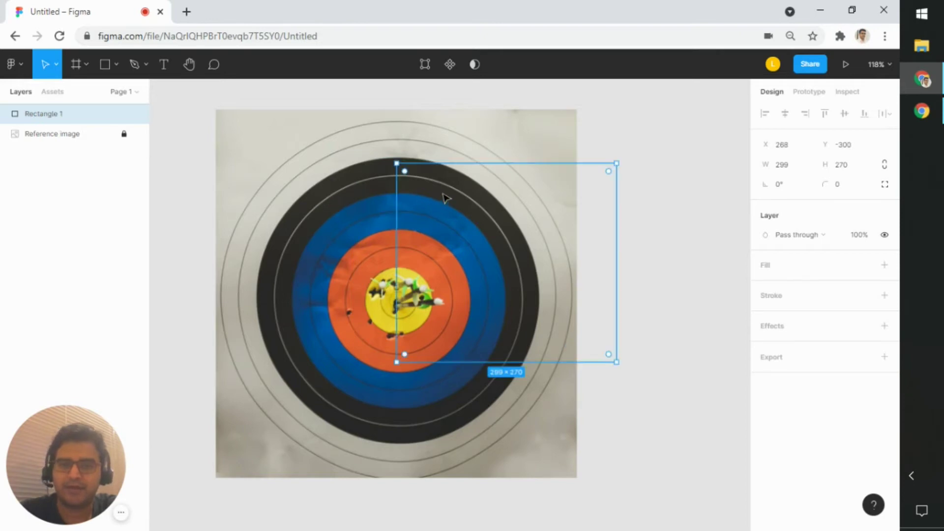
scroll(445, 193, "up", 5)
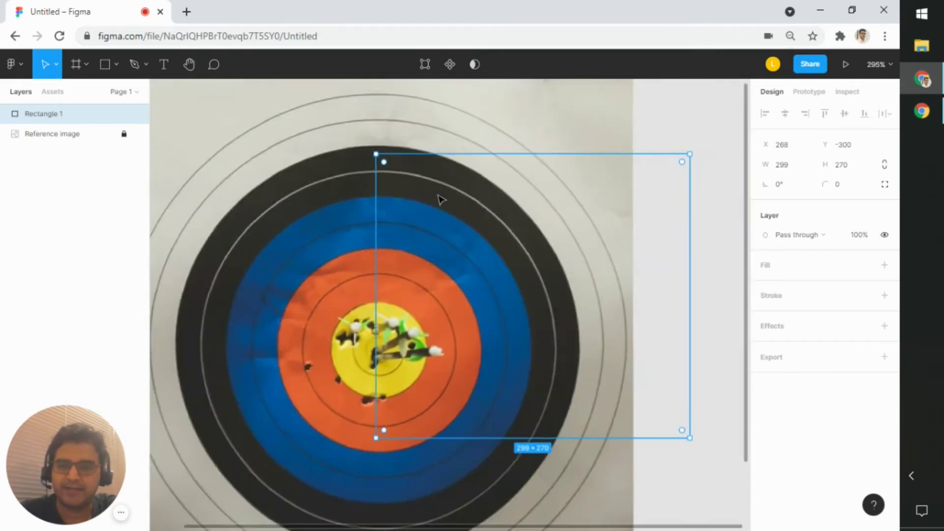
scroll(440, 199, "down", 5)
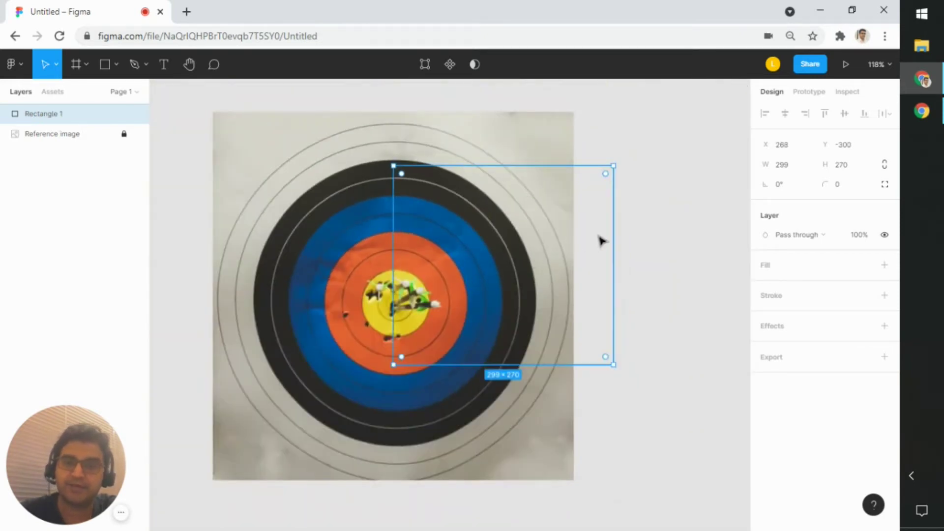
key("Delete")
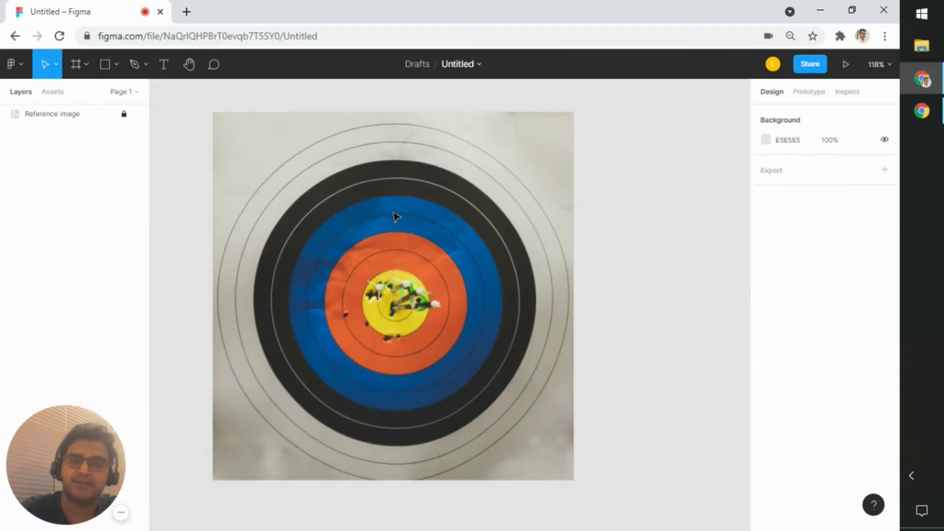
Try drawing an open three-point Pen path about 264.5 × 58 across the upper part of the target, and delete it.
scroll(225, 145, "up", 2)
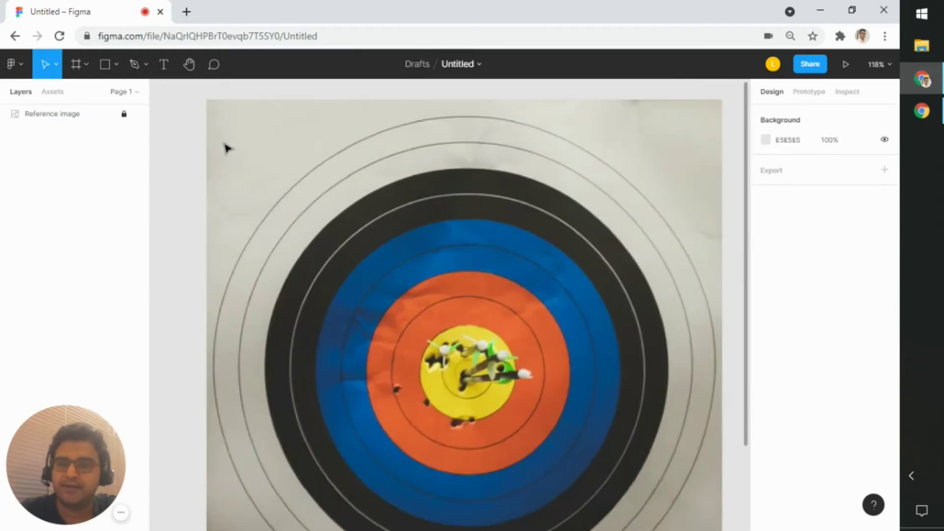
left_click(146, 64)
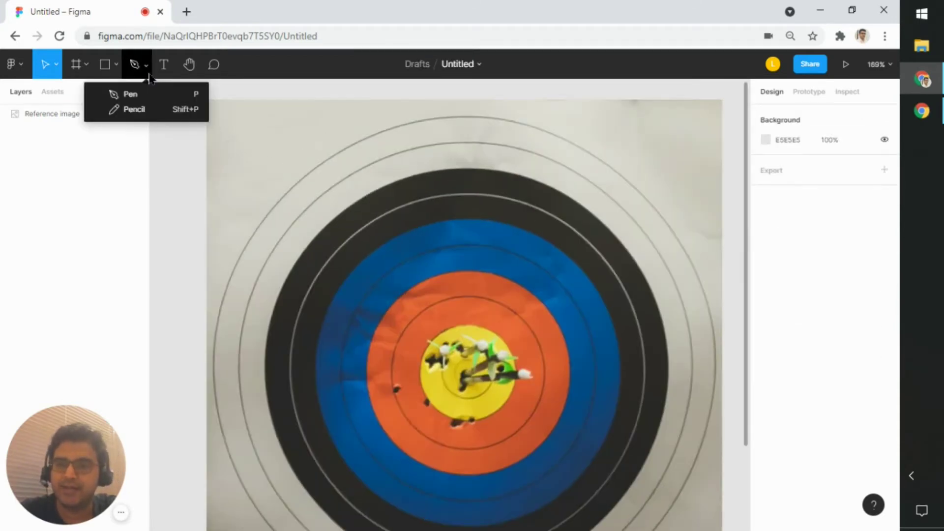
left_click(131, 94)
left_click(320, 252)
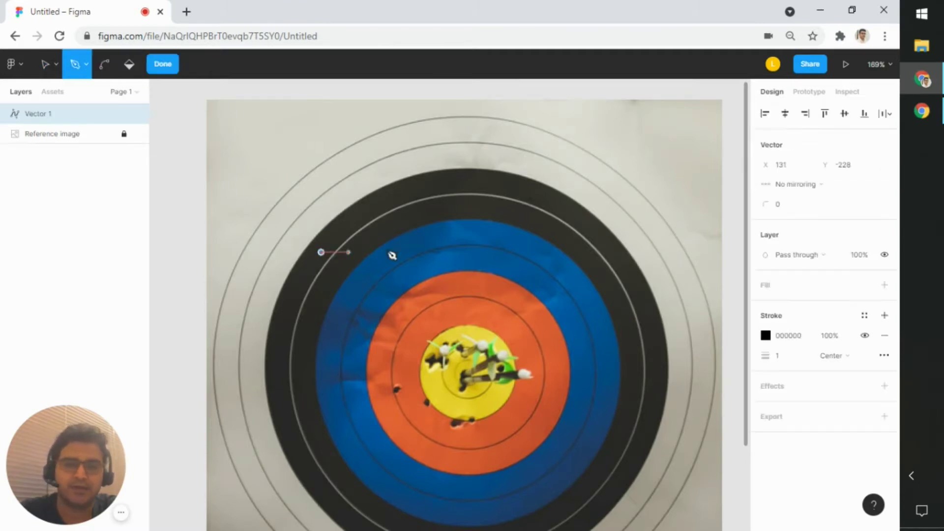
left_click(600, 248)
scroll(609, 276, "down", 5)
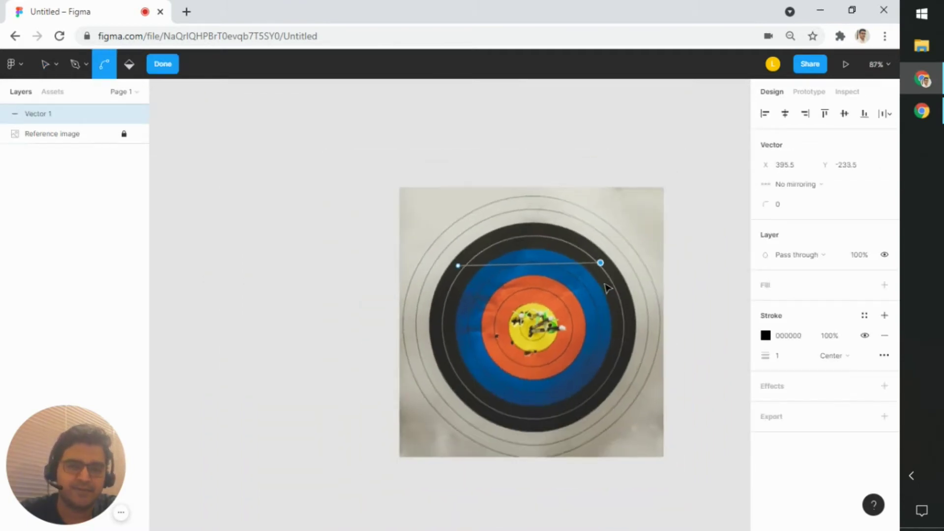
scroll(609, 281, "up", 6)
scroll(610, 281, "down", 2)
key("p")
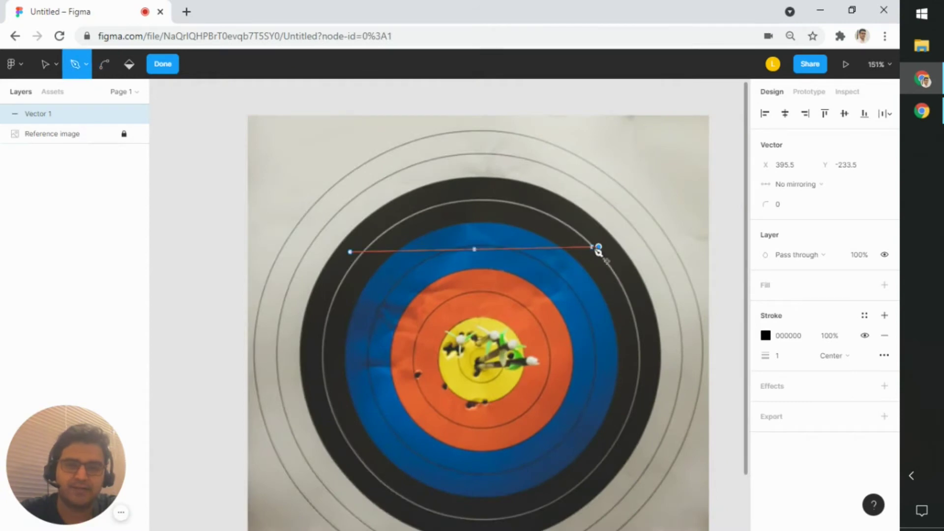
left_click(573, 301)
key("Escape")
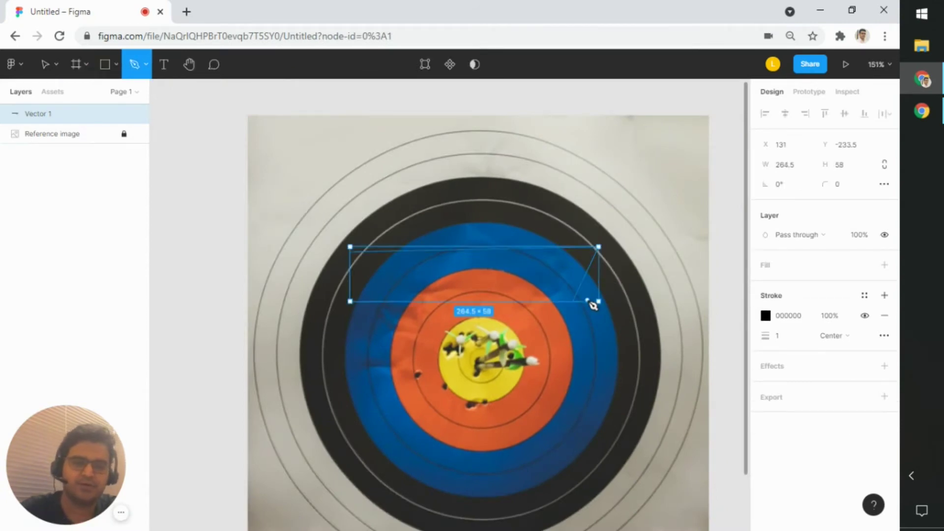
key("Delete")
key("v")
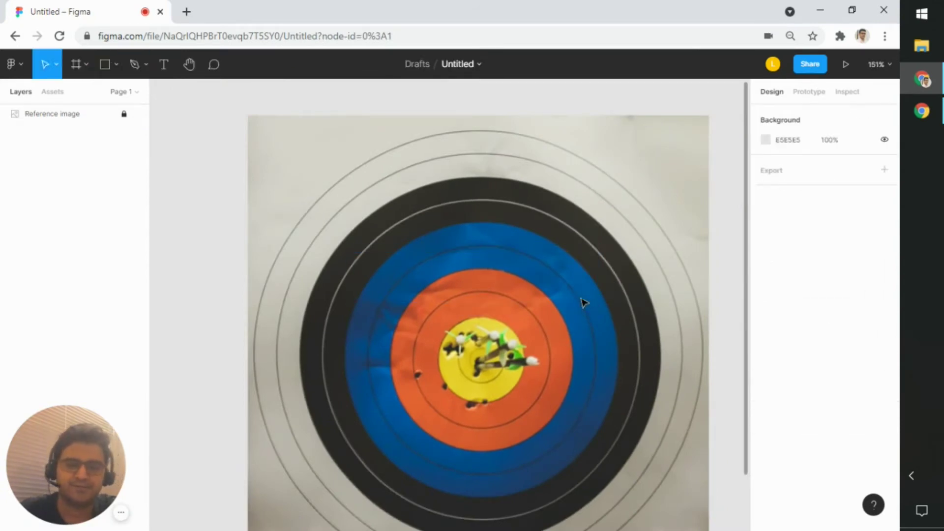
Set the fill opacity of the locked reference image to 40% and deselect it.
scroll(583, 302, "down", 5)
left_click(10, 111)
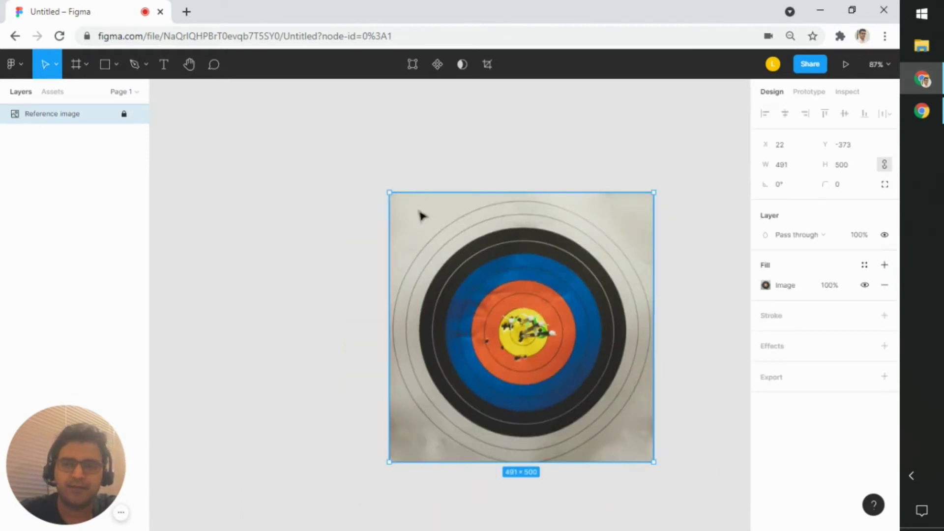
left_click(828, 285)
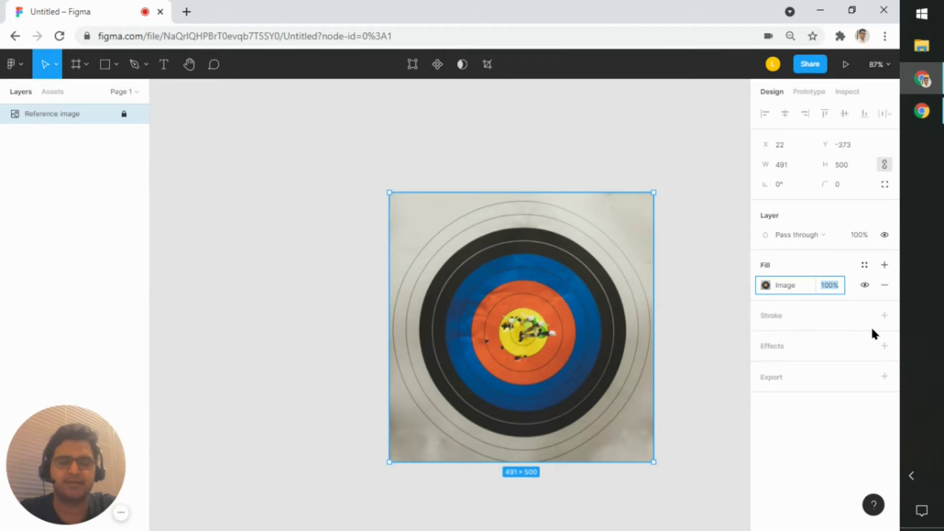
type("40")
key("Return")
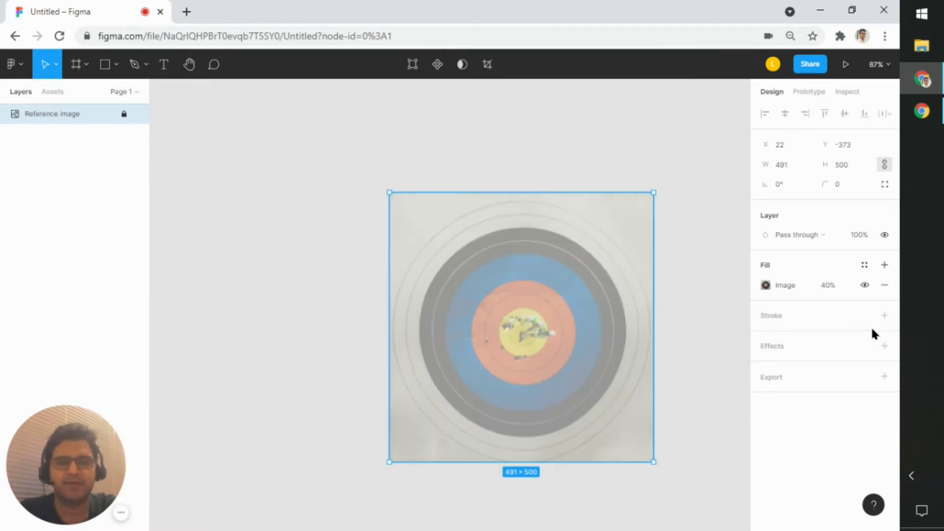
left_click(739, 335)
mouse_move(691, 364)
left_mouse_down()
mouse_move(688, 412)
mouse_move(676, 356)
left_mouse_up()
scroll(685, 402, "up", 2)
scroll(666, 385, "down", 2)
left_click_drag(718, 326, 684, 329)
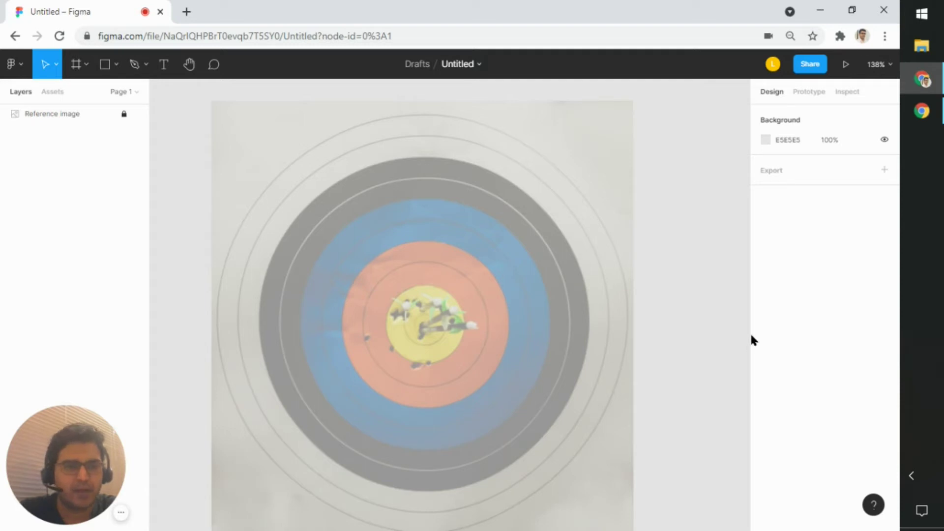
left_click_drag(674, 388, 675, 384)
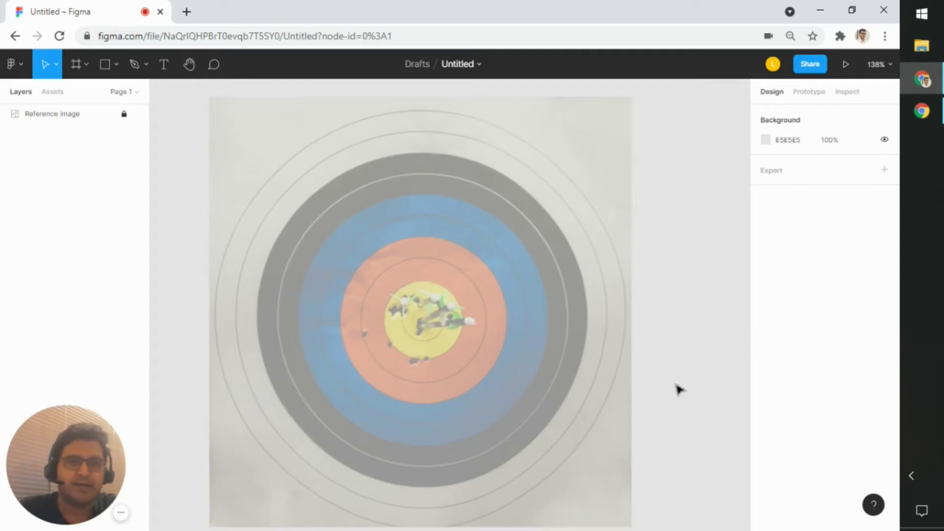
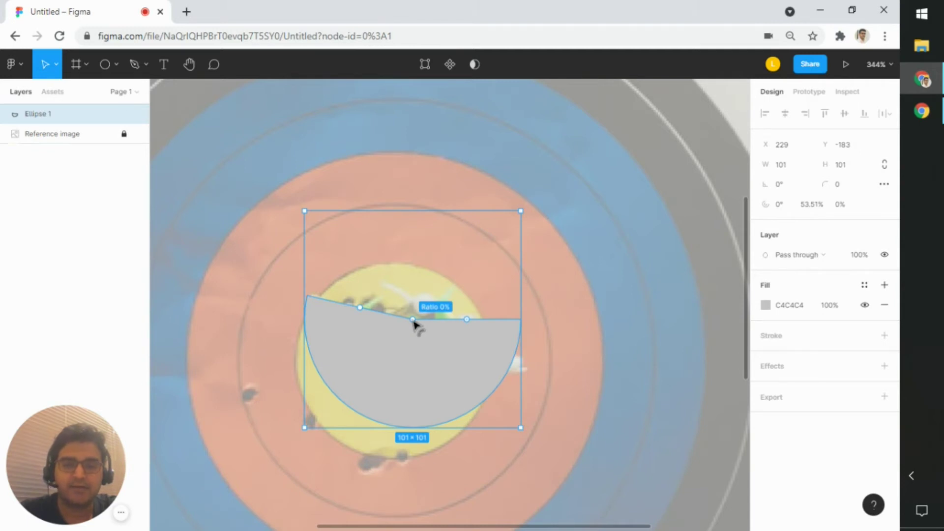
Restore the partial ellipse to a full solid circle with a 100% sweep and 0% ratio, and move it to X 204, Y -201.
left_click_drag(413, 321, 405, 392)
left_click_drag(348, 310, 506, 326)
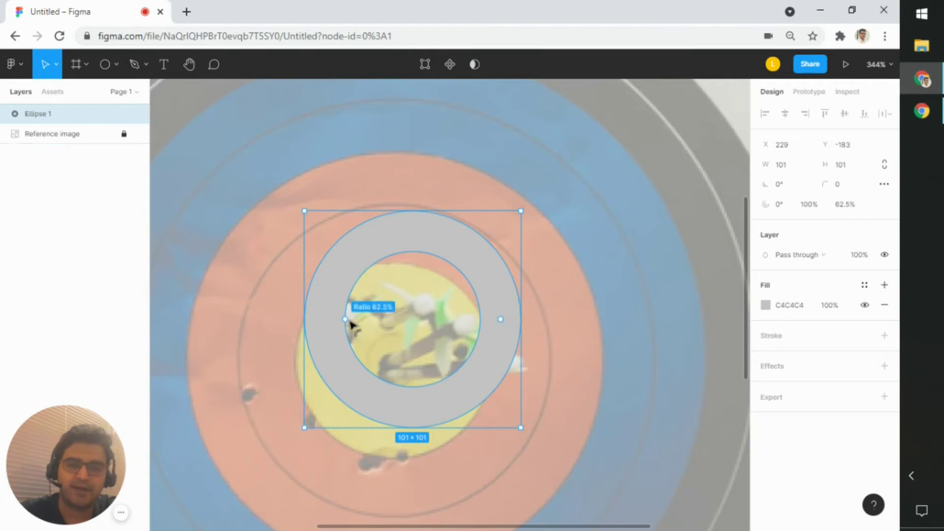
left_click_drag(350, 322, 415, 322)
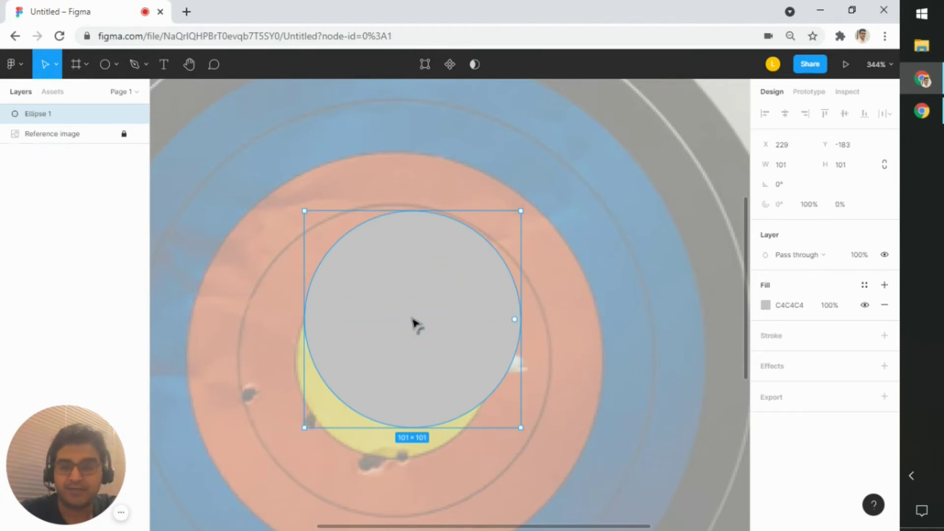
left_click_drag(447, 356, 394, 318)
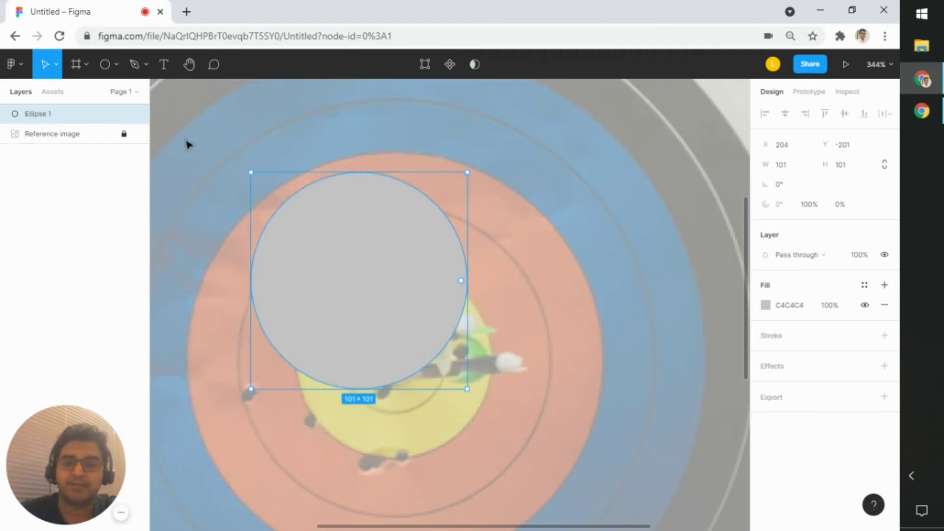
Place a second 100 × 100 ellipse overlapping the first circle, and delete it.
left_click(104, 64)
left_click(117, 65)
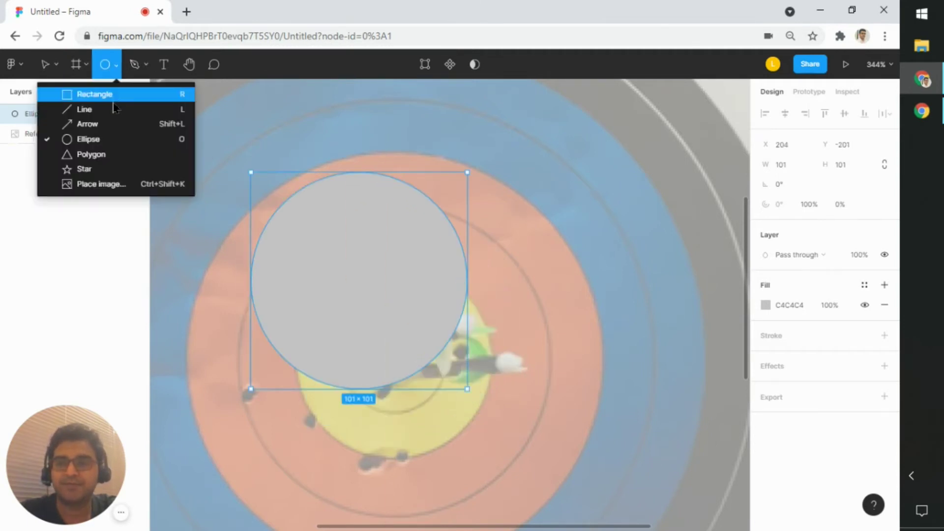
left_click(464, 303)
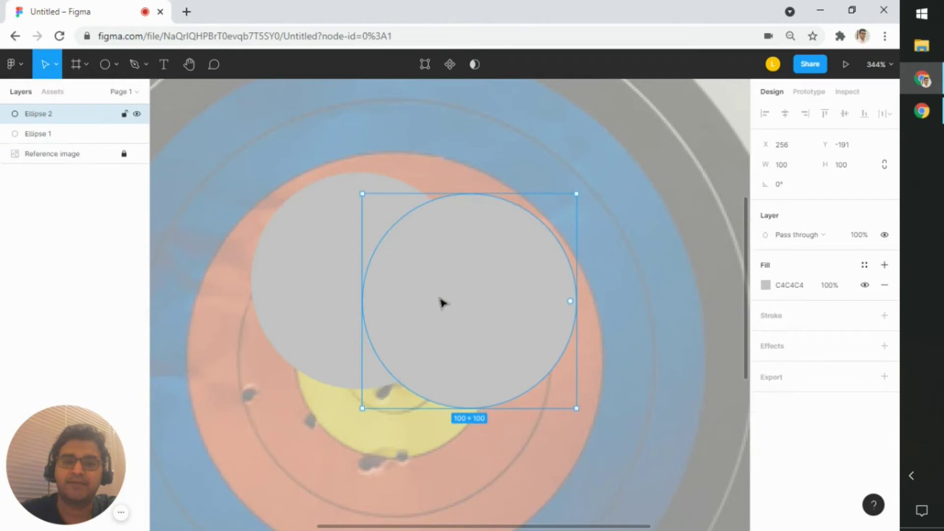
key("Delete")
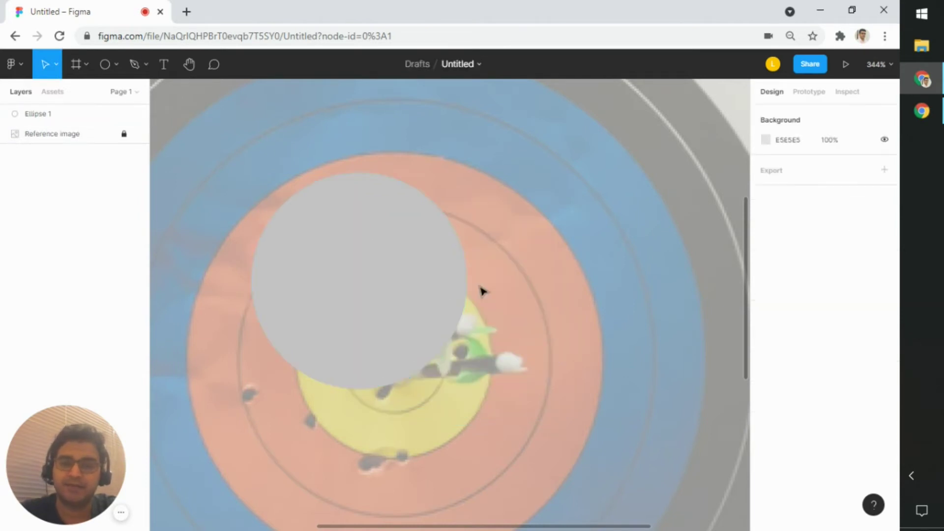
left_click(444, 291)
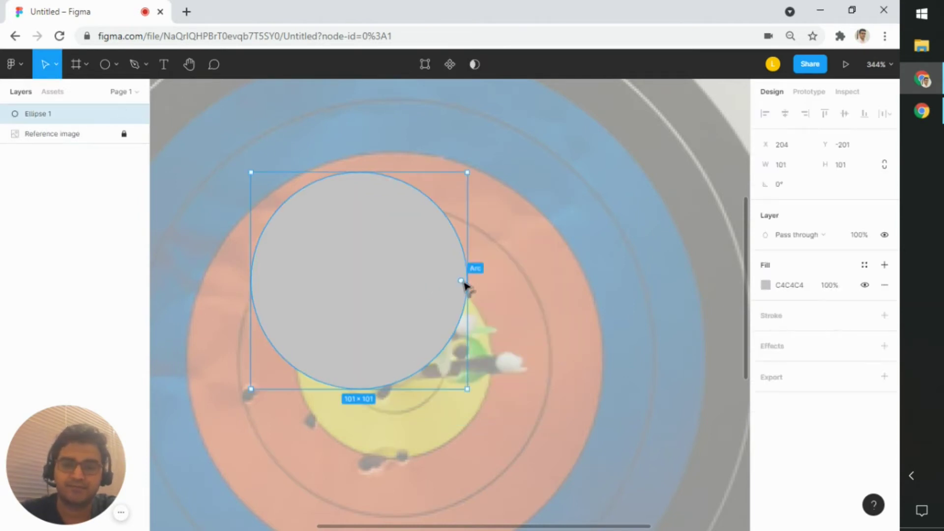
double_click(464, 283)
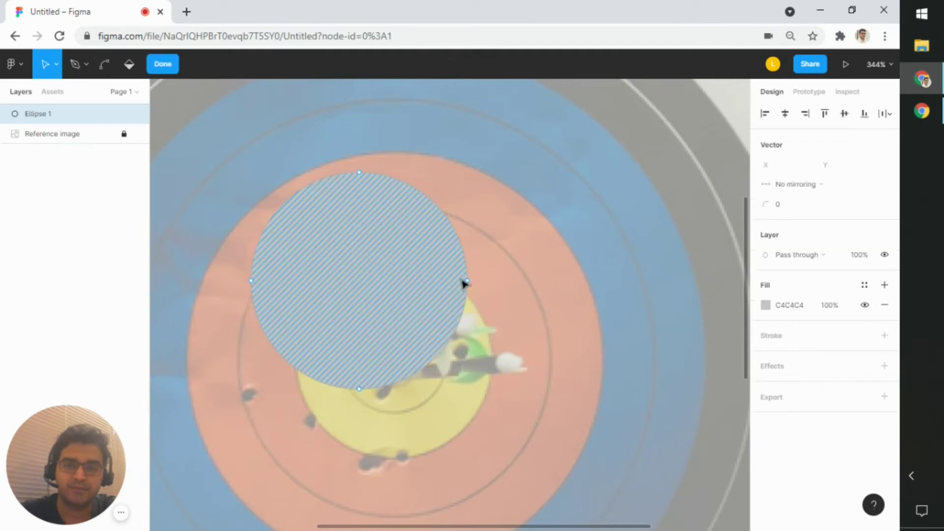
key("Escape")
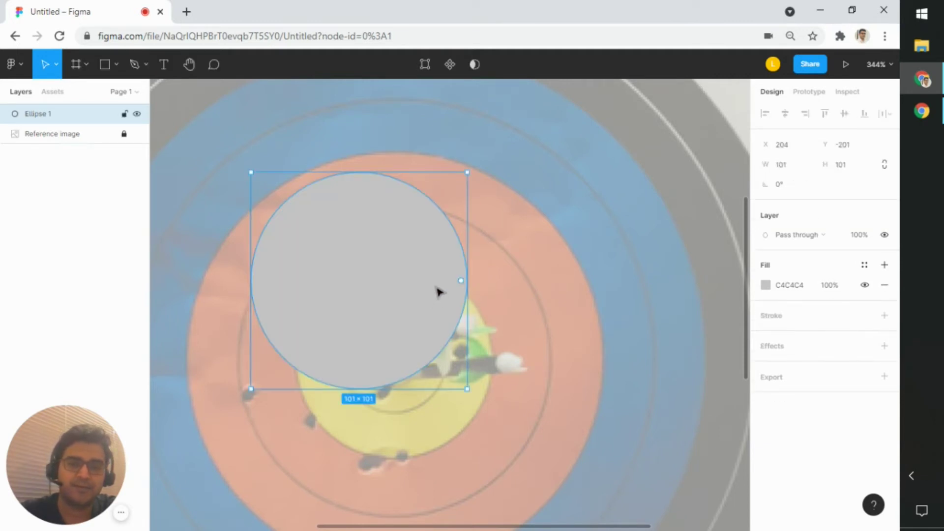
Move the gray circle over the target's yellow centre, at X 220, Y -162.
left_click_drag(373, 281, 555, 384)
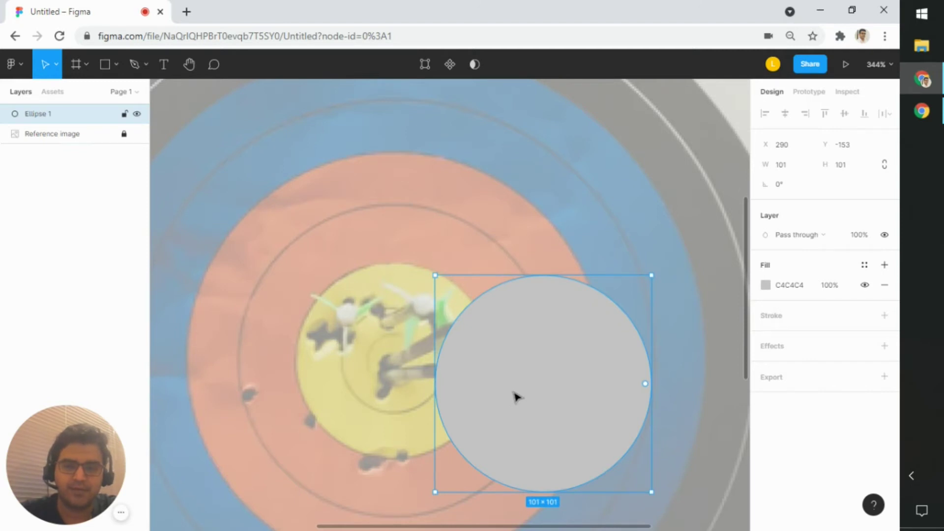
scroll(516, 397, "down", 3)
left_click_drag(577, 295, 432, 271)
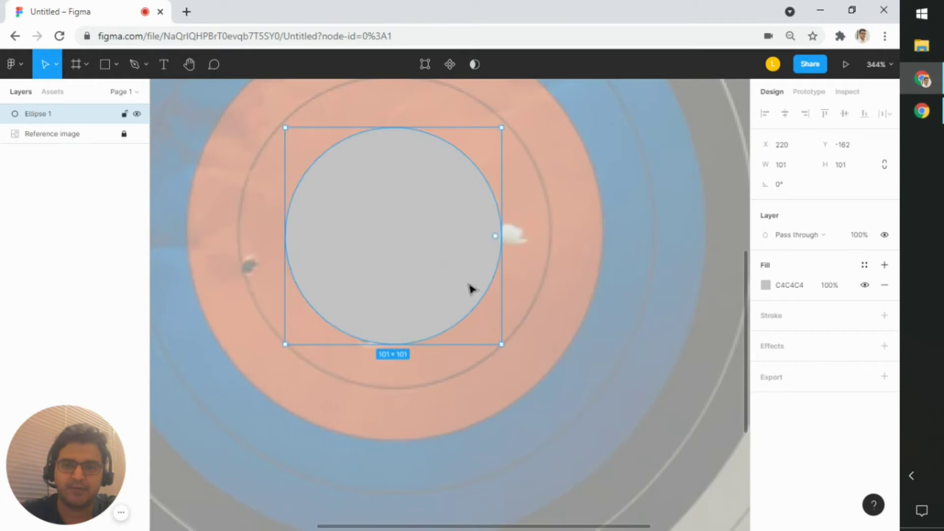
Resize the gray circle freehand to about 85 × 88 and reposition it over the yellow ring at X 225, Y -161.
left_click_drag(501, 345, 466, 305)
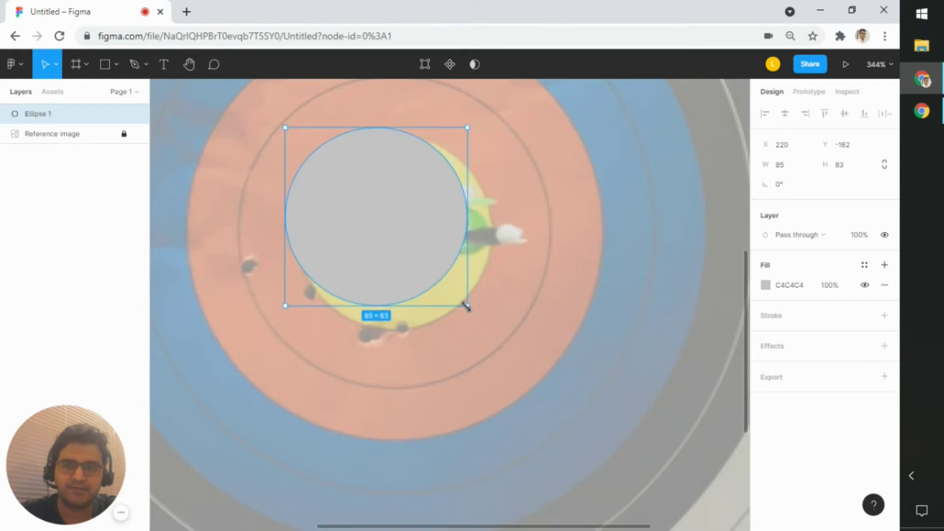
mouse_move(406, 249)
left_mouse_down()
mouse_move(421, 258)
mouse_move(414, 251)
left_mouse_up()
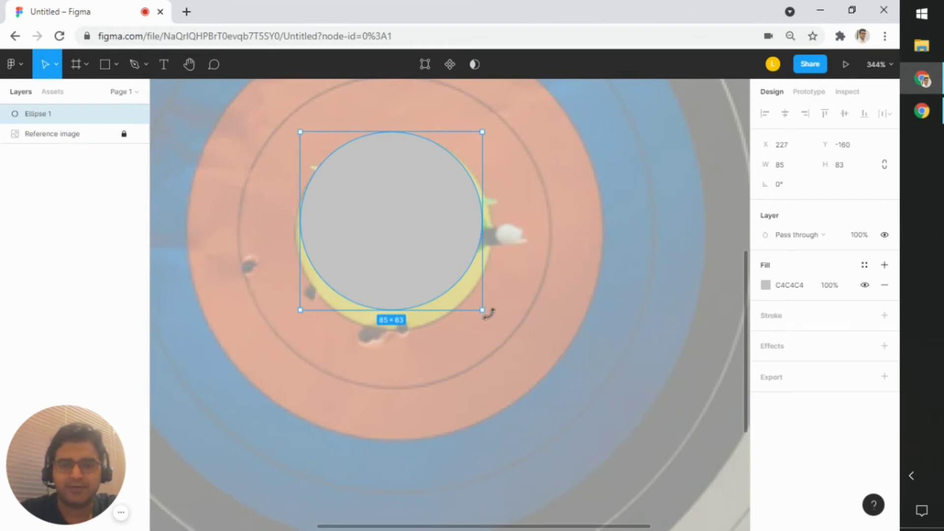
mouse_move(482, 310)
left_mouse_down()
mouse_move(498, 333)
mouse_move(492, 308)
mouse_move(499, 325)
mouse_move(478, 316)
mouse_move(485, 322)
mouse_move(528, 348)
mouse_move(515, 345)
mouse_move(498, 389)
mouse_move(488, 357)
mouse_move(512, 228)
mouse_move(522, 316)
mouse_move(477, 313)
mouse_move(481, 264)
mouse_move(481, 320)
left_mouse_up()
mouse_move(436, 247)
left_mouse_down()
mouse_move(444, 244)
mouse_move(428, 236)
mouse_move(431, 244)
left_mouse_up()
Enlarge the gray ellipse proportionally to about 93.69 × 97 with the Scale tool.
left_click(56, 68)
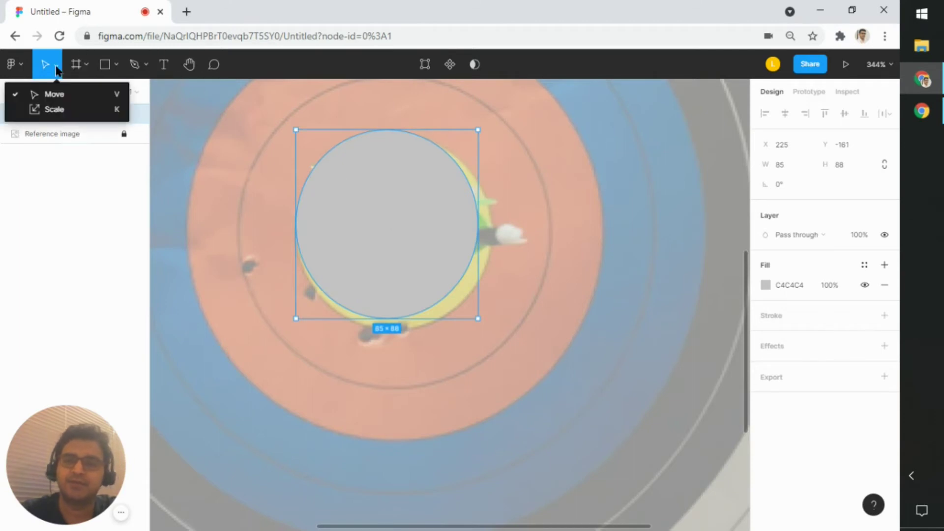
left_click(61, 113)
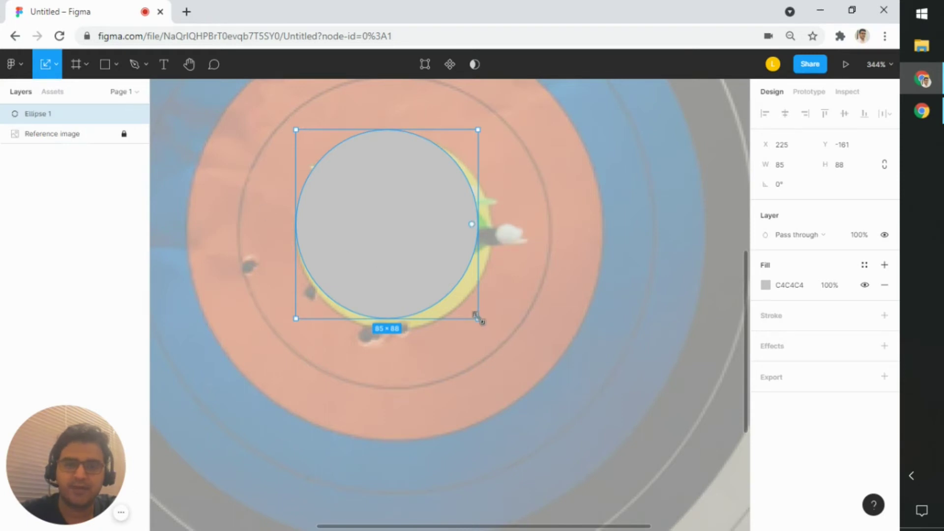
left_click_drag(482, 323, 495, 339)
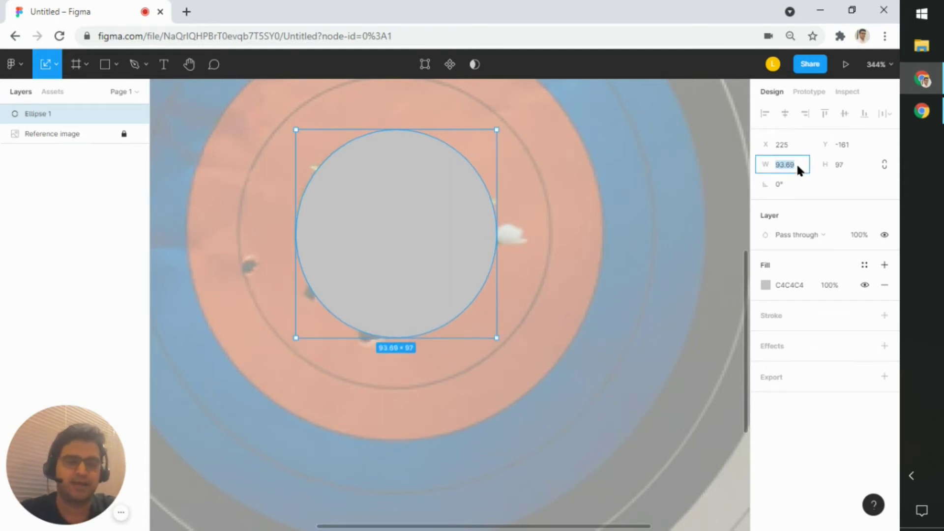
Set the ellipse's width and height to 60, centre it on the target's yellow area and deselect it.
type("60")
key("Tab")
type("60")
key("Tab")
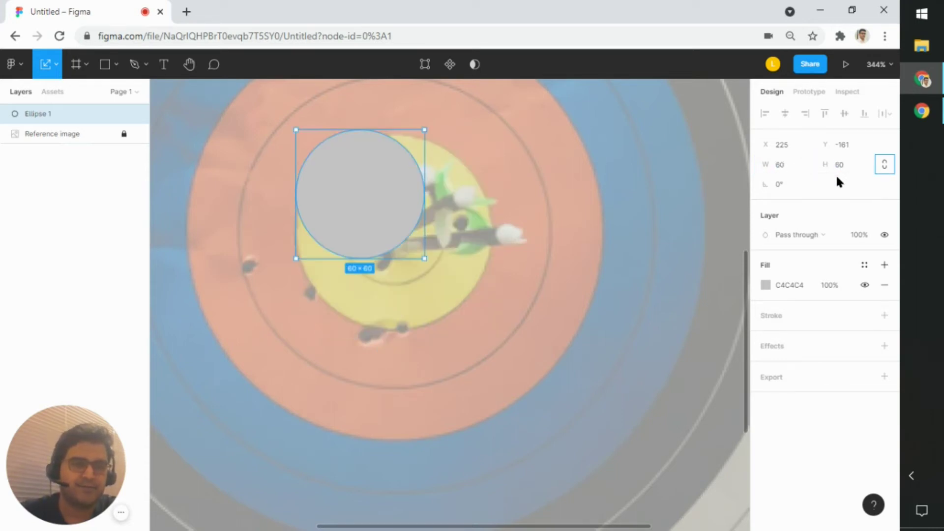
left_click_drag(403, 202, 413, 241)
left_click(293, 205)
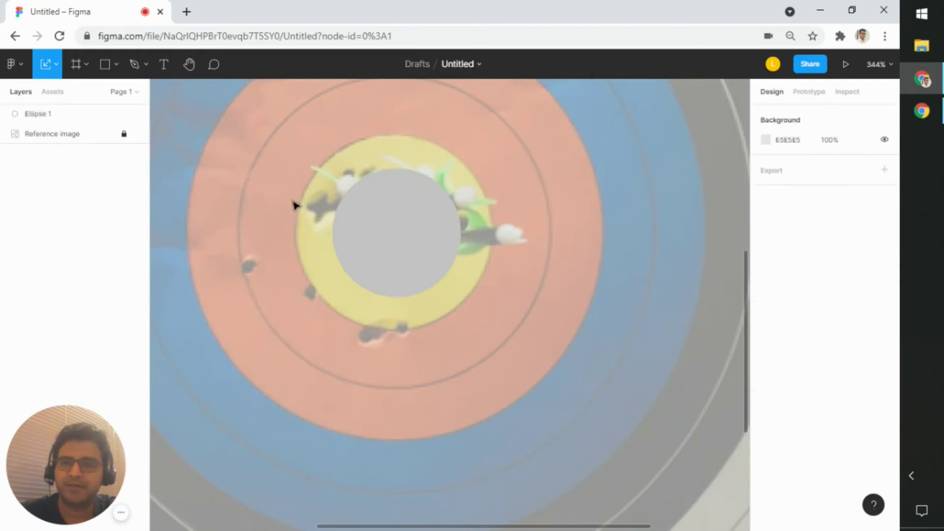
Change the gray circle's fill to yellow F2F562 and deselect the circle.
scroll(296, 206, "down", 3)
scroll(300, 209, "up", 3)
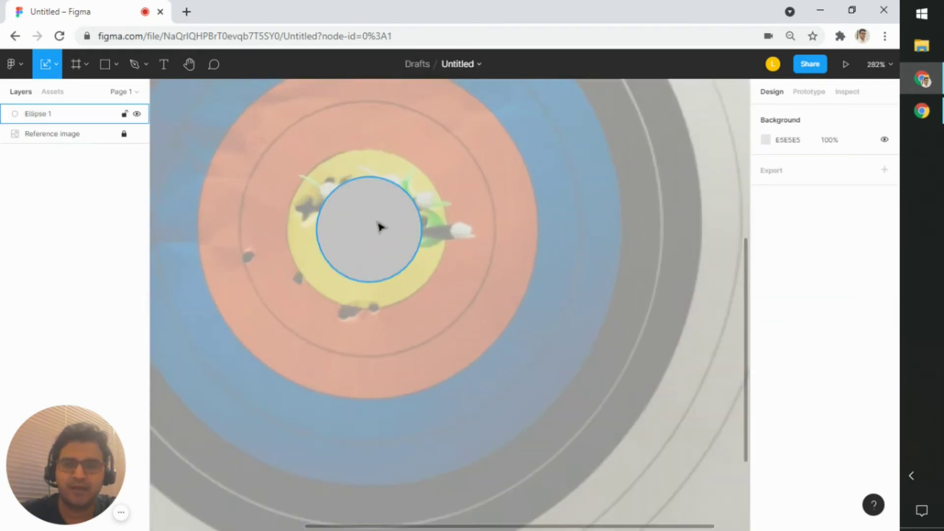
left_click(382, 227)
left_click(765, 284)
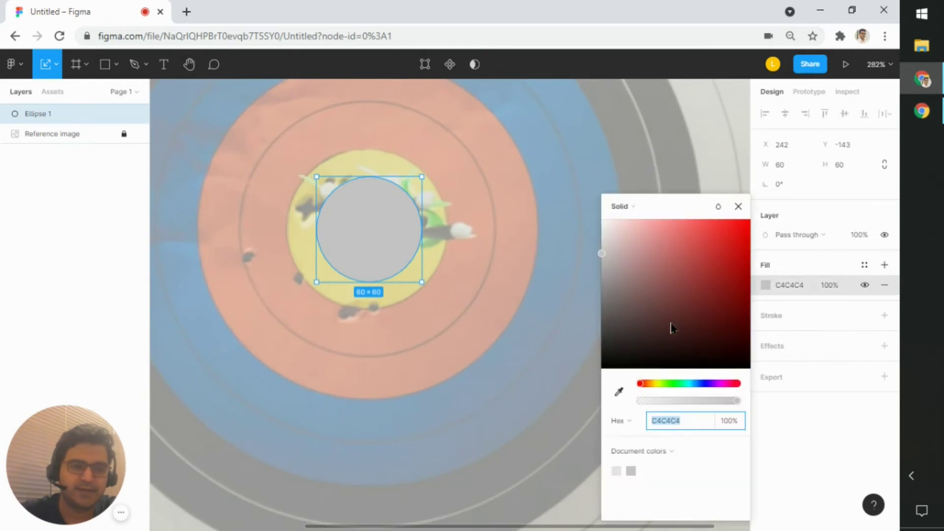
left_click(649, 384)
left_click_drag(651, 384, 660, 385)
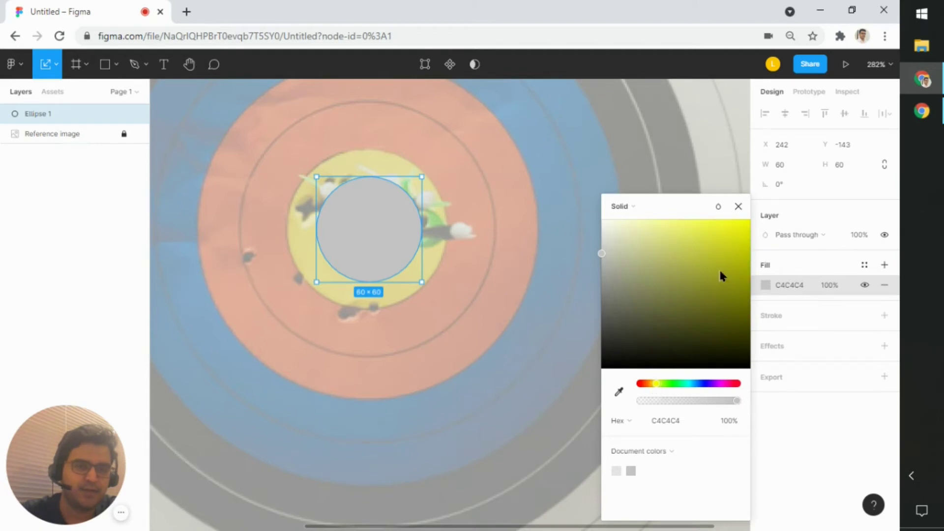
left_click(716, 226)
left_click_drag(715, 230, 690, 228)
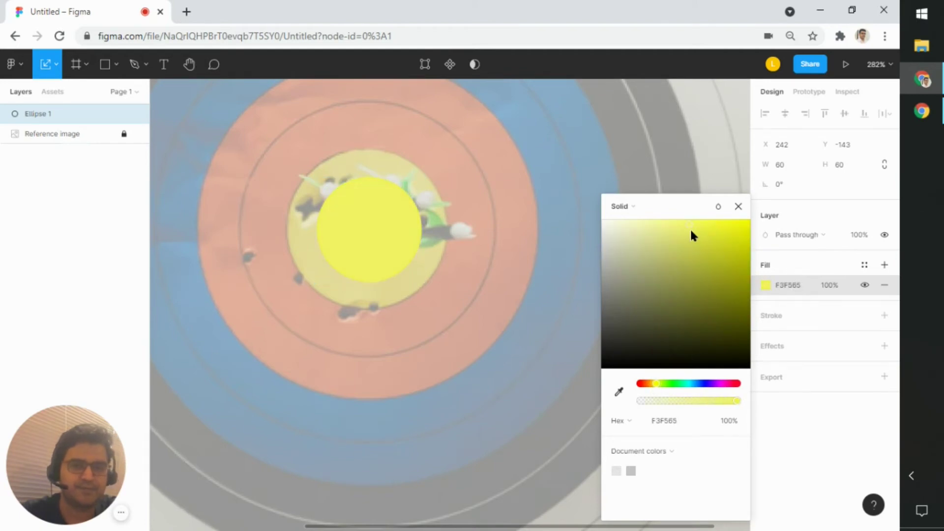
left_click(511, 204)
Move the yellow circle aside to X 318, Y -112 to expose the reference target's centre.
scroll(507, 206, "down", 3)
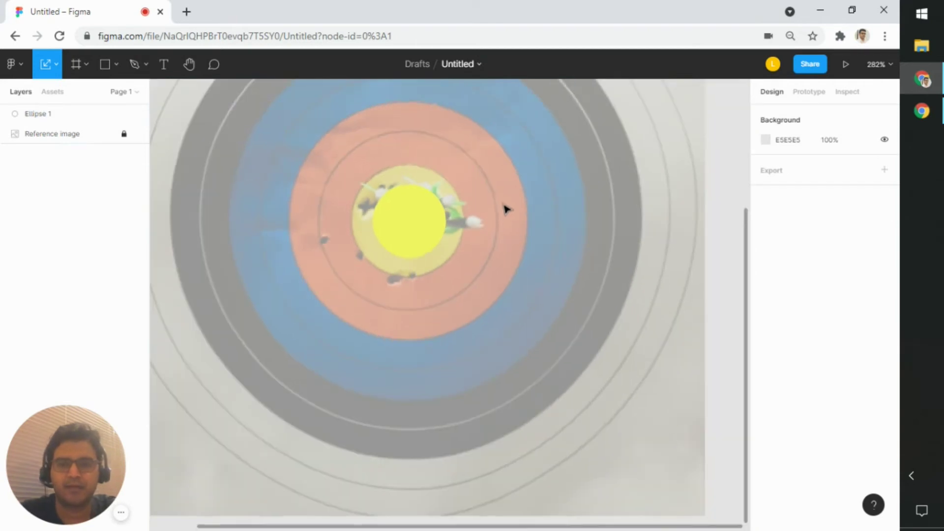
scroll(437, 192, "up", 3)
left_click_drag(390, 236, 570, 253)
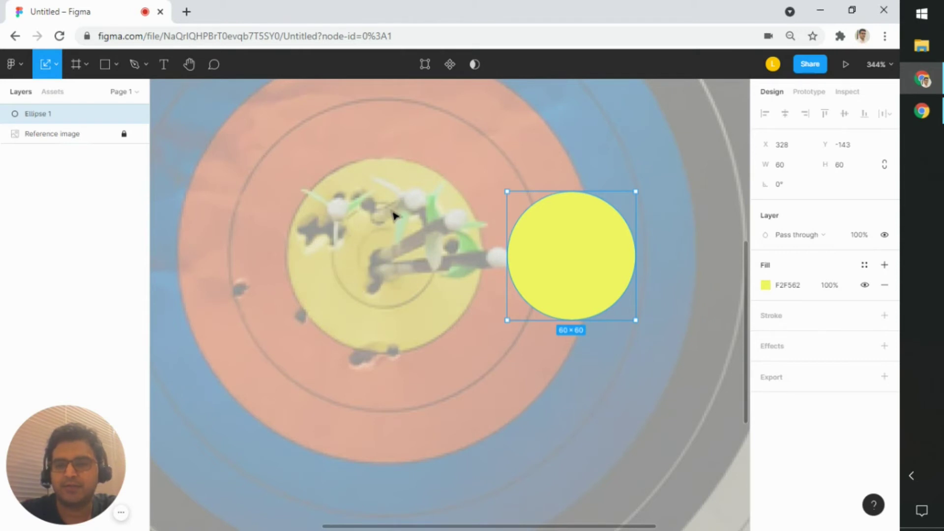
left_click_drag(411, 297, 367, 333)
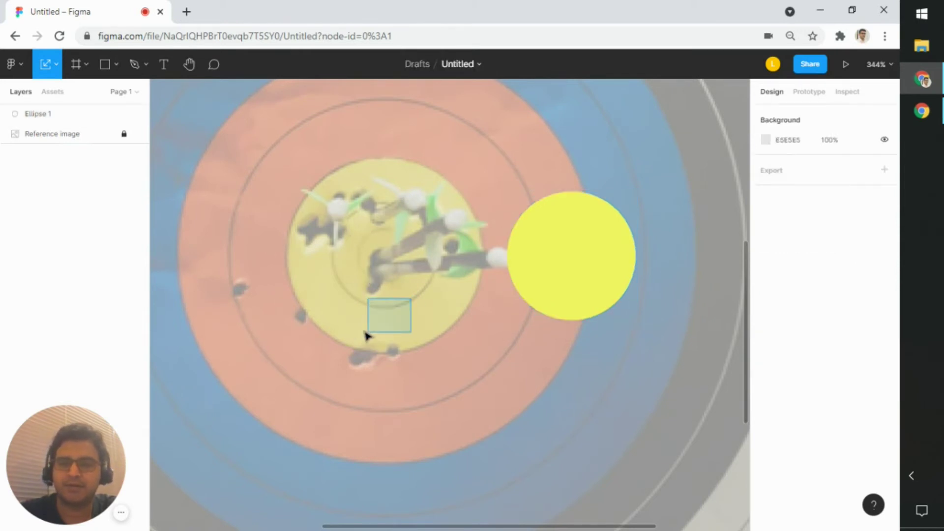
left_click_drag(590, 275, 565, 340)
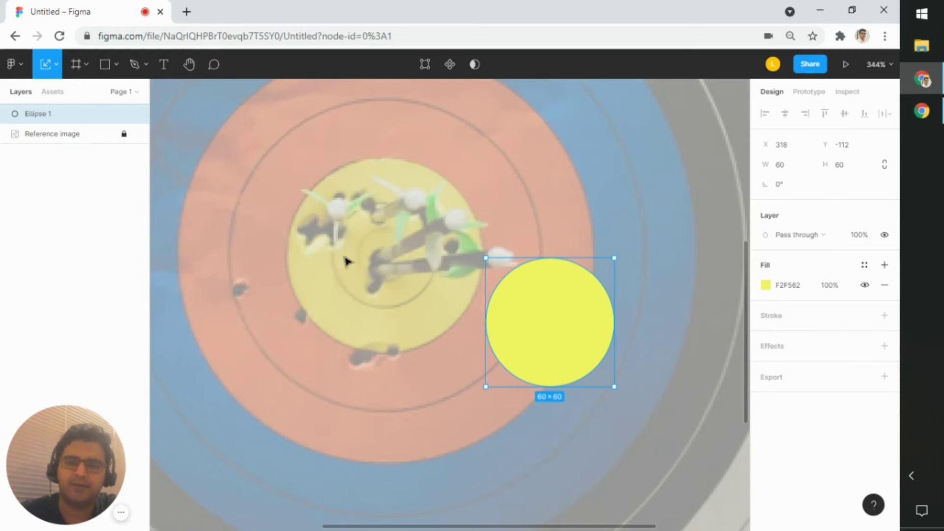
Move the yellow circle back over the target's centre at X 229, Y -156 and set its width and height to 80.
left_click_drag(555, 316, 363, 222)
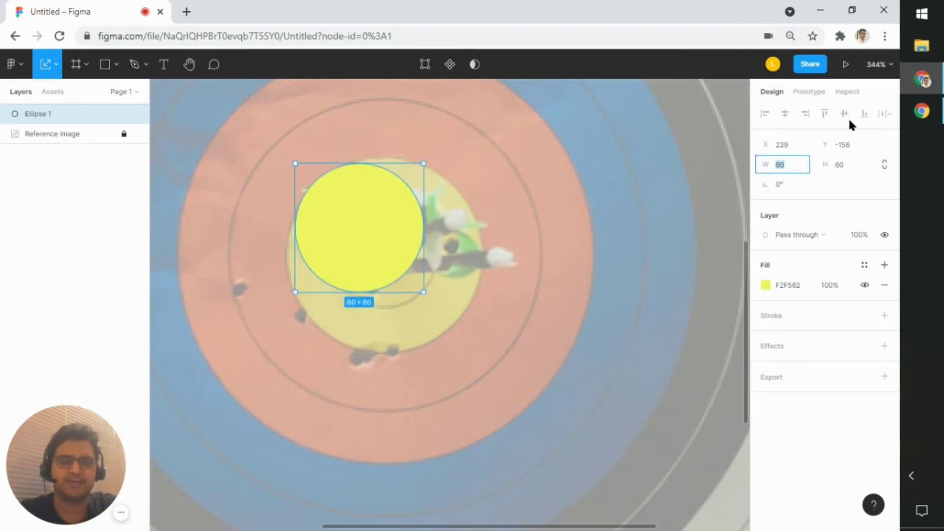
type("80")
key("Tab")
type("80")
key("Tab")
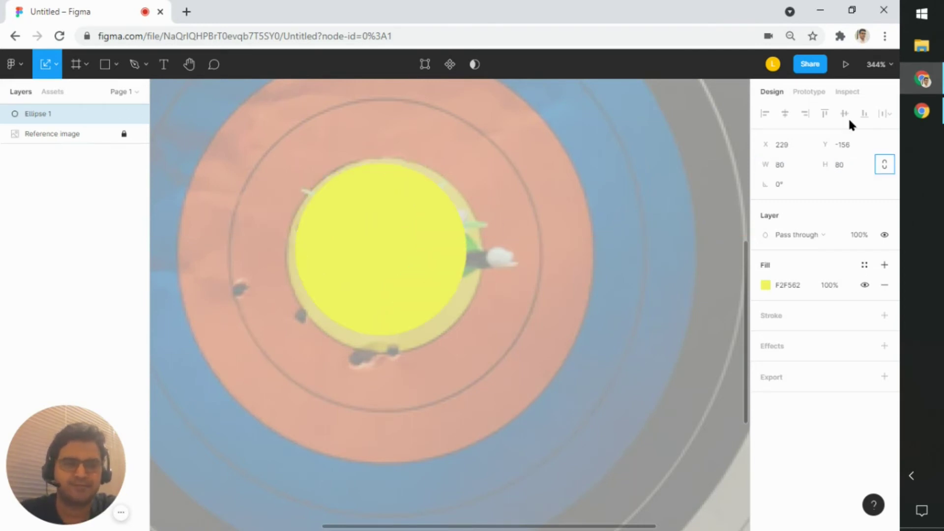
Set the yellow circle's width and height to 100 and align it over the target's yellow area at X 221, Y -163.
key("shift+Tab")
key("shift+Tab")
type("100")
key("Tab")
type("10")
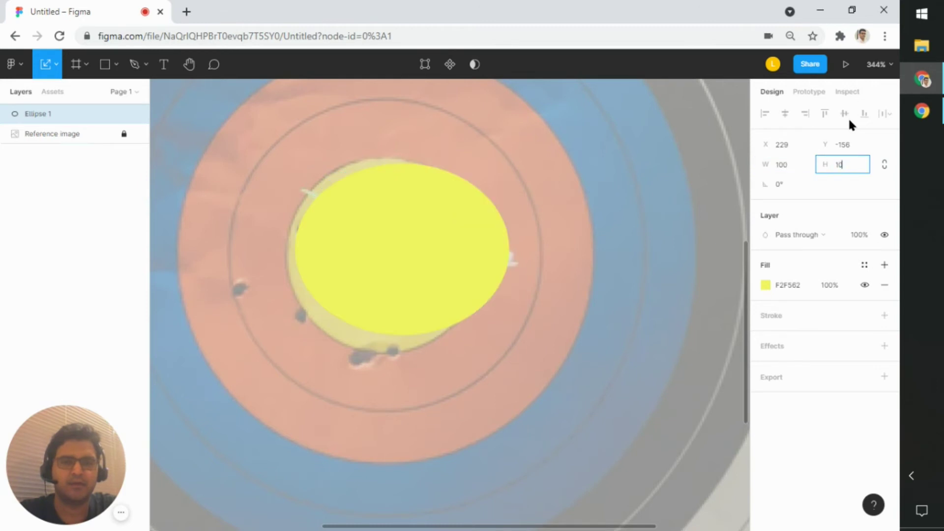
type("0")
key("Tab")
left_click_drag(466, 300, 453, 284)
Duplicate the yellow circle, offset the copy to X 297, Y -137 and replace its fill with a 000000 stroke.
scroll(453, 285, "down", 1)
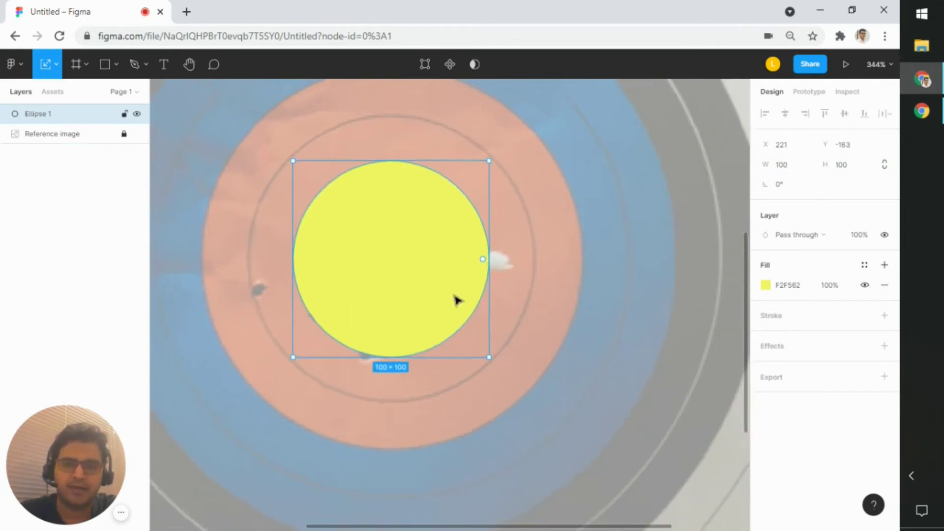
scroll(481, 286, "down", 2)
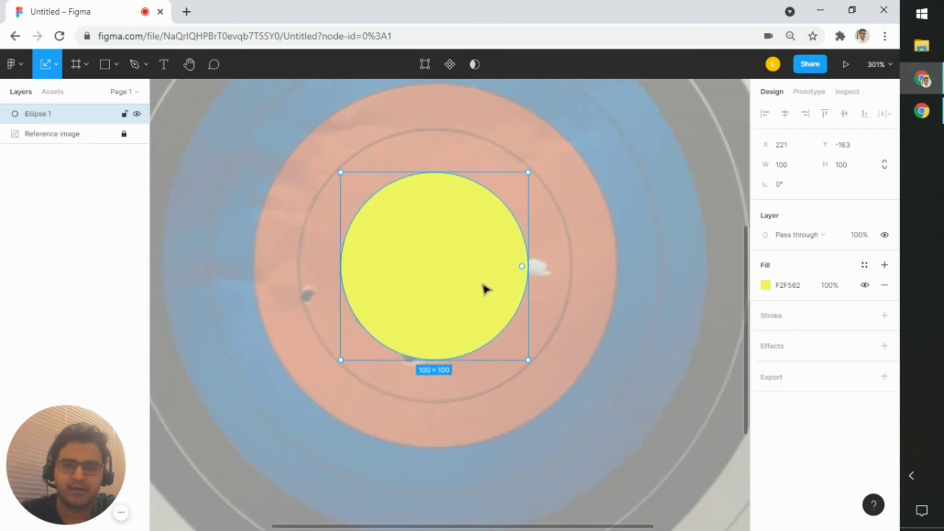
key("ctrl+c")
key("ctrl+v")
left_click_drag(487, 289, 628, 337)
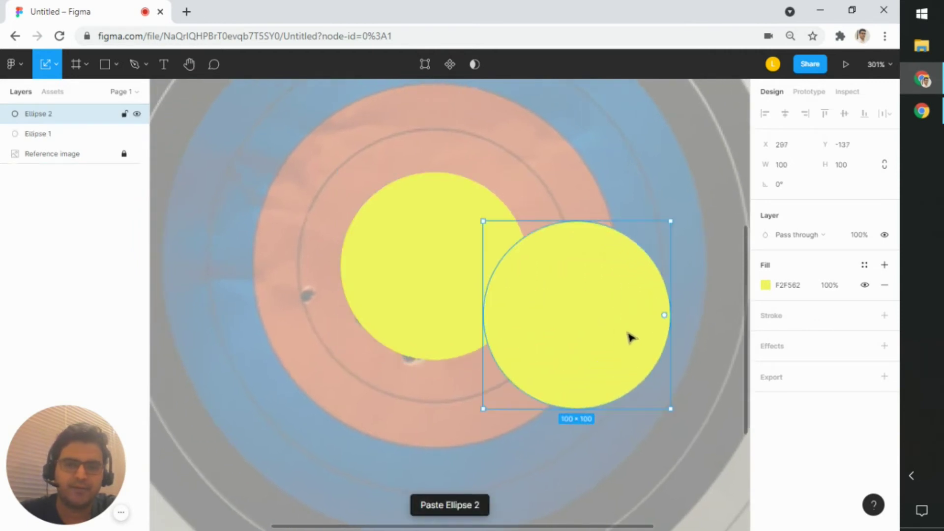
left_click(884, 285)
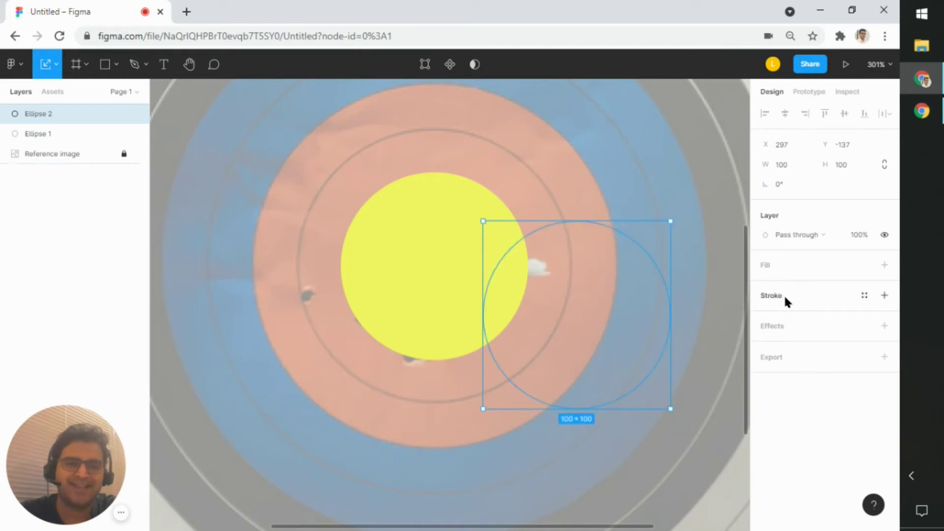
left_click(884, 295)
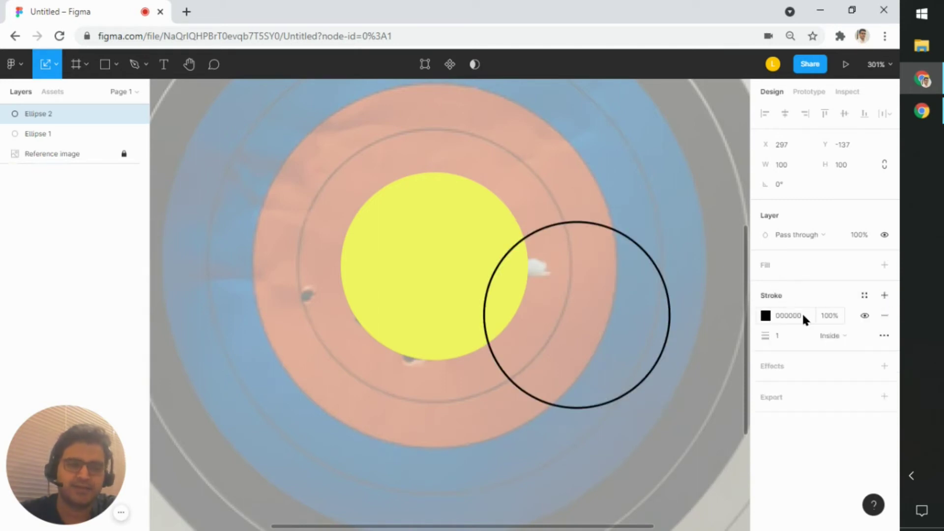
Scale the outlined circle proportionally to about 58 × 58 and centre it inside the yellow circle.
left_click(796, 340)
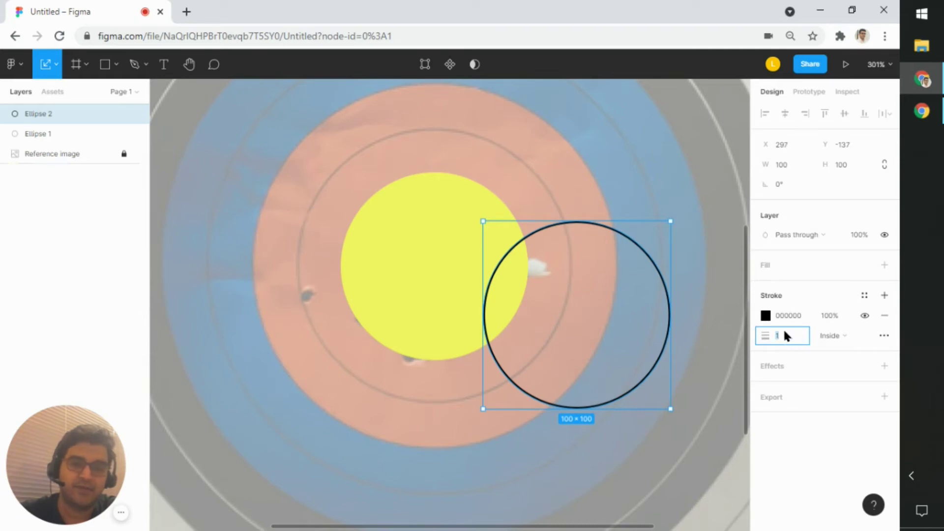
type("k")
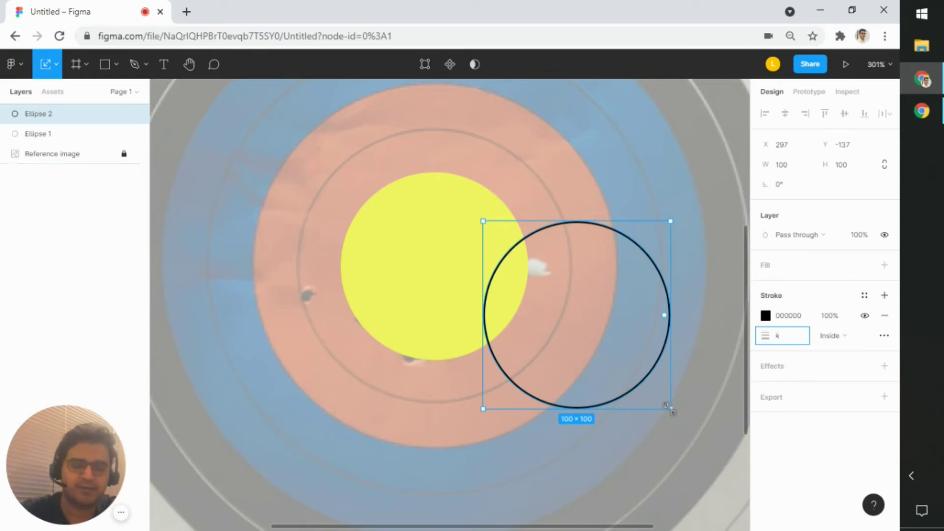
mouse_move(668, 407)
left_mouse_down()
mouse_move(606, 364)
mouse_move(597, 336)
mouse_move(466, 311)
mouse_move(477, 318)
mouse_move(470, 305)
mouse_move(471, 312)
left_mouse_up()
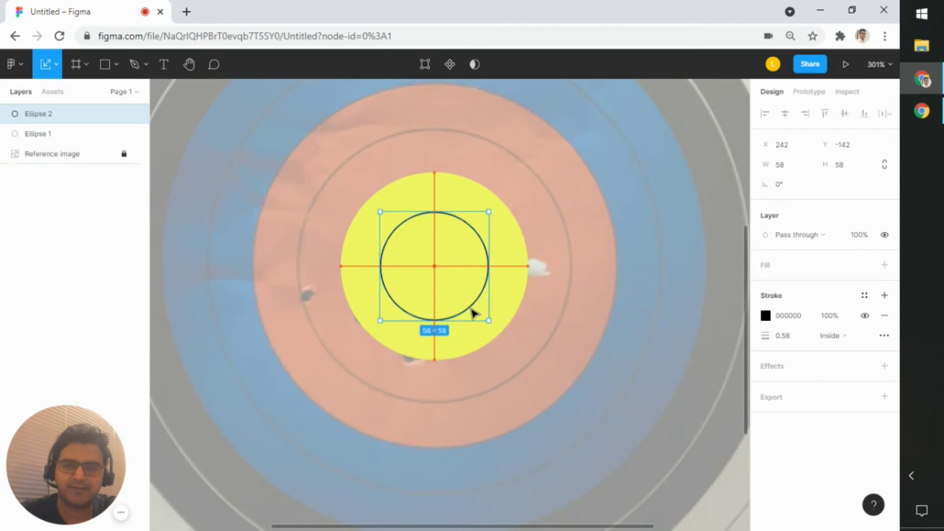
Add a black stroke to the yellow circle, align the stroke outside and deselect the circle.
left_click(512, 306)
scroll(521, 321, "down", 3)
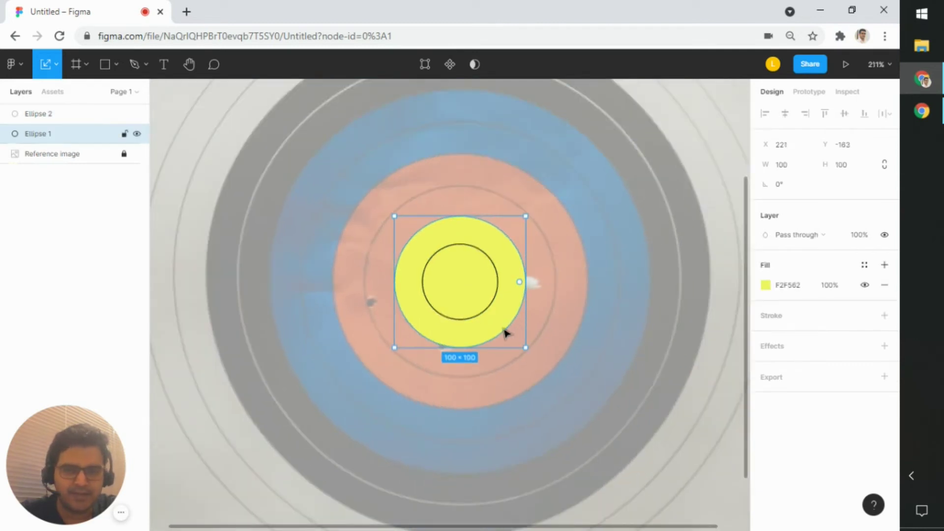
left_click(885, 315)
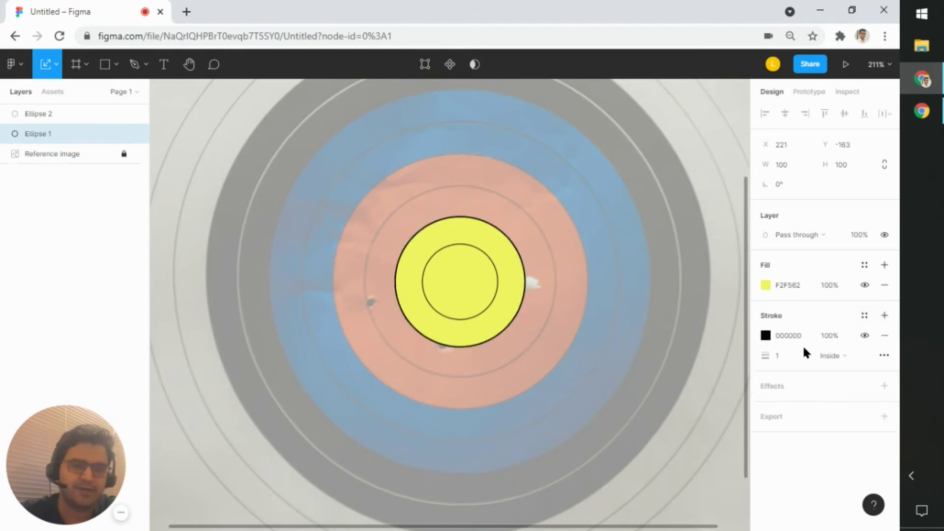
left_click(836, 355)
left_click(847, 369)
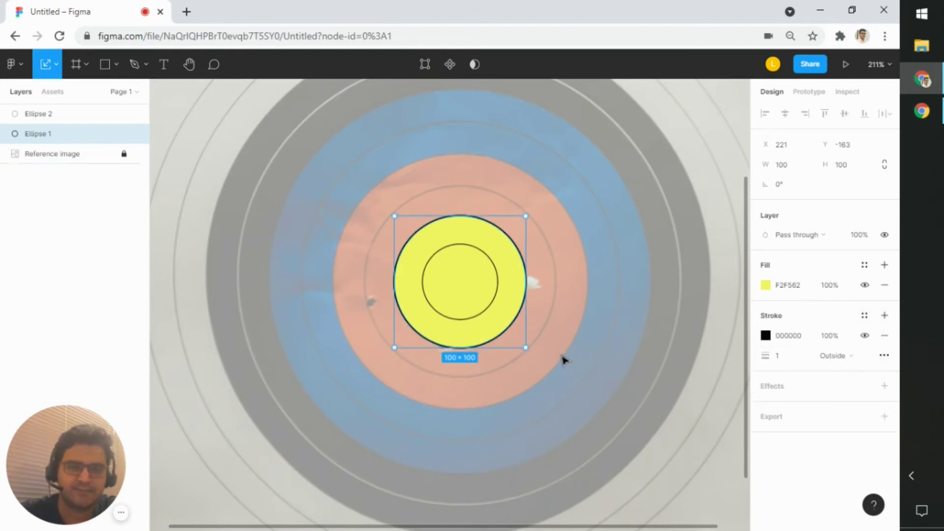
left_click(555, 363)
Duplicate the yellow circle and offset the copy horizontally to X 278, Y -163.
scroll(566, 315, "down", 5)
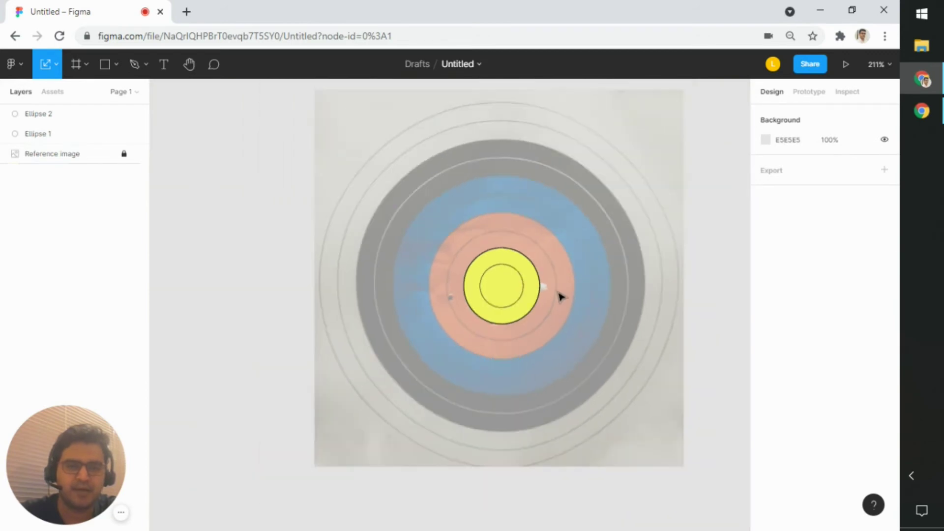
scroll(561, 296, "up", 3)
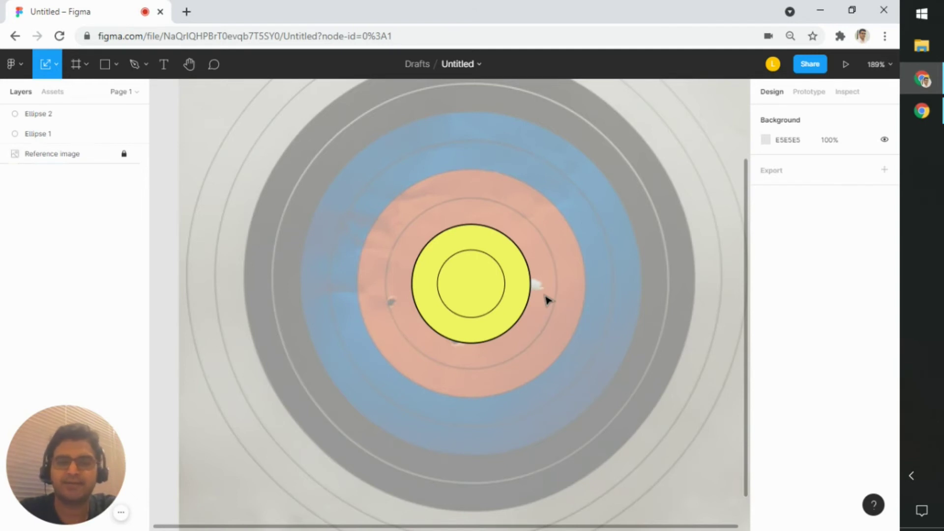
left_click(521, 282)
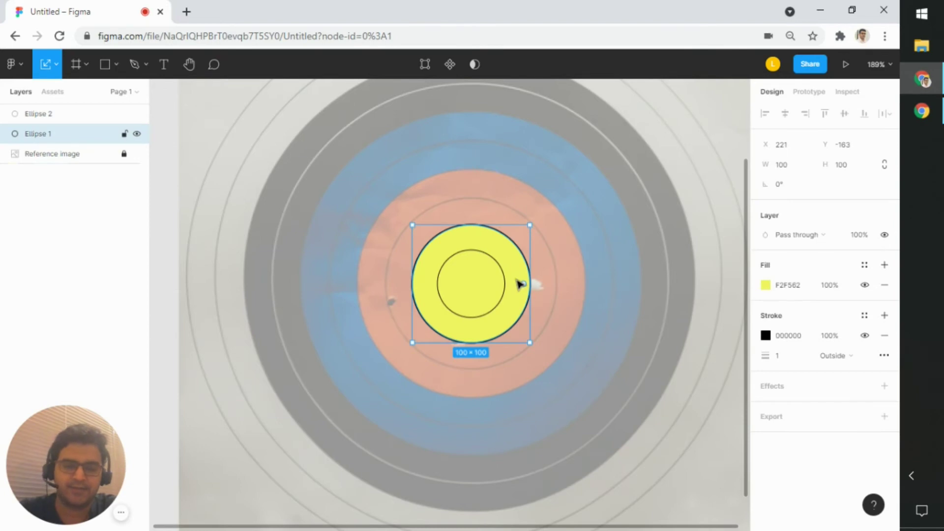
key("ctrl+v")
left_click_drag(522, 280, 590, 280)
Change the copied circle's fill to red F66666.
left_click(766, 284)
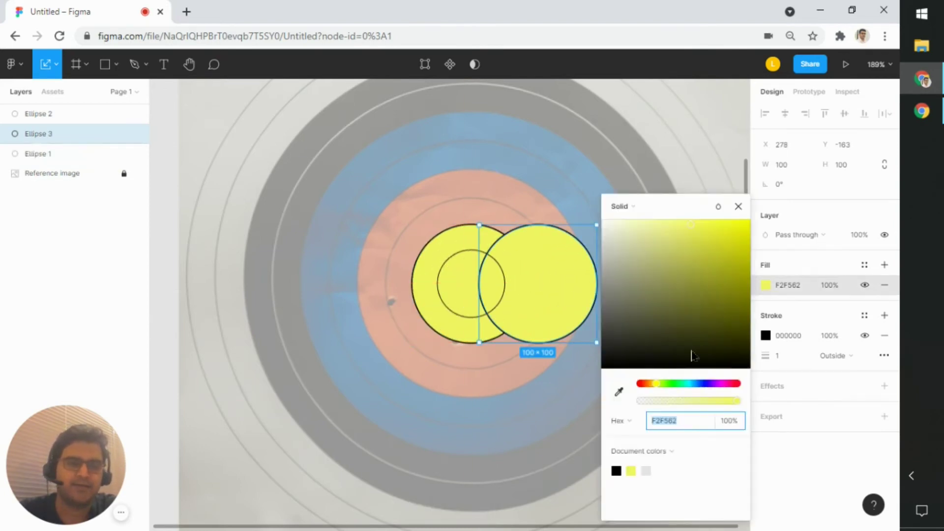
left_click_drag(653, 381, 637, 390)
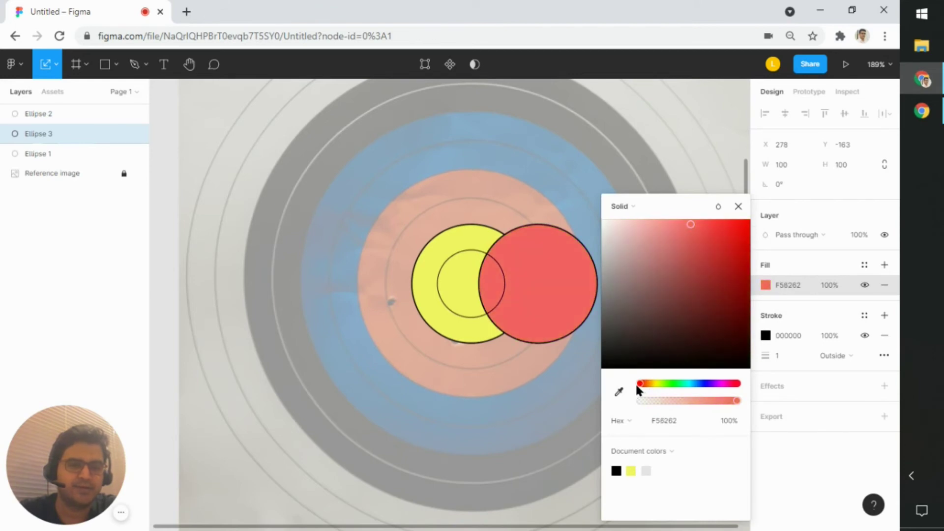
mouse_move(691, 224)
left_mouse_down()
mouse_move(674, 220)
mouse_move(689, 225)
left_mouse_up()
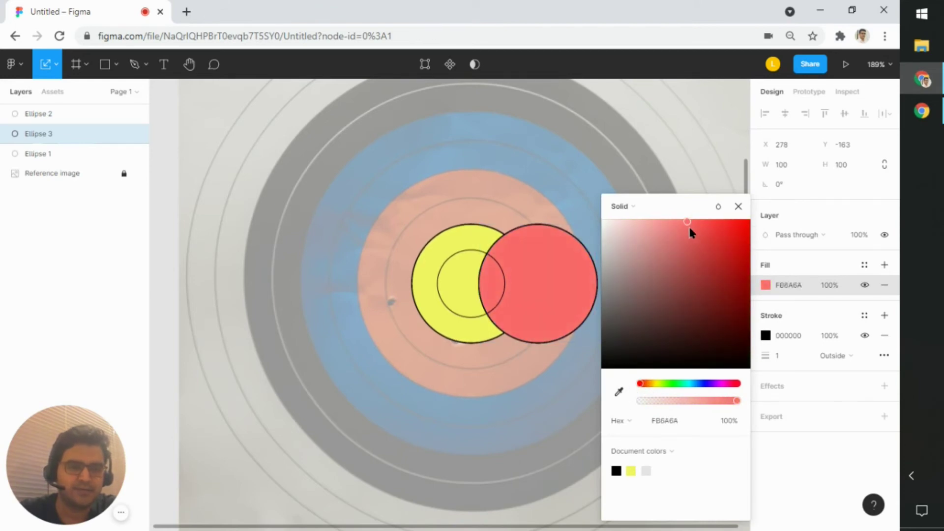
left_click(518, 375)
Scale the red circle proportionally to about 189 × 189 and position it over the target's red ring at X 176, Y -210.
left_click(536, 312)
left_click_drag(535, 311, 454, 273)
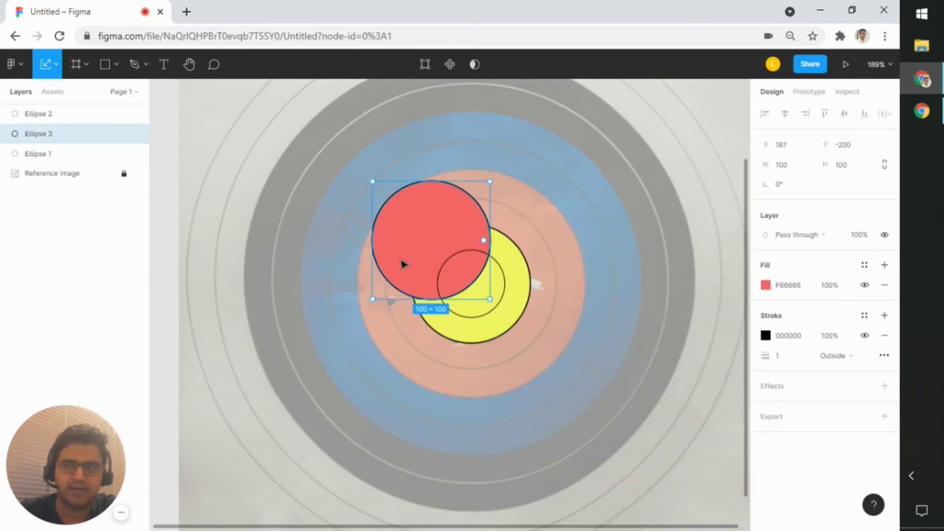
left_click(57, 64)
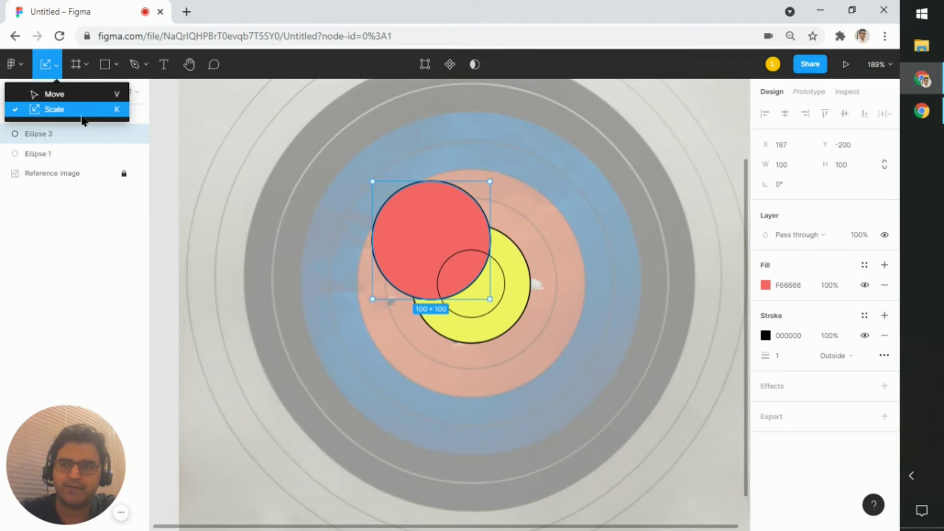
left_click_drag(491, 300, 595, 404)
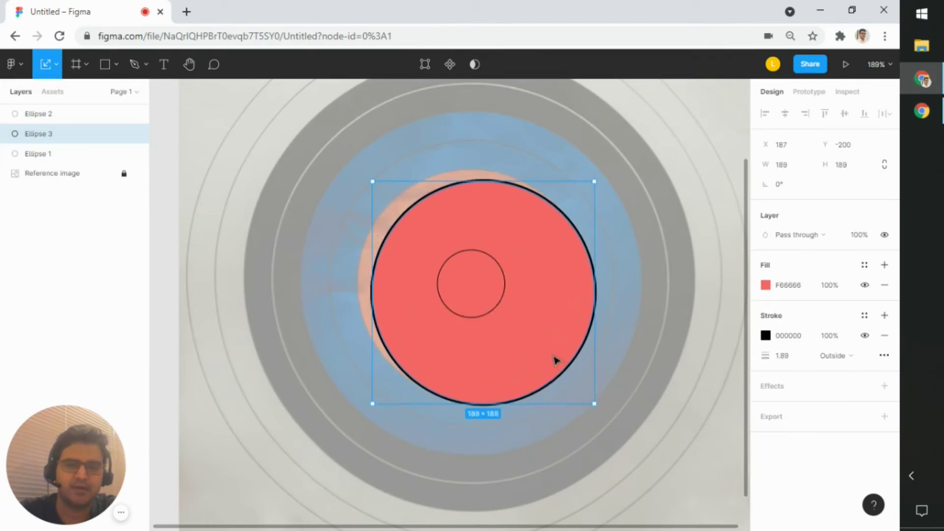
left_click_drag(556, 361, 546, 350)
Set the red circle's stroke weight to 1.
left_click(797, 359)
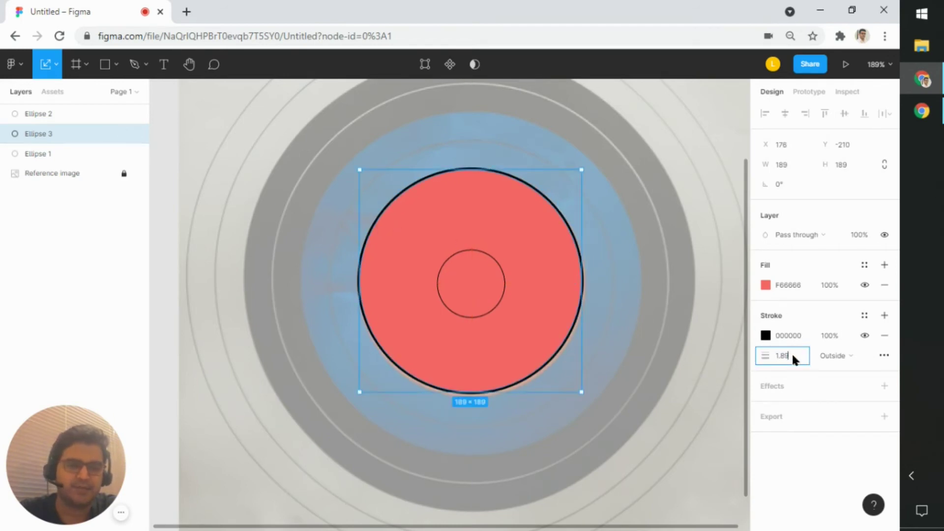
left_click(760, 355)
type("1")
key("Return")
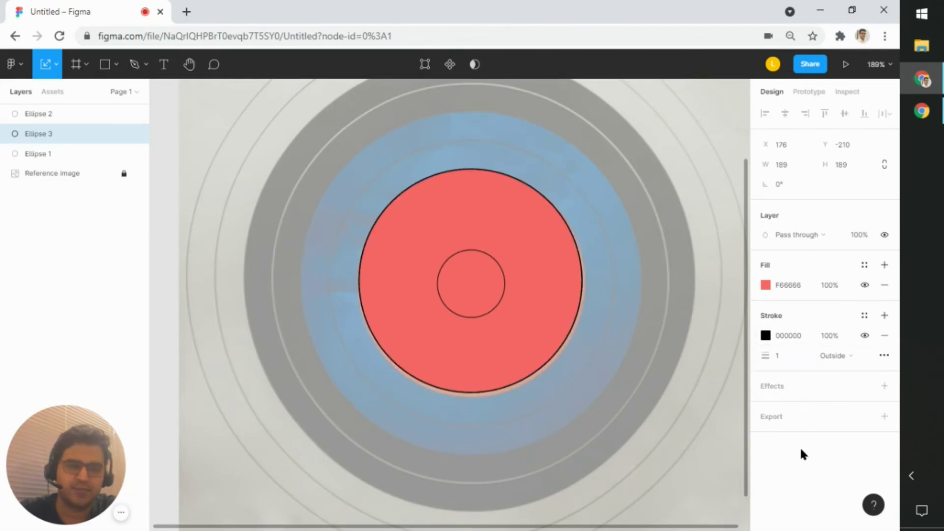
Send the red circle to the back of the layer stack and move it down to Y -207.
left_click_drag(552, 325, 549, 304)
left_click(603, 333)
left_click(554, 321)
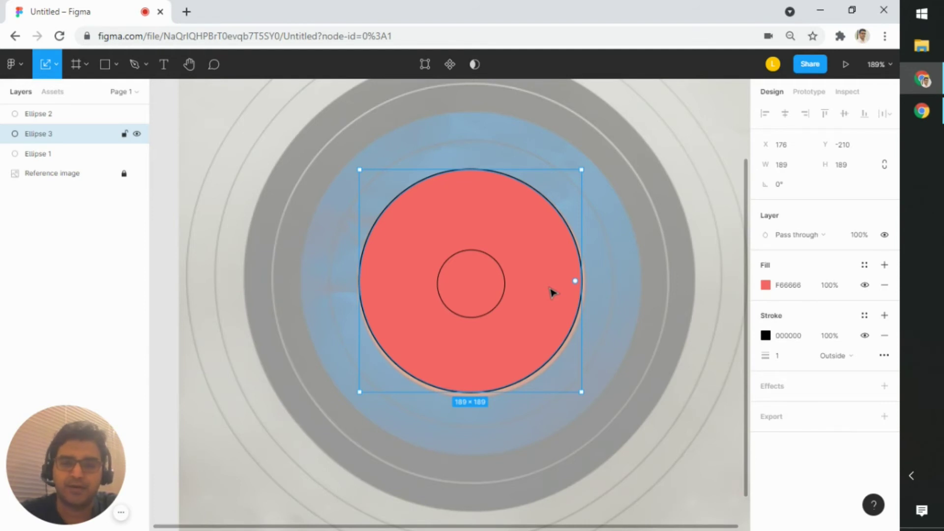
right_click(549, 294)
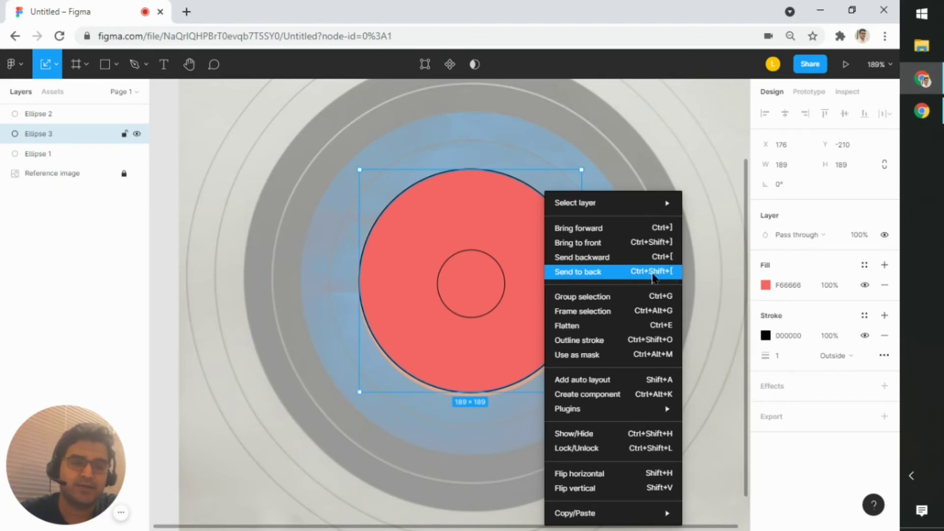
left_click(579, 272)
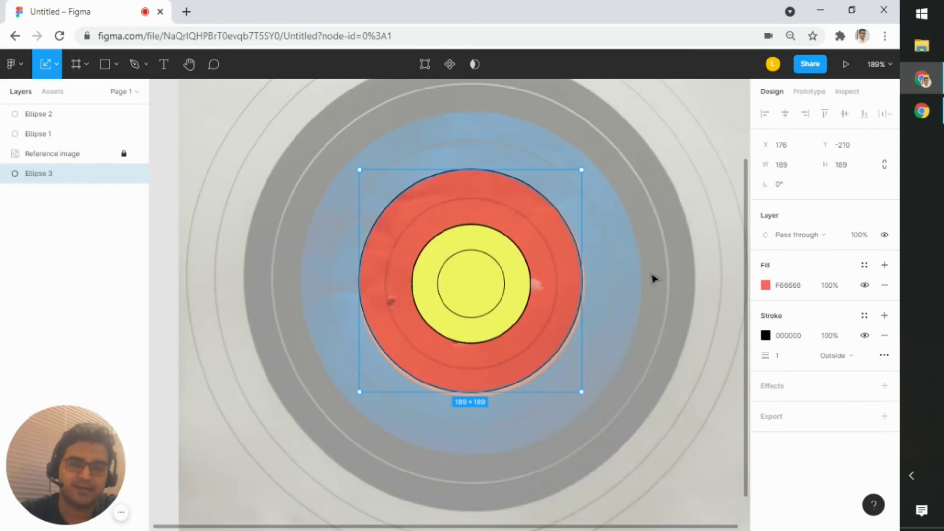
mouse_move(565, 330)
left_mouse_down()
mouse_move(625, 353)
mouse_move(544, 327)
mouse_move(564, 329)
left_mouse_up()
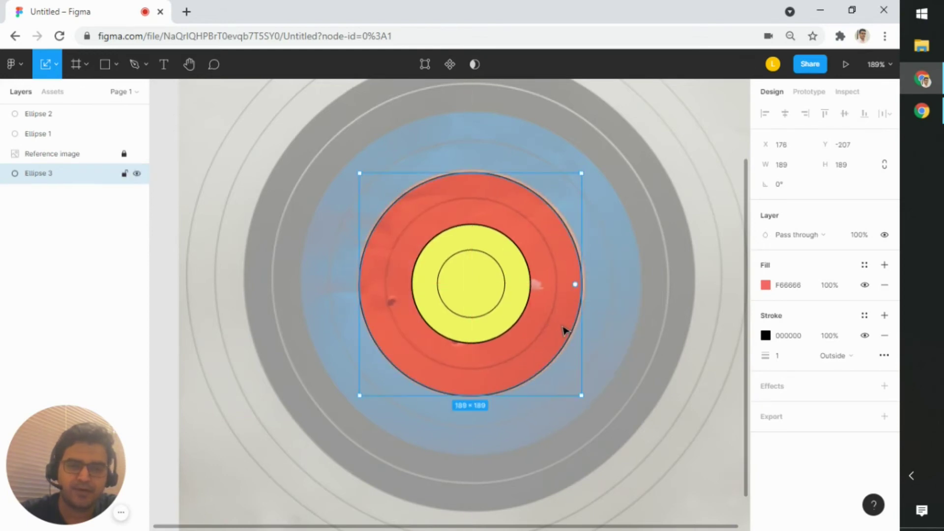
Bring the red circle to the front and send it backward until it sits behind both yellow circles but above the reference image.
right_click(563, 328)
left_click(616, 250)
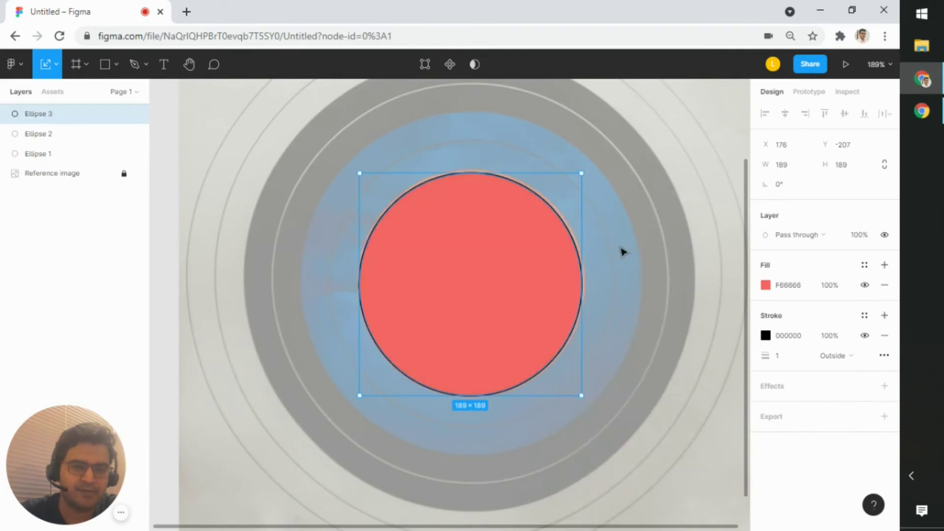
right_click(559, 305)
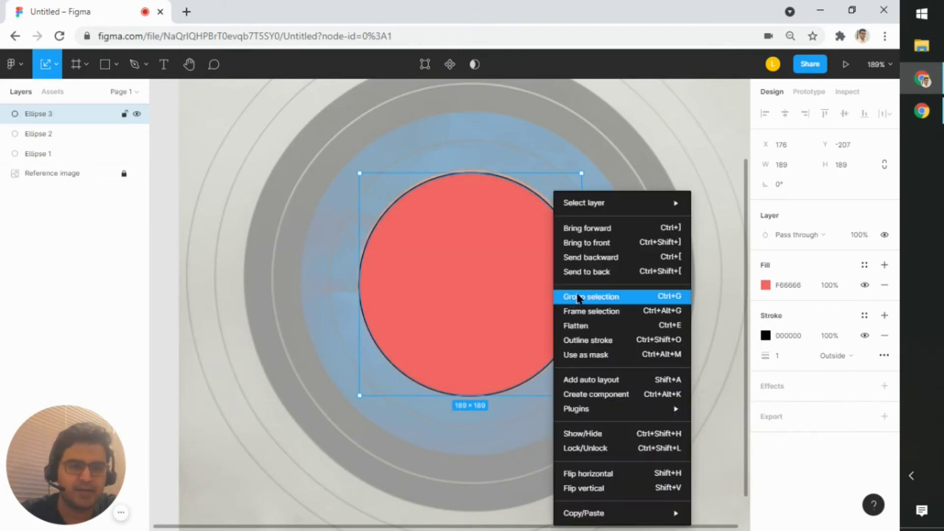
left_click(599, 265)
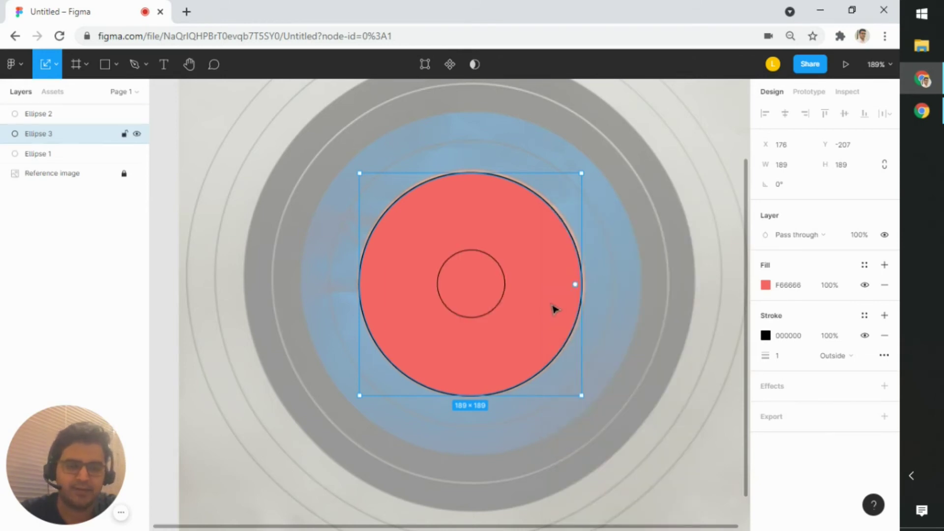
key("ctrl+bracketleft")
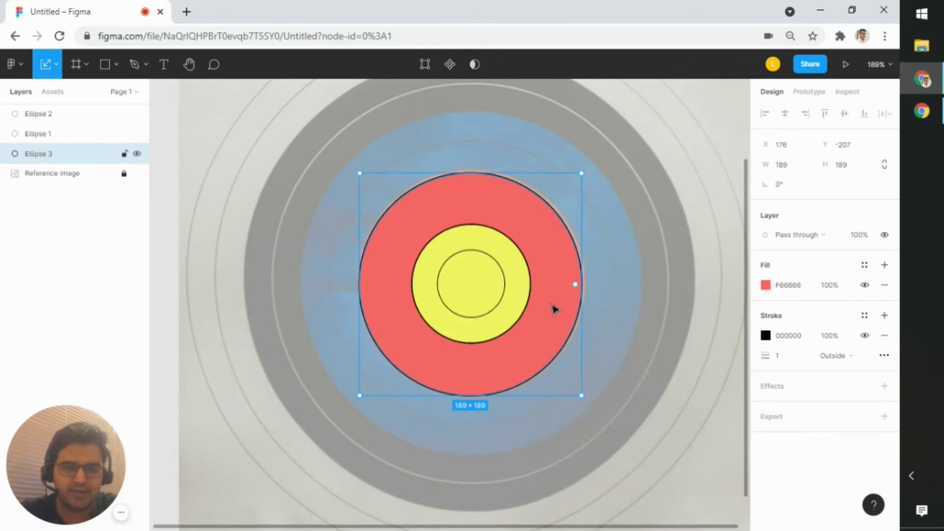
left_click_drag(554, 305, 554, 305)
left_click(624, 342)
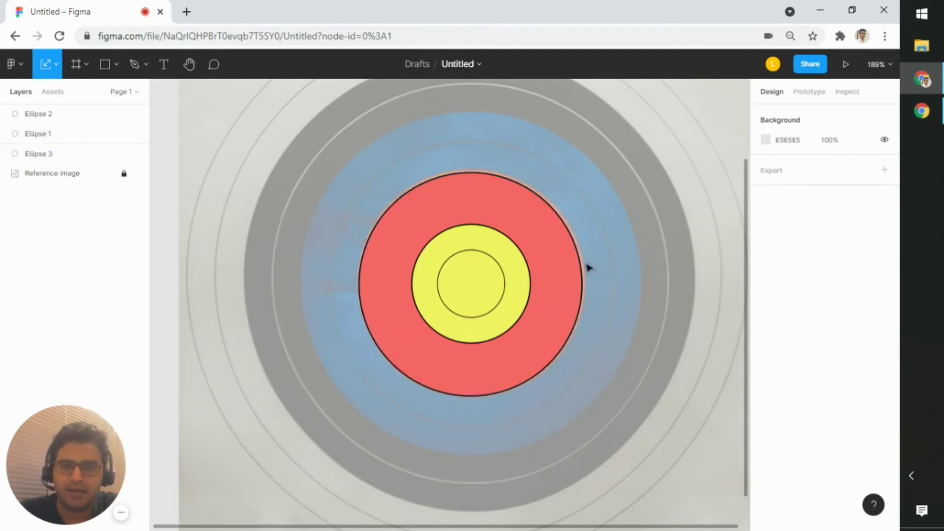
Unlock the reference image and move it horizontally off the drawn circles so it sits beside them.
left_click(124, 173)
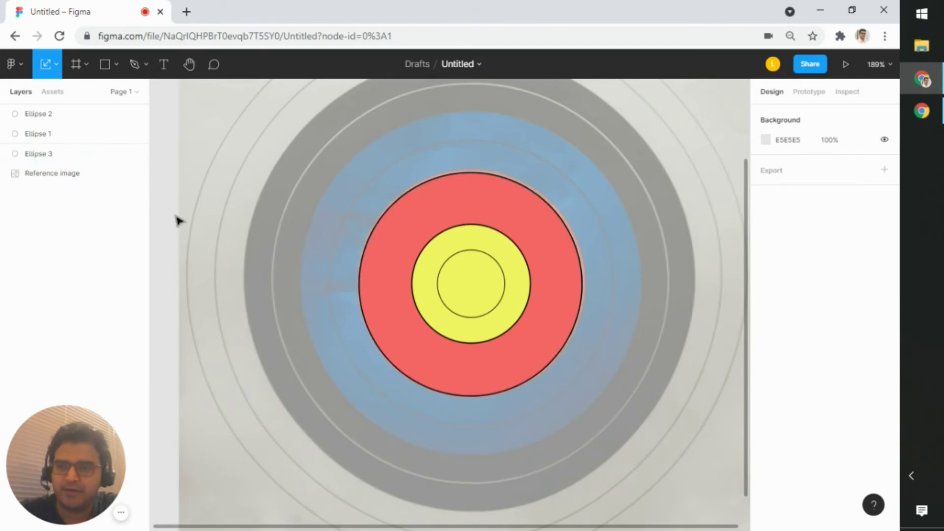
left_click(179, 221)
scroll(246, 265, "down", 5)
left_click_drag(417, 337, 682, 340)
left_click(409, 331)
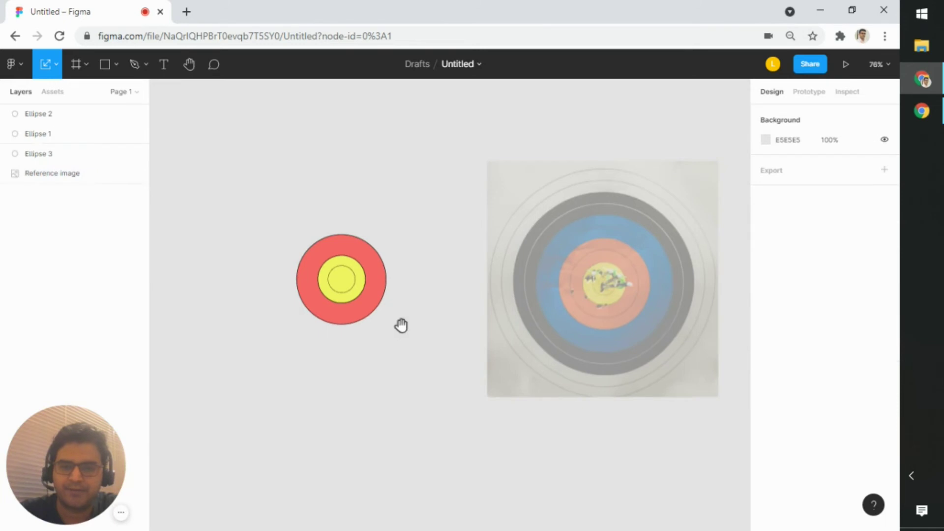
Duplicate the red circle and scale the copy down concentrically to form the inner ring line of the red band.
left_click(529, 304)
scroll(528, 304, "up", 3)
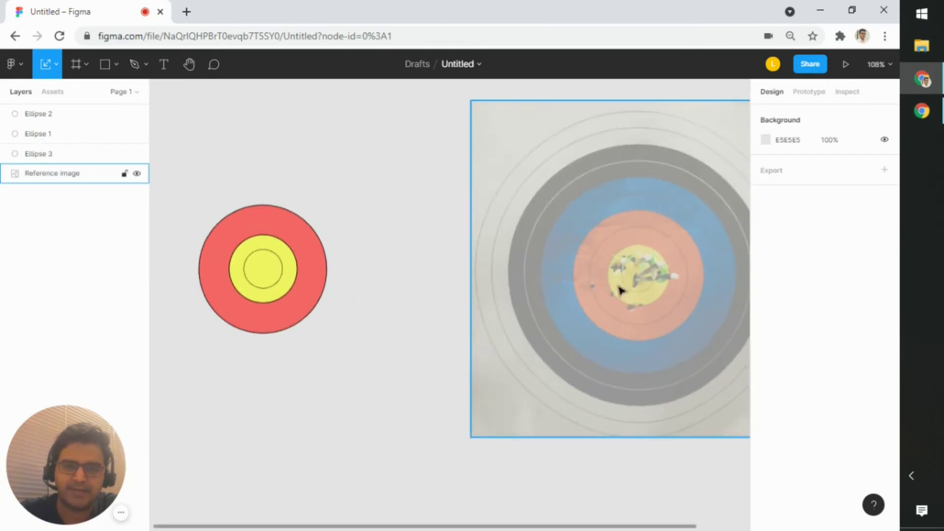
key("space")
left_click_drag(426, 338, 473, 351)
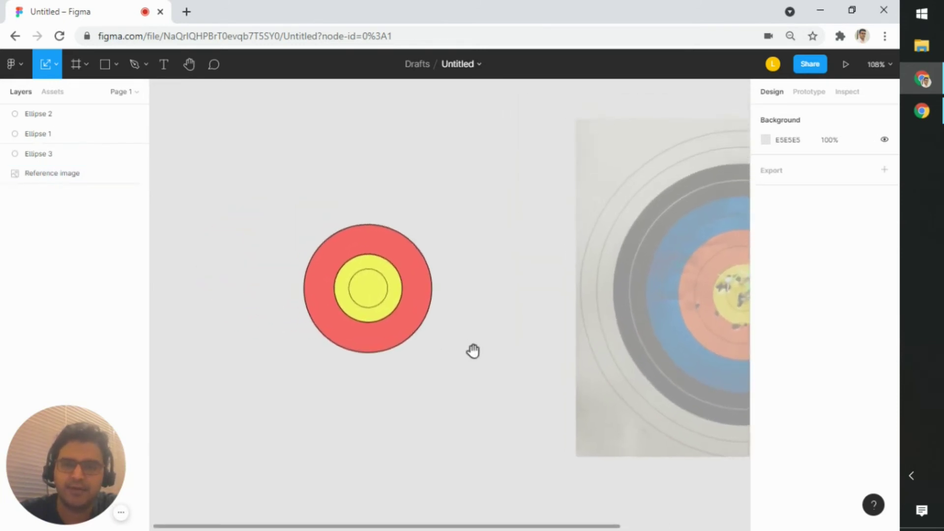
left_click(416, 306)
key("ctrl+c")
key("ctrl+v")
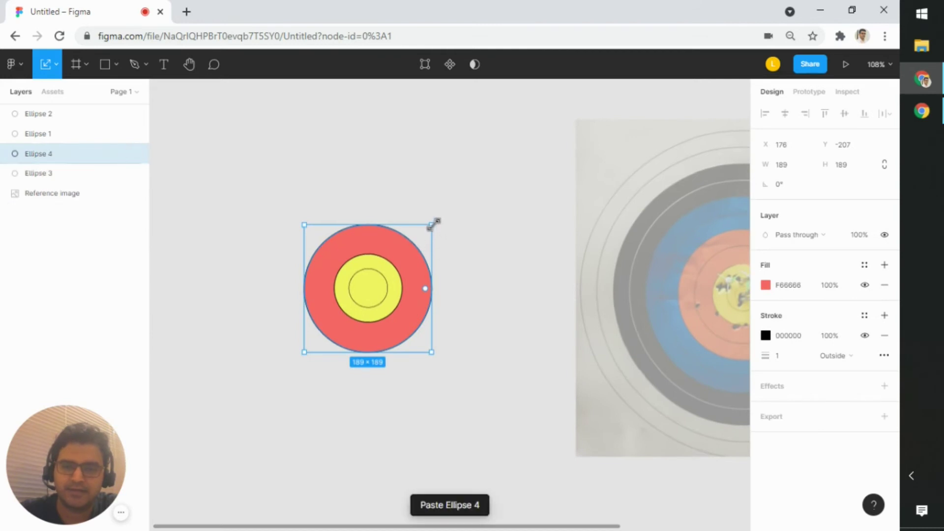
mouse_move(434, 223)
left_mouse_down()
mouse_move(459, 207)
mouse_move(406, 261)
left_mouse_up()
left_click_drag(337, 326, 356, 319)
left_click(444, 371)
Duplicate the outer red circle, enlarge the copy to about 275 × 275 and send it to the back.
scroll(444, 369, "down", 3)
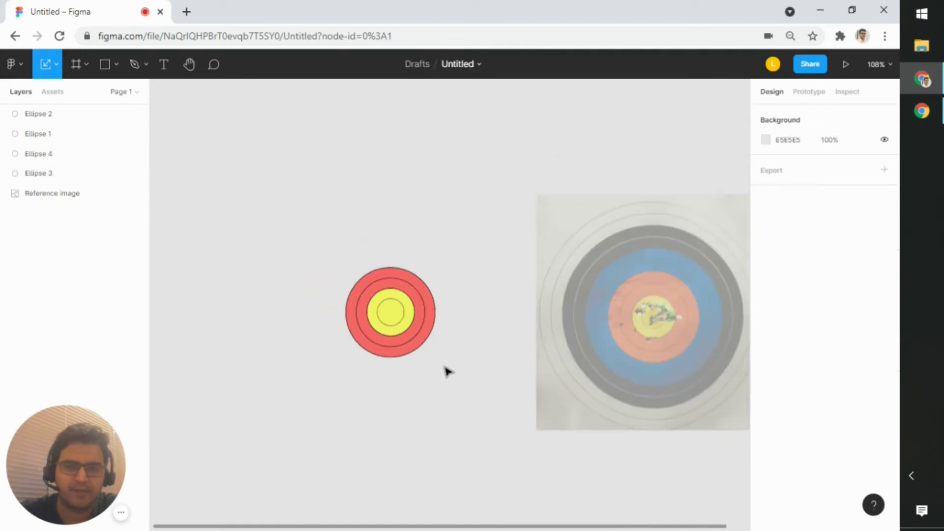
left_click_drag(462, 348, 427, 355)
left_click(398, 314)
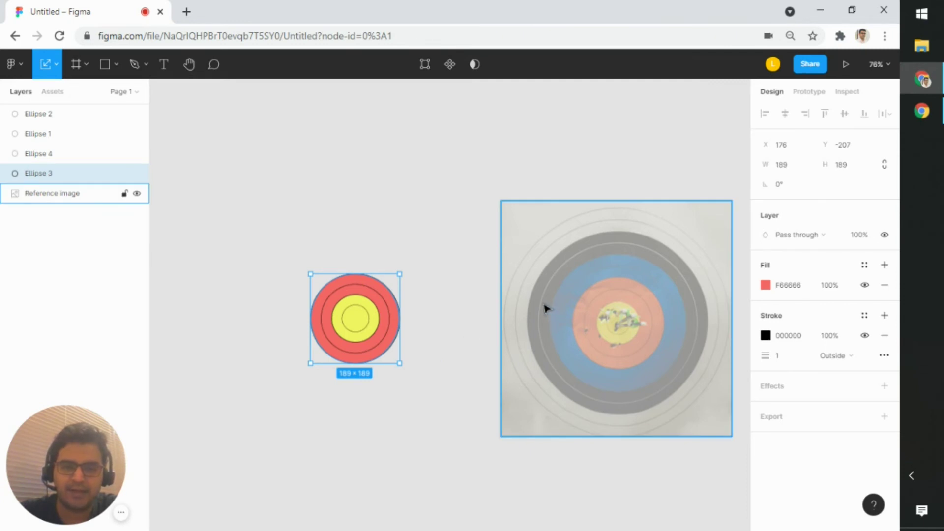
scroll(356, 285, "up", 5)
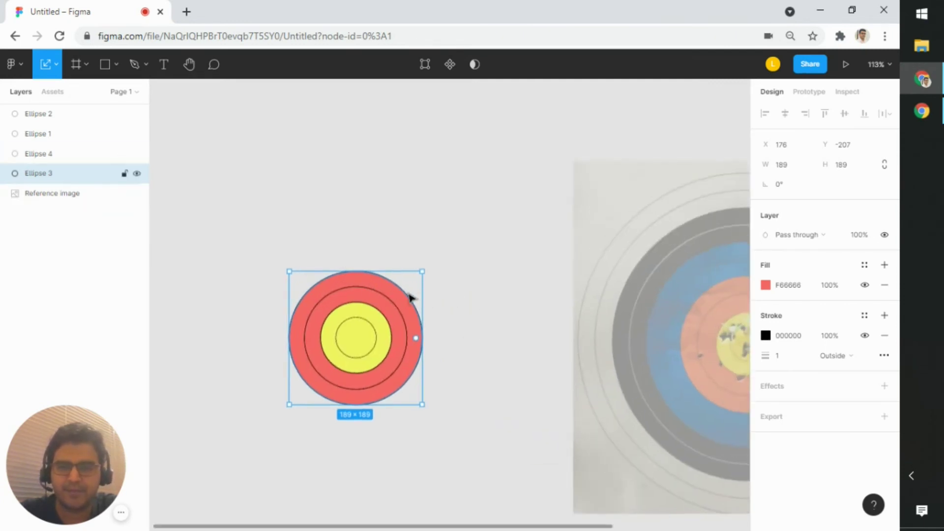
key("ctrl+v")
left_click_drag(407, 272, 467, 211)
key("ctrl+shift+[")
Change the enlarged circle's fill to light blue 8EC2FF.
left_click(765, 286)
left_click(695, 384)
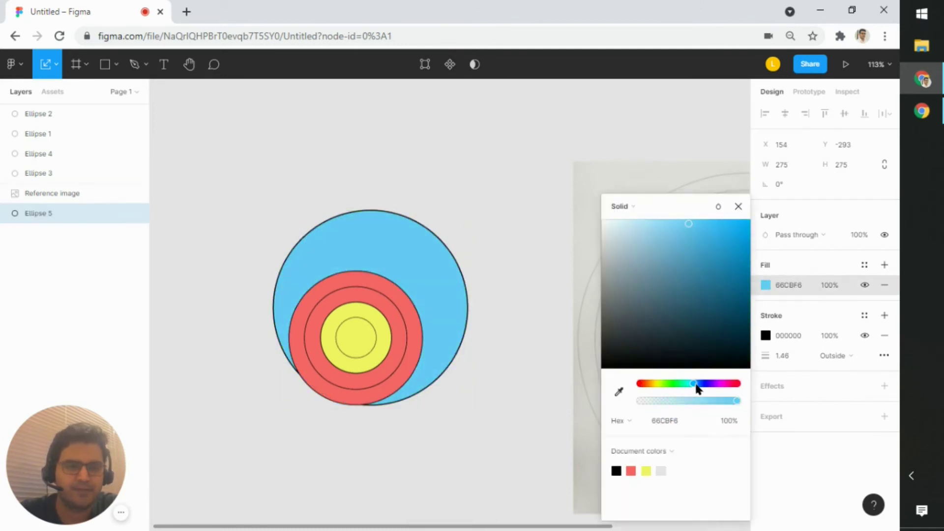
left_click_drag(696, 385, 697, 384)
left_click_drag(671, 225, 668, 218)
Scale the blue circle to about 310 × 310 and centre it on the red rings at X 116, Y -268.
left_click_drag(447, 278, 433, 309)
left_click_drag(453, 240, 478, 215)
left_click_drag(434, 271, 422, 284)
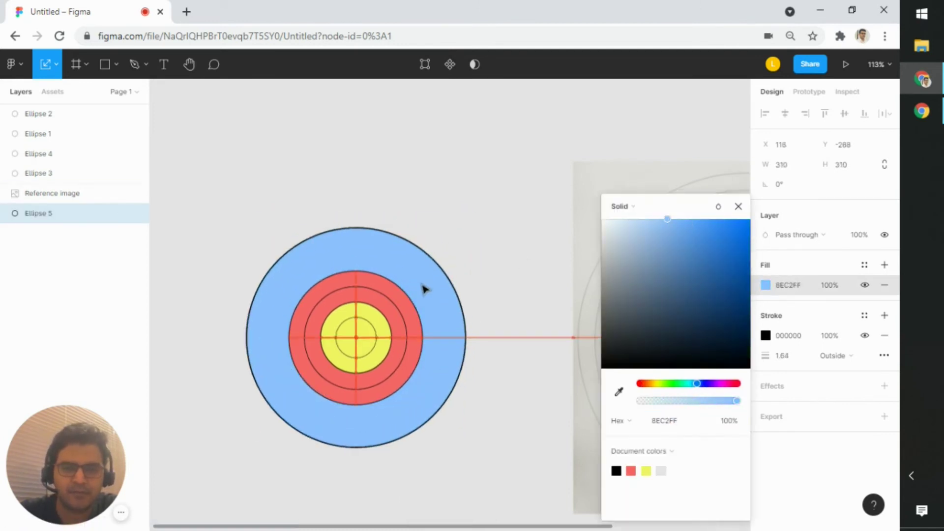
key("ctrl+c")
key("ctrl+v")
left_click_drag(467, 231, 438, 261)
key("ctrl+z")
Duplicate the blue circle, scale the copy to about 251 × 251 and centre it as the blue band's inner ring line.
left_click(483, 295)
left_click(448, 299)
key("ctrl+c")
key("ctrl+v")
left_click_drag(467, 231, 415, 284)
left_click_drag(302, 419, 329, 394)
left_click_drag(272, 422, 263, 432)
left_click_drag(311, 418, 317, 412)
left_click(492, 386)
Duplicate the outer blue circle and scale the copy up to about 410 × 410.
scroll(355, 354, "down", 2)
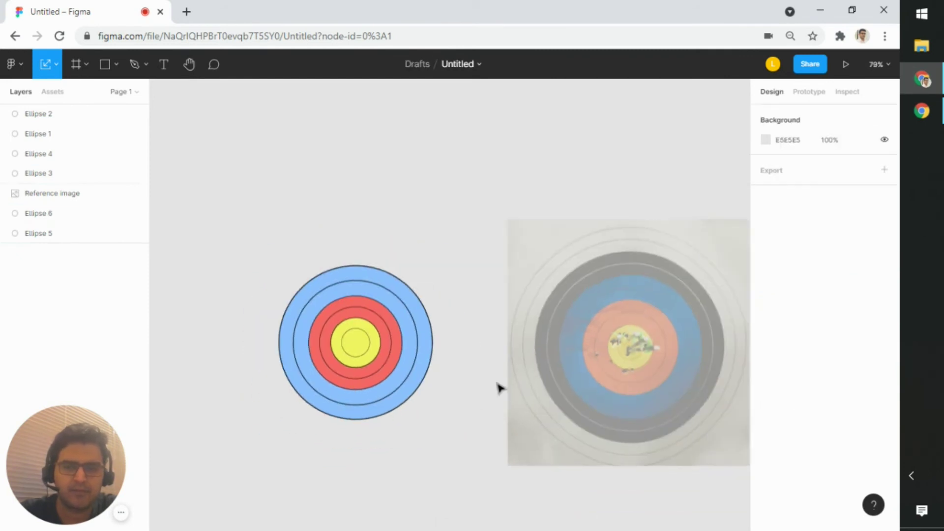
left_click(408, 294)
key("ctrl+c")
key("ctrl+v")
left_click_drag(406, 293, 377, 269)
left_click_drag(403, 395, 452, 443)
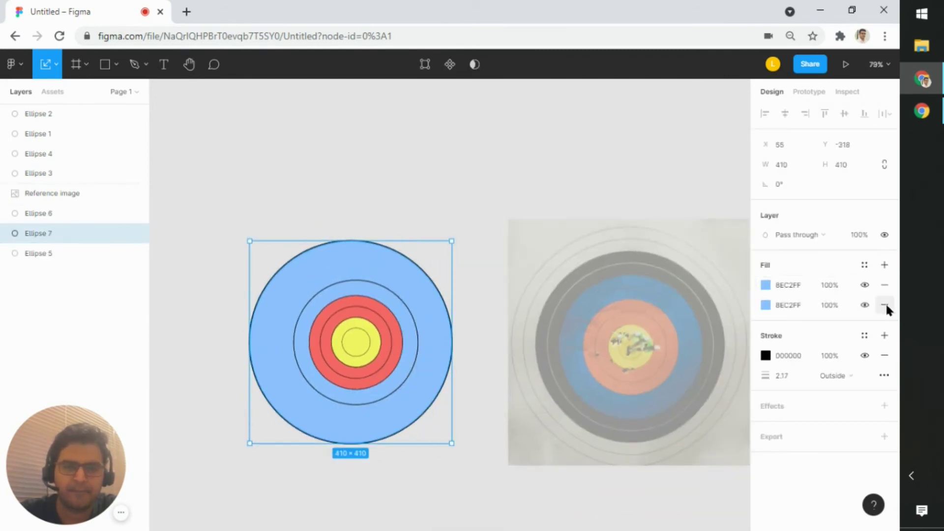
Remove the enlarged circle's extra fill and change the remaining fill to near-black 282828.
left_click(885, 305)
left_click(766, 285)
left_click_drag(635, 336, 542, 344)
Send the black circle behind the blue circles, scale it to about 431 × 431 and centre it at X 55, Y -328.
left_click_drag(439, 345, 443, 374)
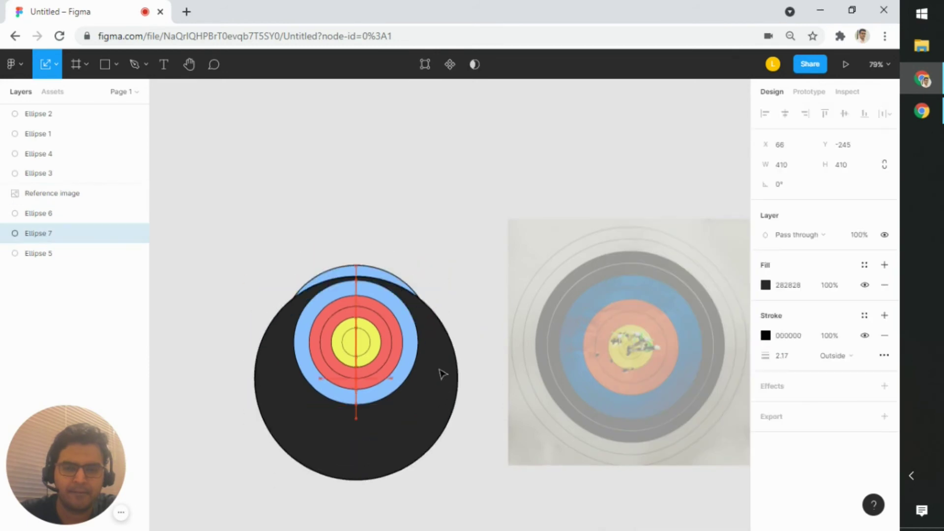
key("ctrl+[")
left_click_drag(414, 441, 403, 414)
left_click_drag(253, 241, 248, 236)
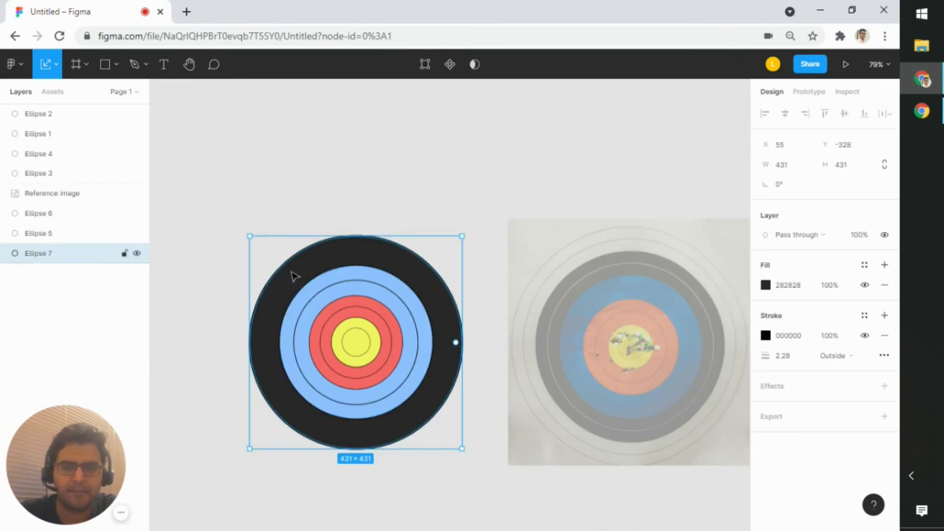
Duplicate the black circle and offset the copy to X 74, Y -278.
key("ctrl+c")
key("ctrl+v")
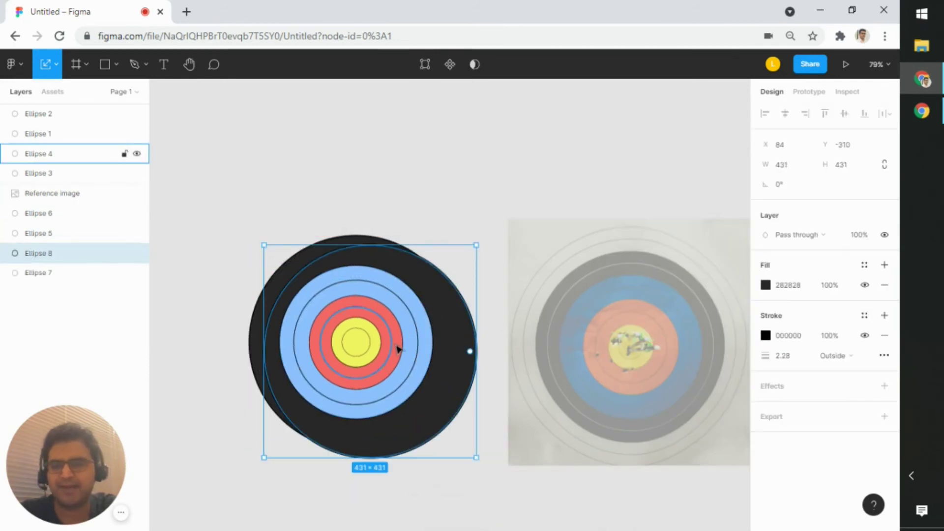
mouse_move(443, 295)
left_mouse_down()
mouse_move(443, 354)
mouse_move(443, 297)
mouse_move(438, 306)
left_mouse_up()
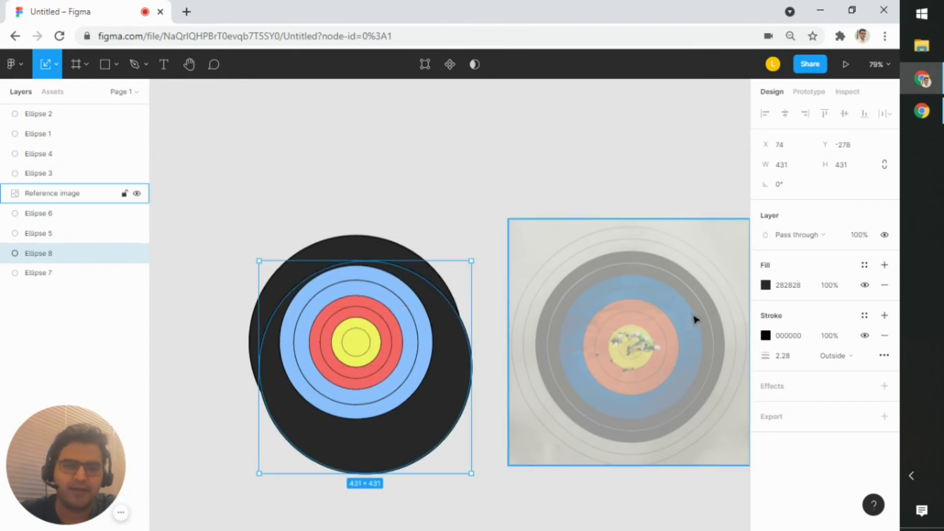
Set the copied black circle's stroke to weight 1 and white FFFFFF, and remove its fill.
left_click(784, 352)
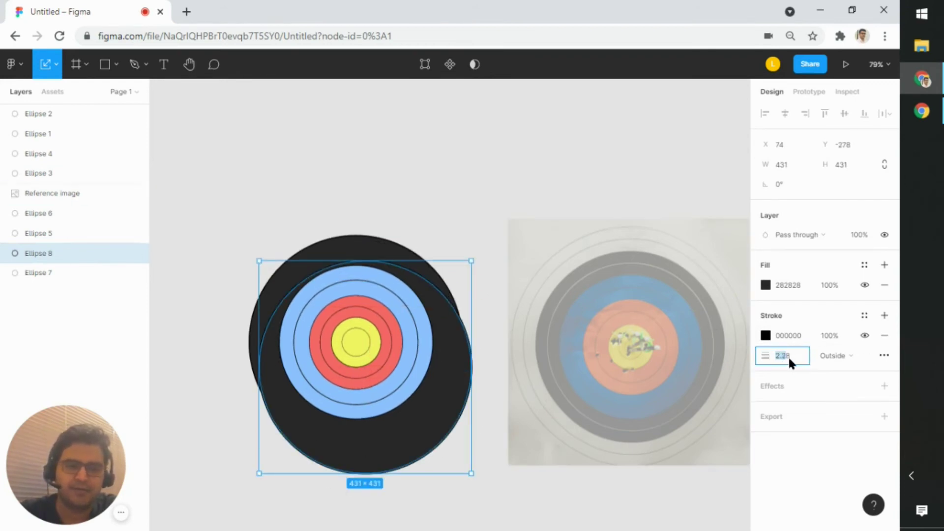
type("18")
key("Return")
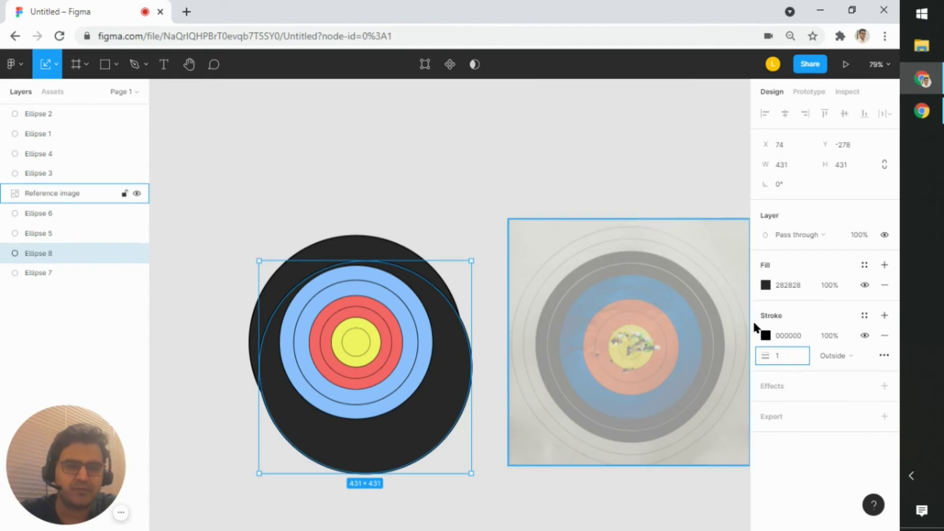
left_click(766, 335)
left_click_drag(662, 281, 551, 167)
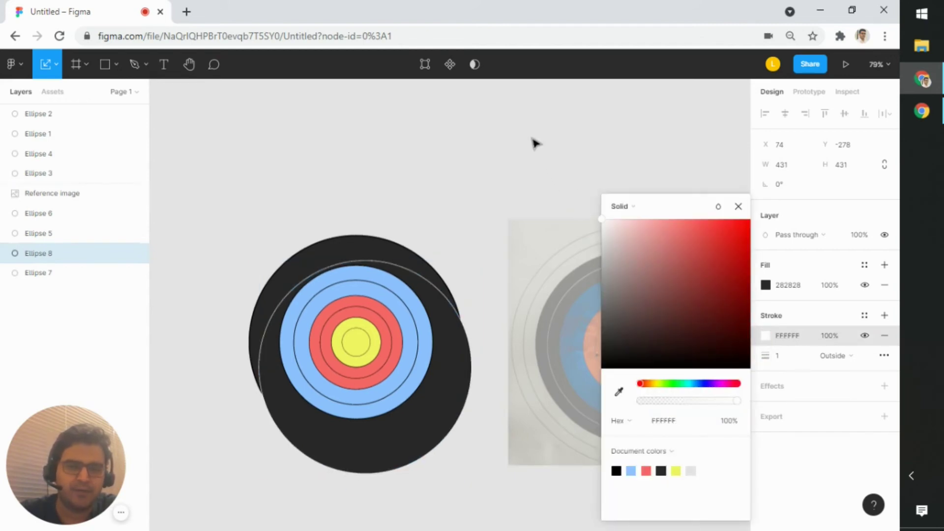
left_click(885, 285)
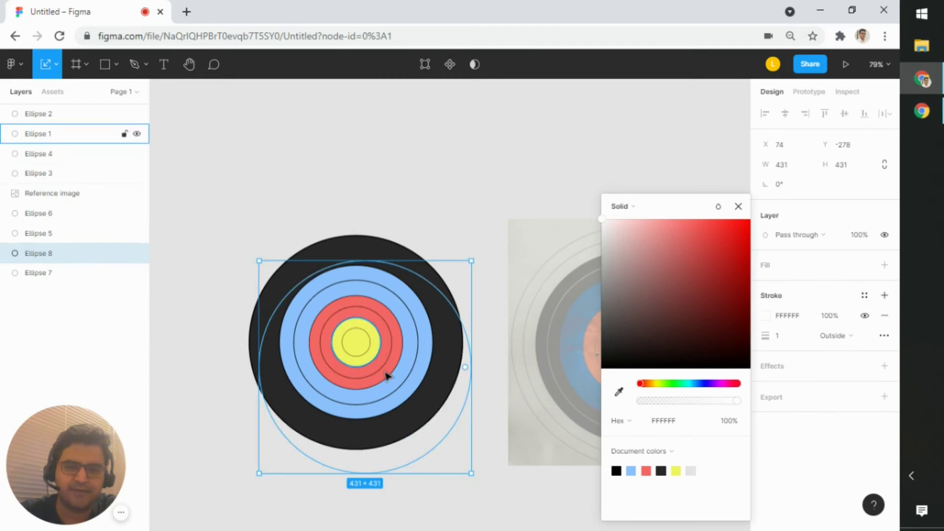
Scale the white outline circle to about 360 × 360 and centre it within the black band.
left_click_drag(471, 474, 427, 429)
left_click_drag(309, 425, 321, 424)
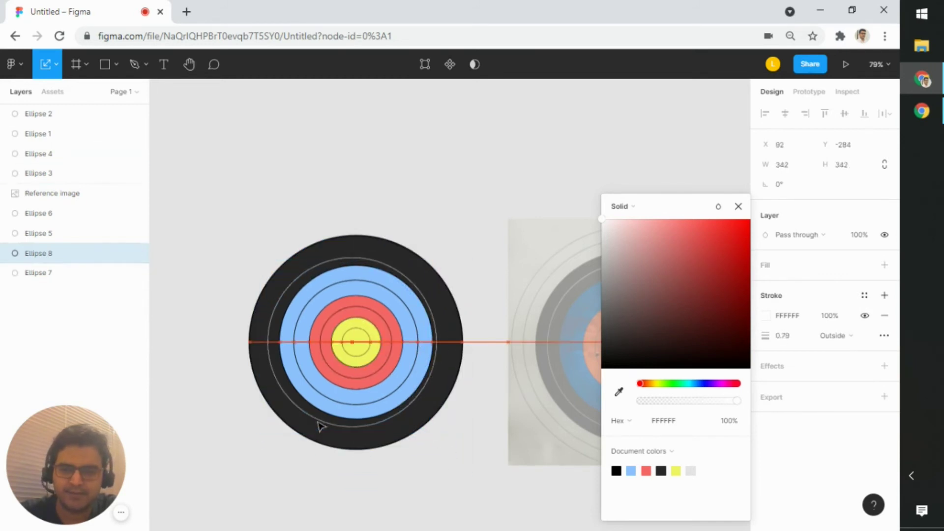
scroll(361, 411, "up", 5)
left_click_drag(195, 168, 180, 153)
left_click(742, 208)
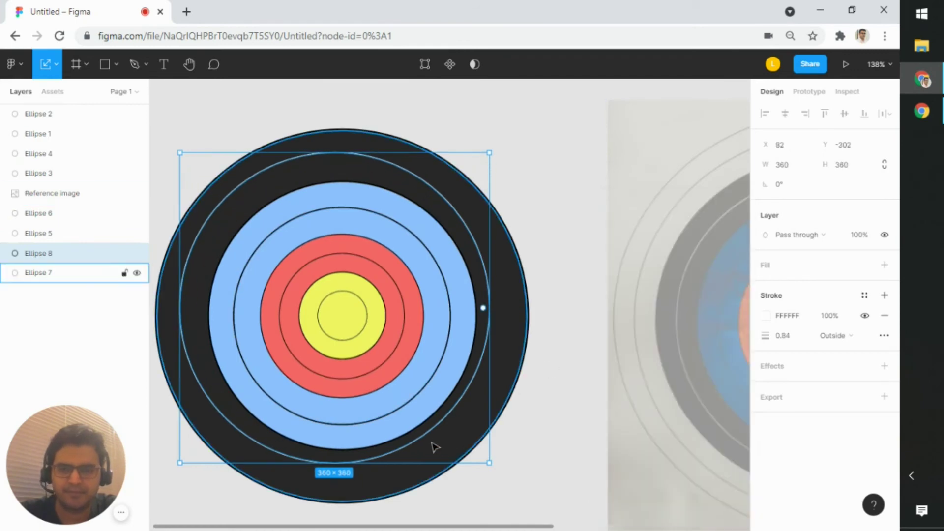
left_click_drag(429, 442, 434, 449)
scroll(434, 453, "down", 5)
left_click(429, 504)
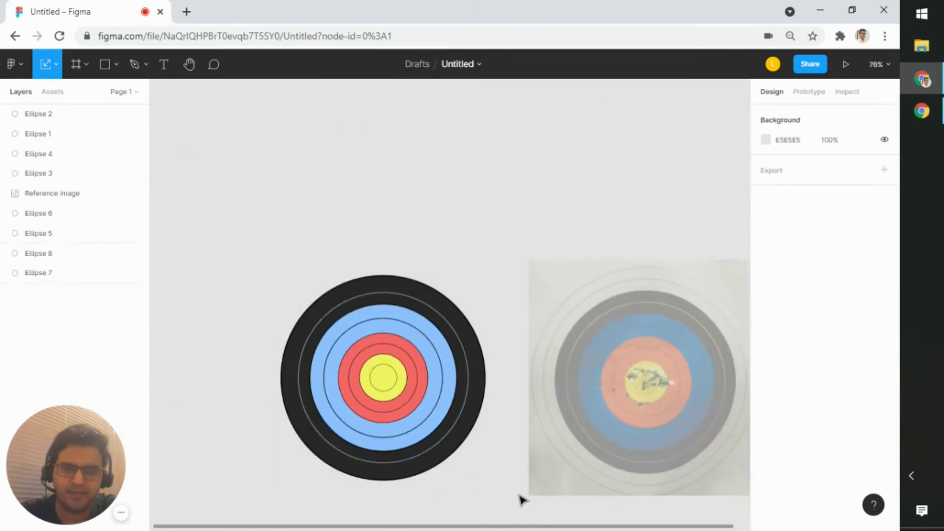
Set the inner blue circle's stroke weight to 1.
scroll(412, 350, "up", 5)
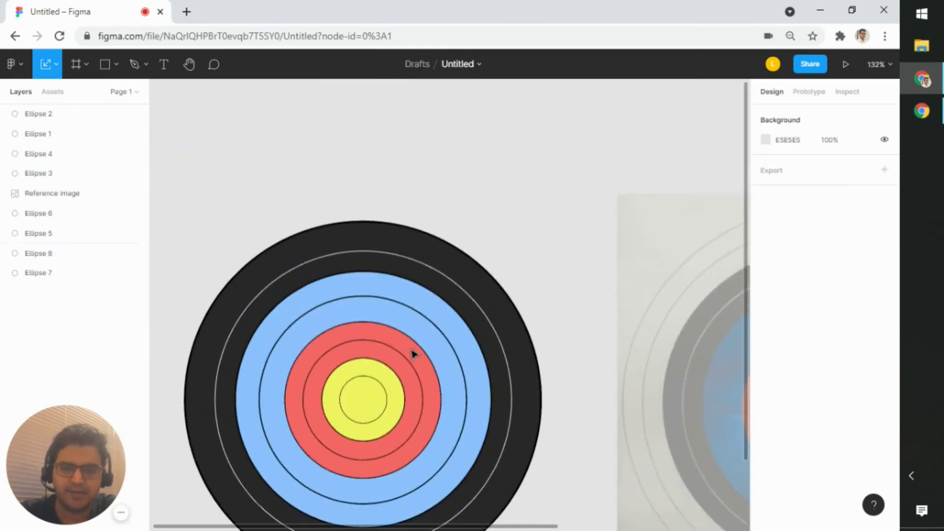
left_click(447, 337)
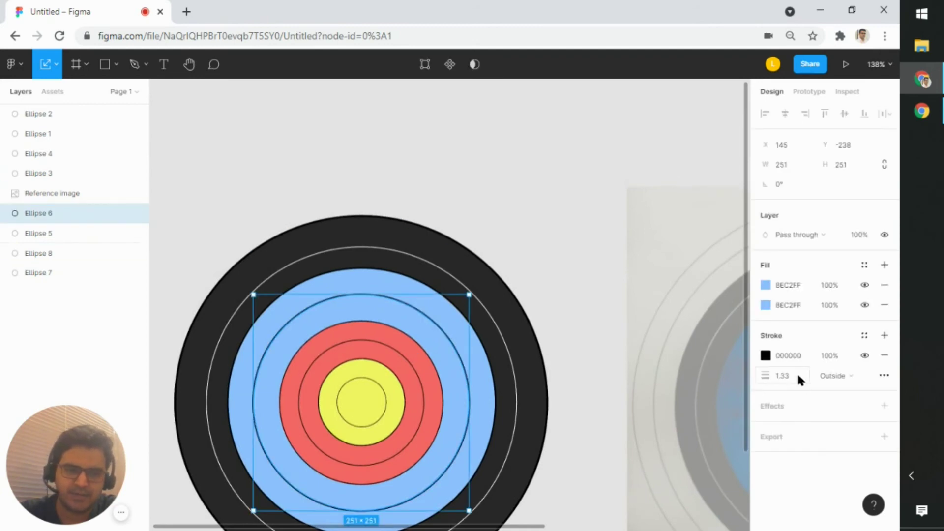
type("1")
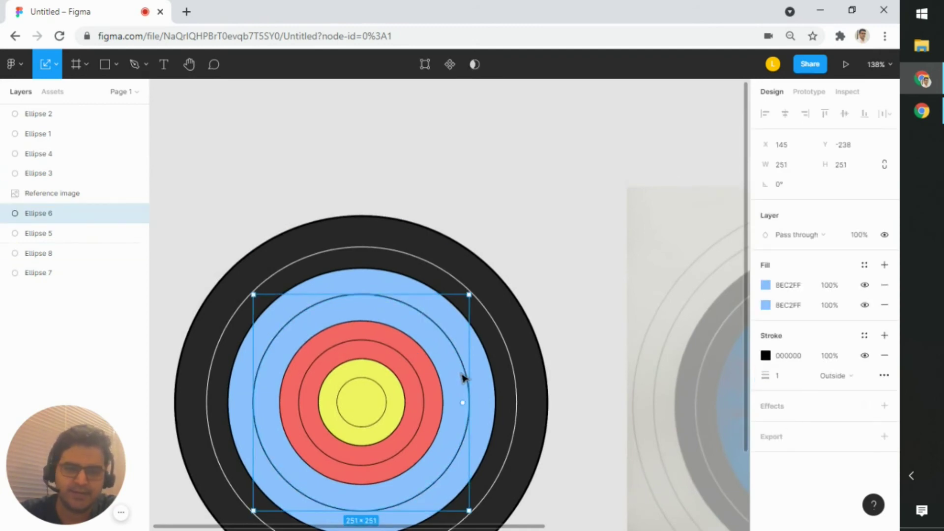
Set the stroke weight of the outer blue circle and the innermost yellow ring's outline to 1.
left_click(487, 376)
left_click(793, 383)
type("1")
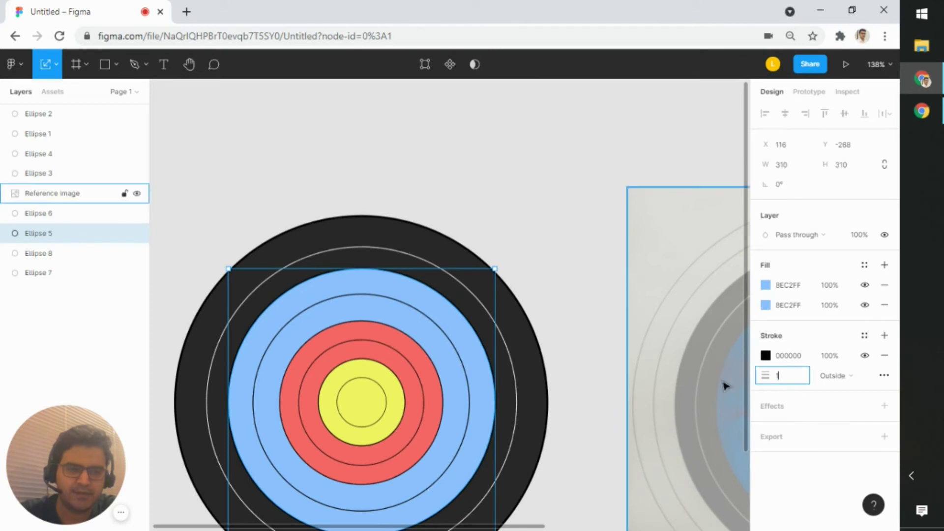
left_click(401, 387)
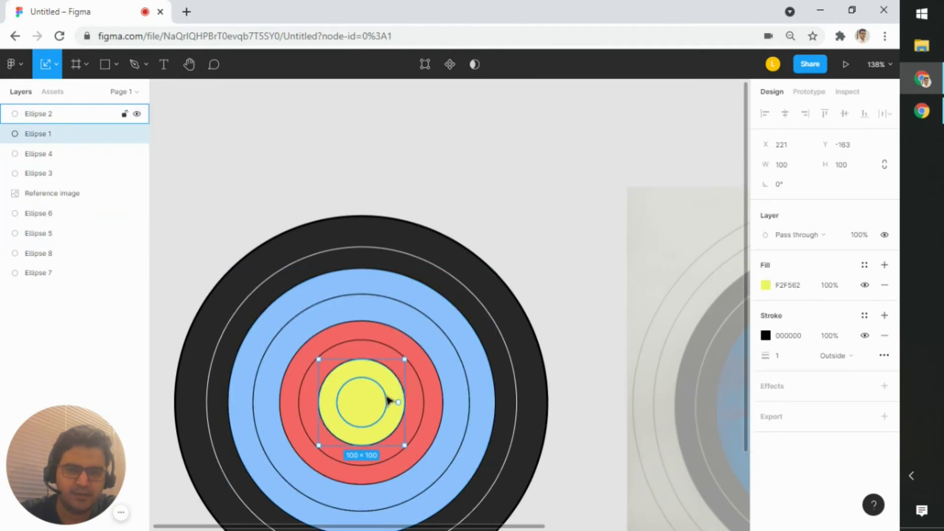
left_click(387, 401)
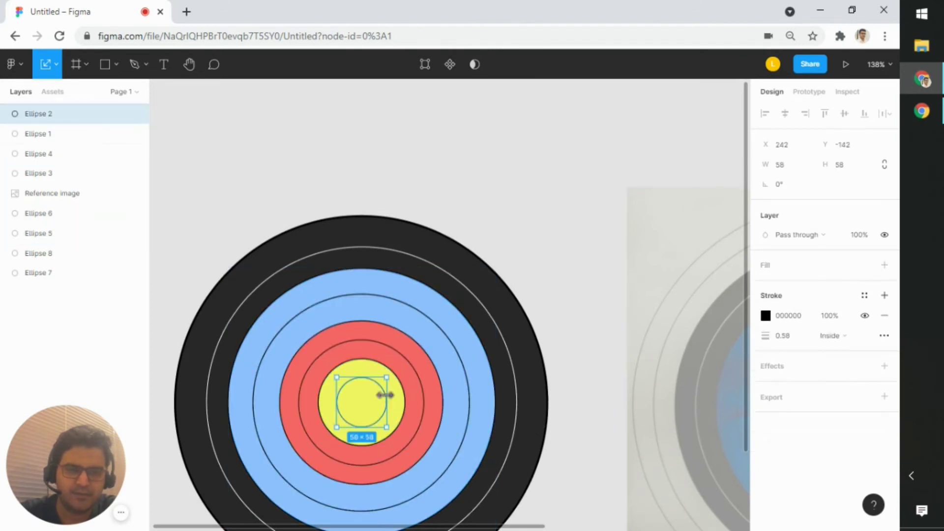
type("1")
left_click(740, 369)
Set the outer black circle's stroke weight to 1.
scroll(640, 384, "down", 1)
left_click(545, 372)
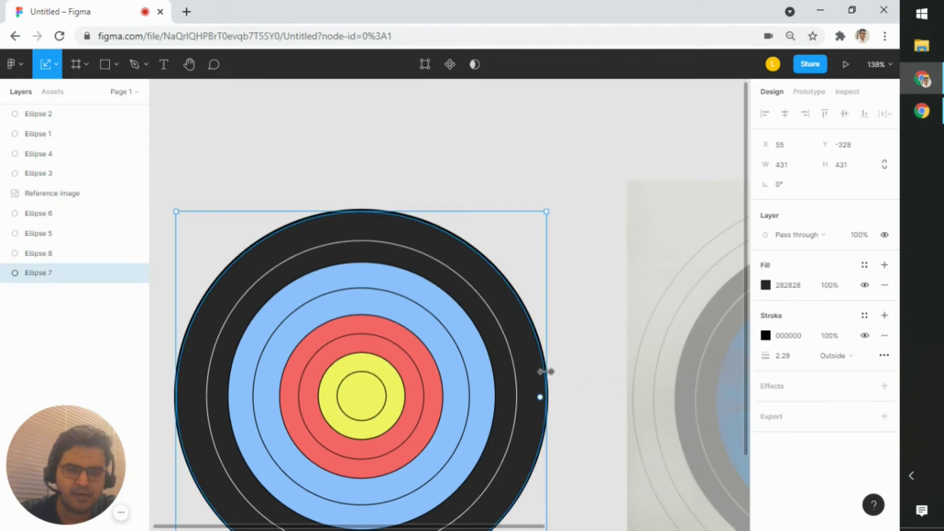
type("1")
left_click(677, 354)
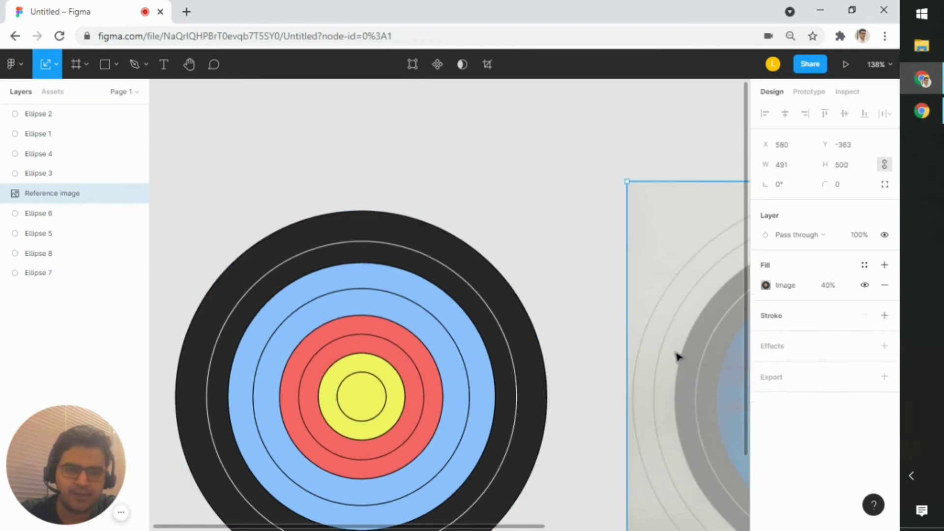
scroll(679, 354, "down", 5)
left_click(644, 394)
scroll(645, 394, "down", 5)
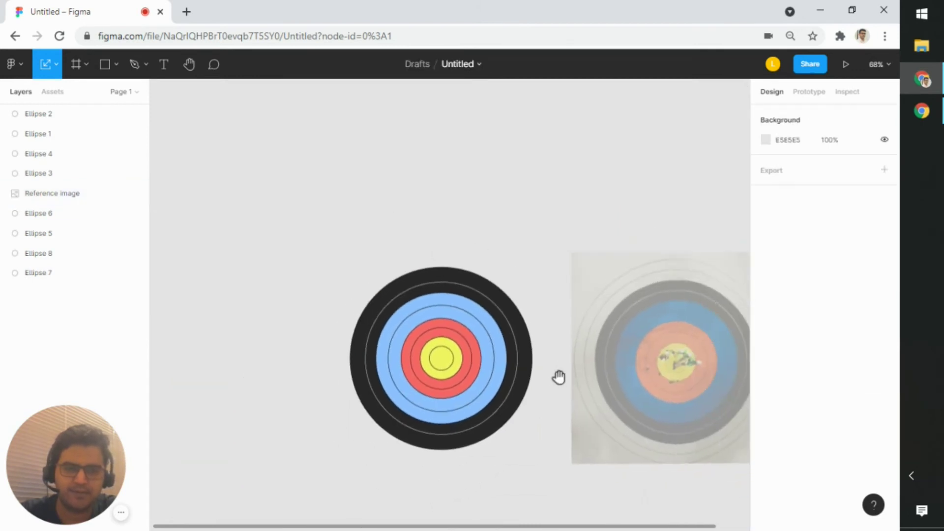
Duplicate the outer black circle and offset the copy to X -18, Y -364.
left_click(522, 402)
key("ctrl+c")
key("ctrl+v")
left_click_drag(521, 397, 490, 382)
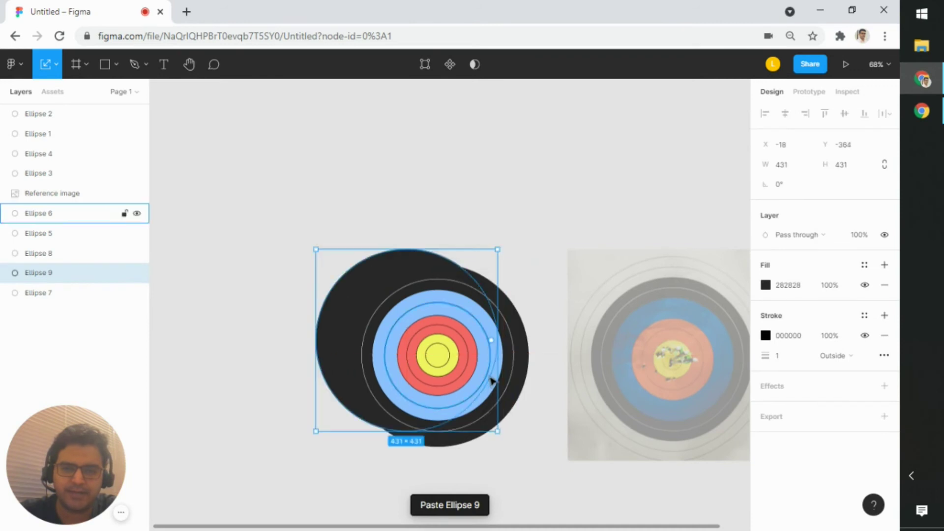
Fill the copied black circle with white FFFFFF.
left_click(766, 286)
type("ffffff")
key("Return")
left_click(532, 287)
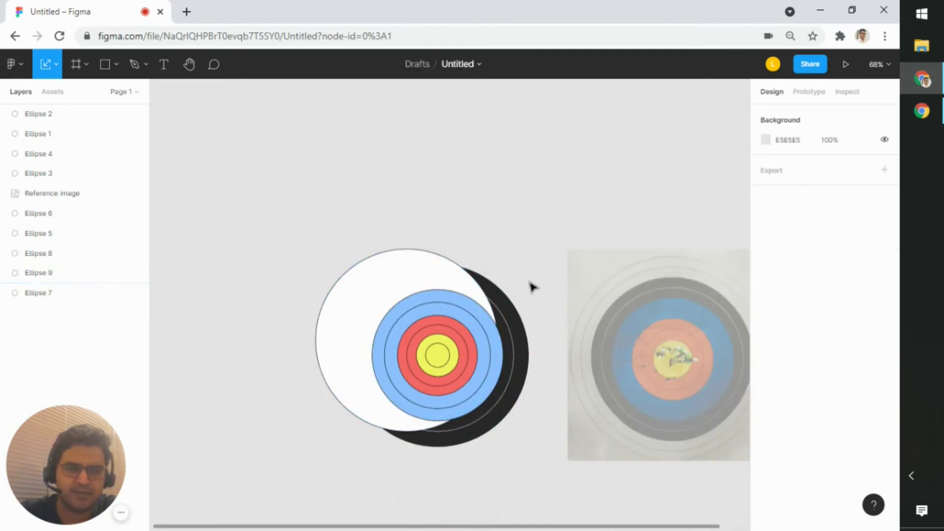
Scale the white circle to about 567 × 567 and send it behind the black circle.
left_click(433, 276)
left_click_drag(498, 431, 555, 489)
key("ctrl+bracketleft")
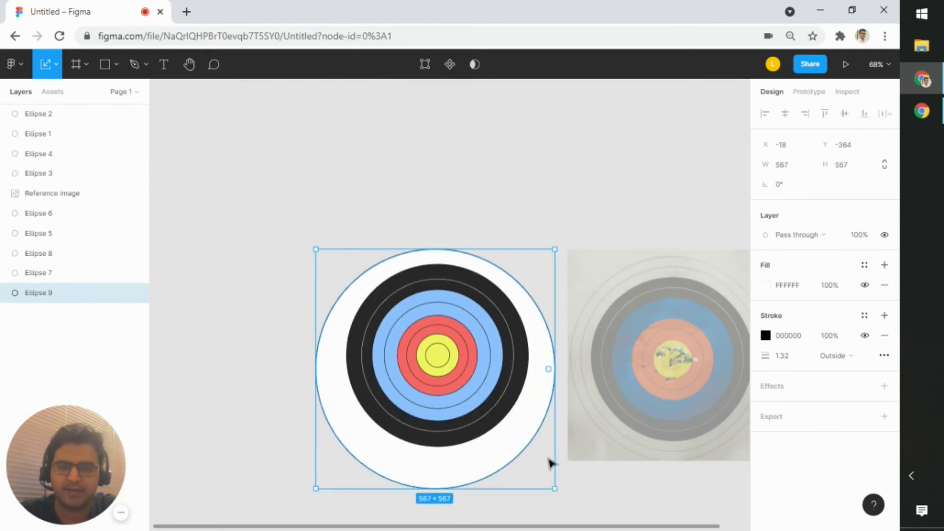
Move the reference image clear of the target and centre the white circle on the rings at X -13, Y -396.
left_click_drag(663, 435, 756, 307)
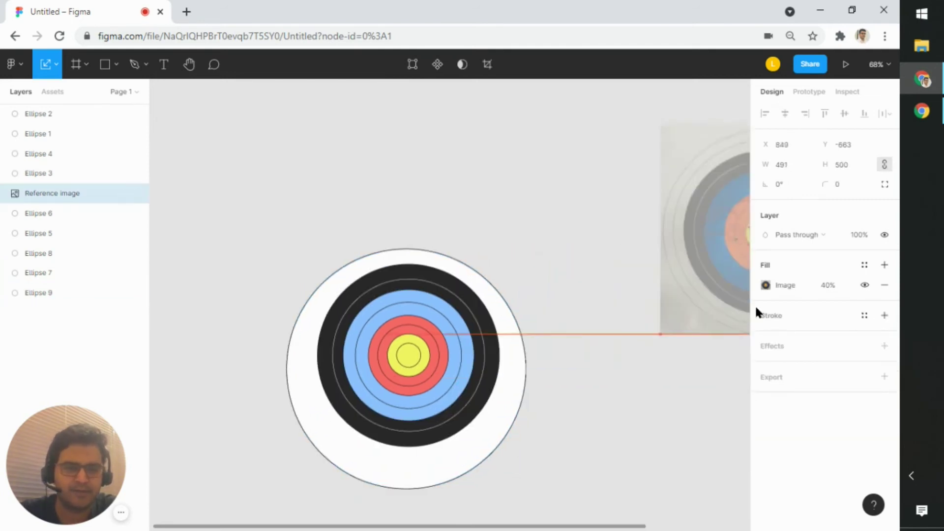
mouse_move(513, 473)
left_mouse_down()
mouse_move(523, 458)
mouse_move(512, 461)
left_mouse_up()
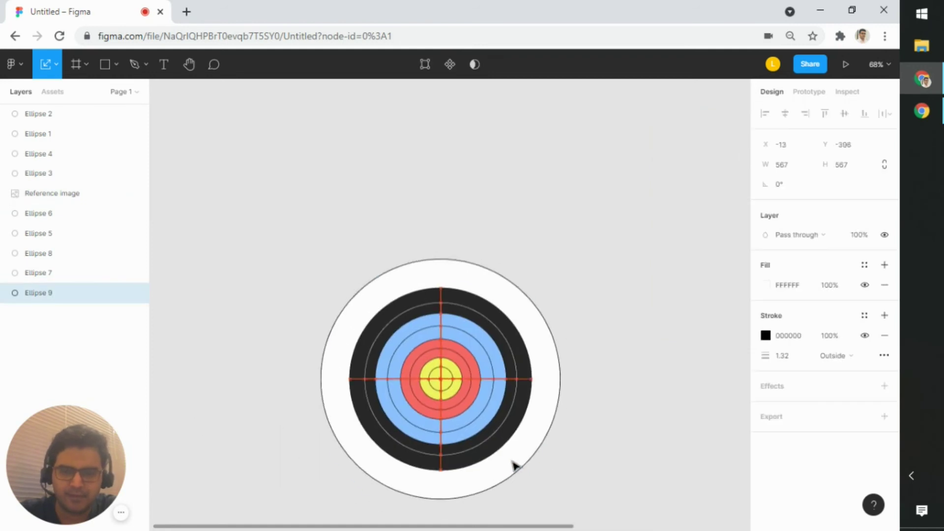
Duplicate the white circle without its fill and scale the copy to about 497 × 497, centred within the white band.
key("ctrl+c")
key("ctrl+v")
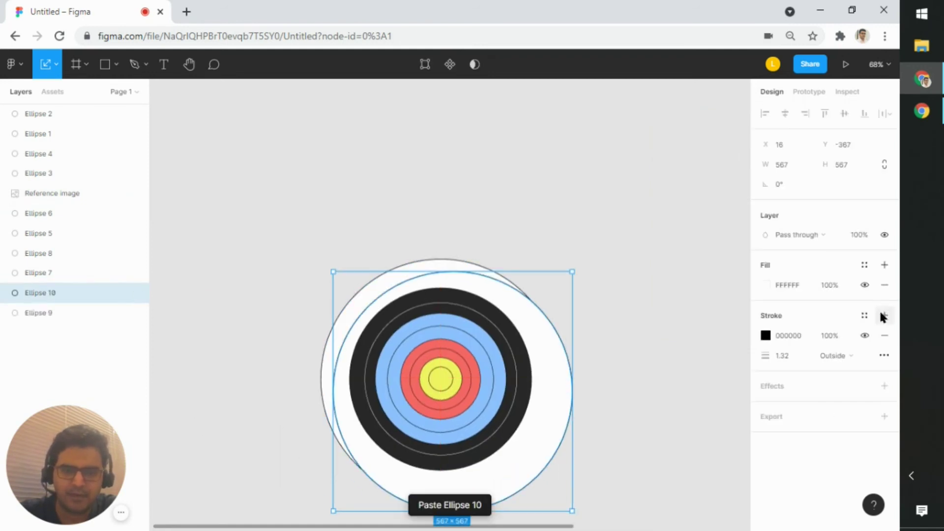
left_click(885, 285)
left_click_drag(561, 497, 543, 481)
left_click(578, 477)
scroll(645, 449, "down", 2)
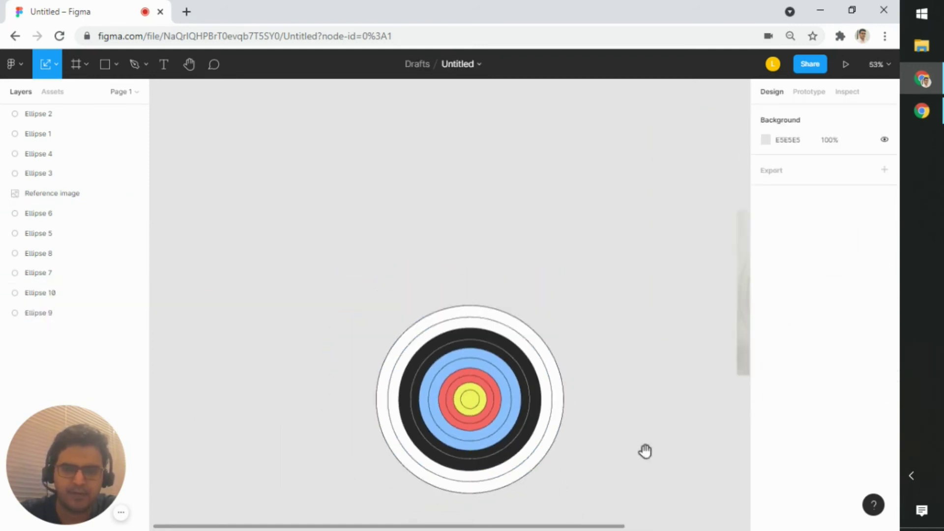
Move the reference image back beside the target at about X 615, Y -377.
scroll(531, 327, "right", 5)
left_click_drag(616, 290, 480, 390)
scroll(477, 467, "up", 5)
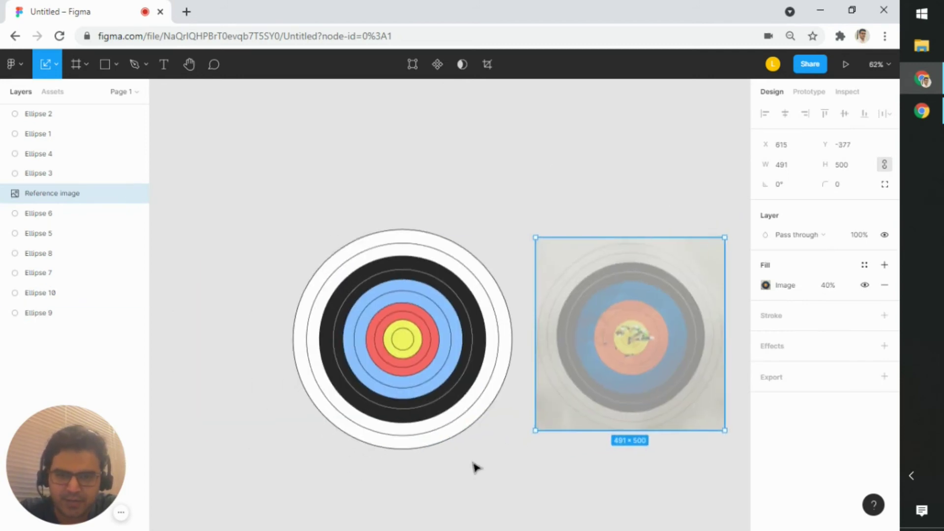
Adjust the stroke weight of the outer white circle and of the outline within the white band.
left_click(455, 437)
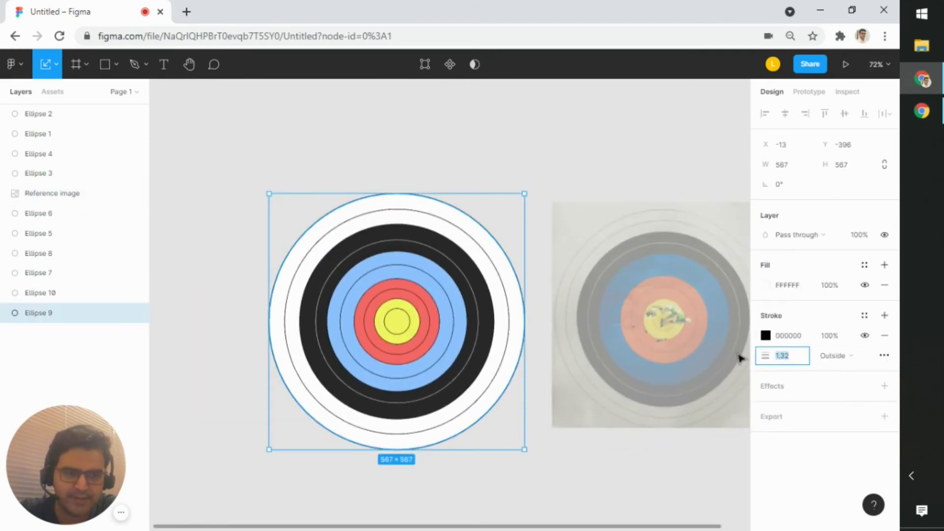
left_click(457, 422)
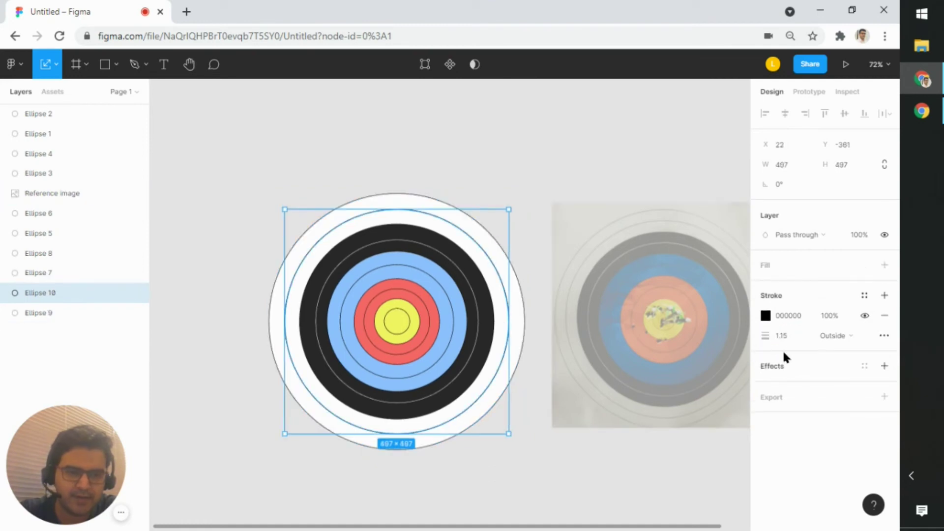
left_click(688, 475)
scroll(686, 477, "down", 2)
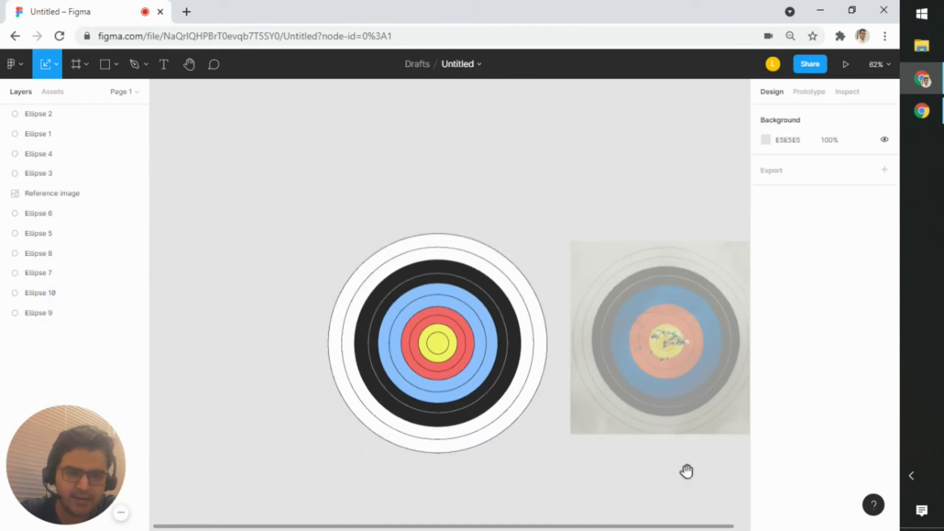
Compare the rings of the redrawn target with the reference image beside it.
left_click_drag(685, 467, 584, 449)
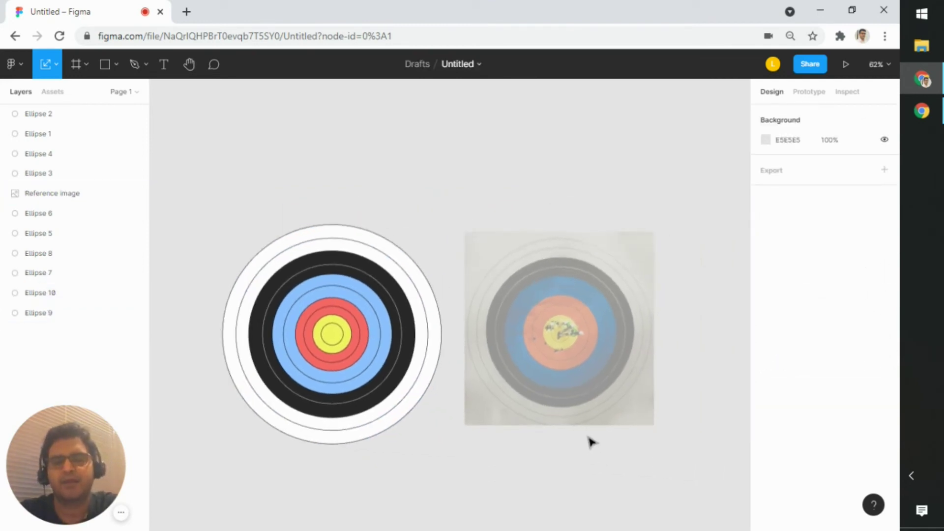
scroll(492, 451, "up", 3)
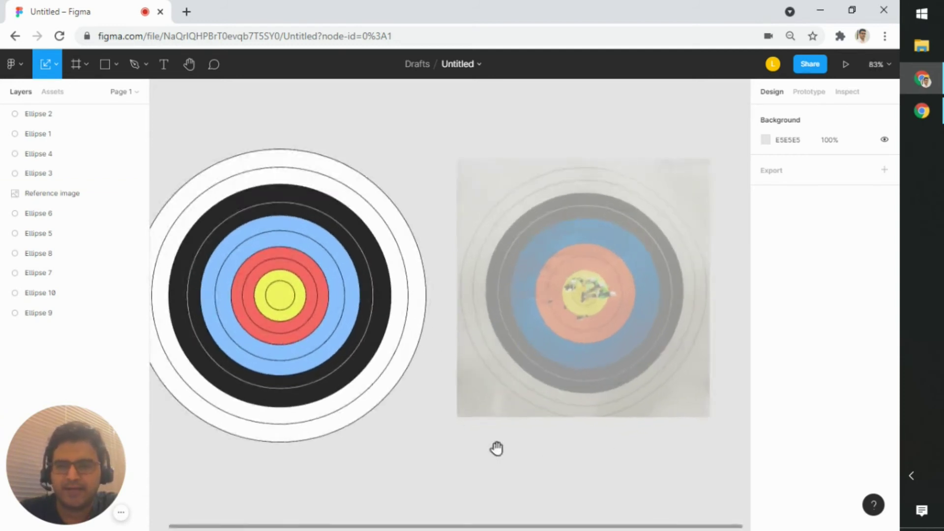
left_click_drag(497, 448, 561, 450)
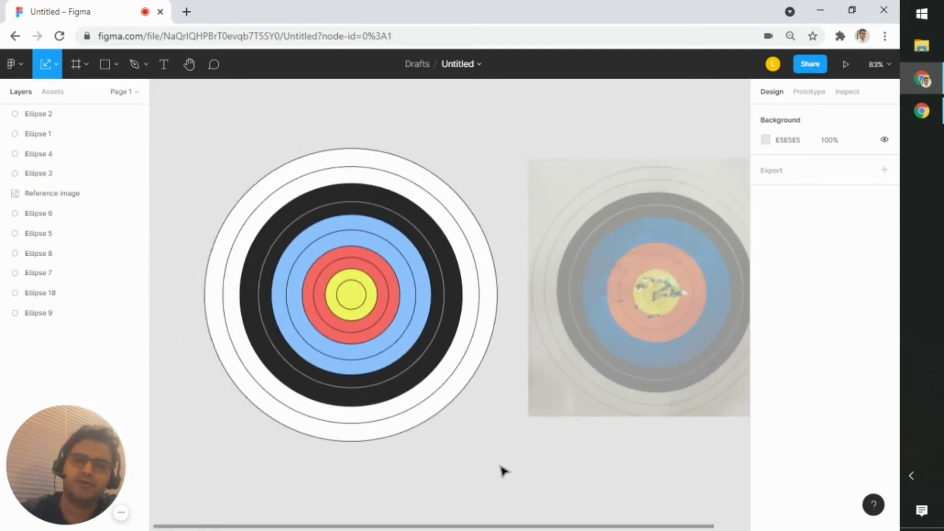
left_click_drag(681, 383, 687, 373)
left_click(536, 484)
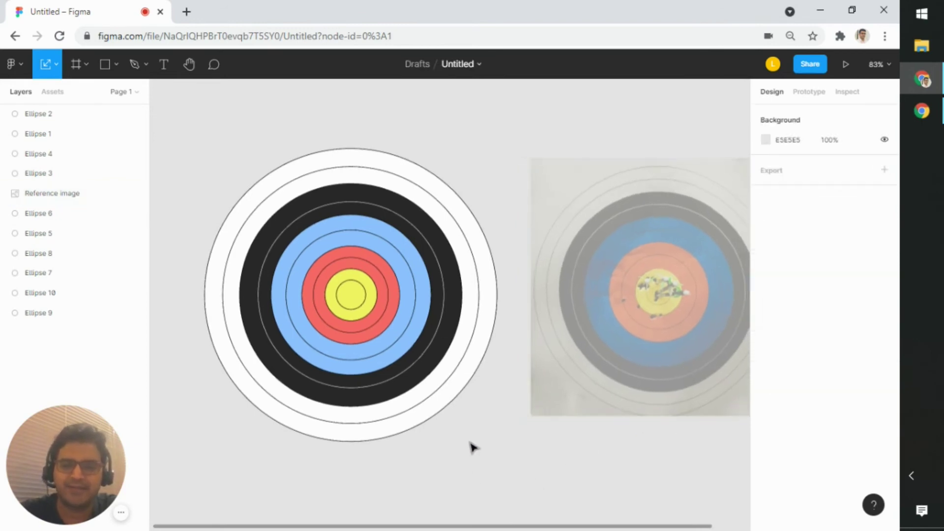
scroll(352, 344, "up", 2)
scroll(351, 343, "up", 2)
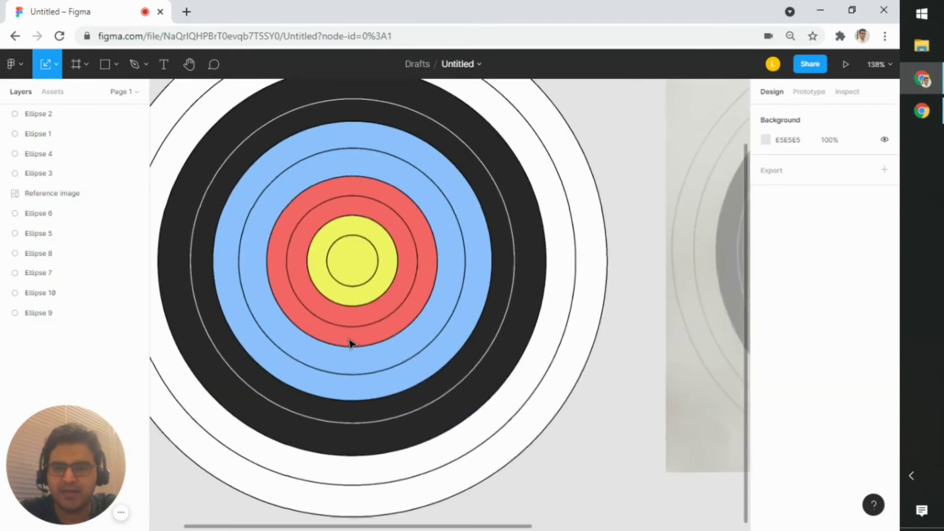
scroll(349, 342, "down", 3)
Set the reference image's fill opacity to 100%.
left_click(638, 335)
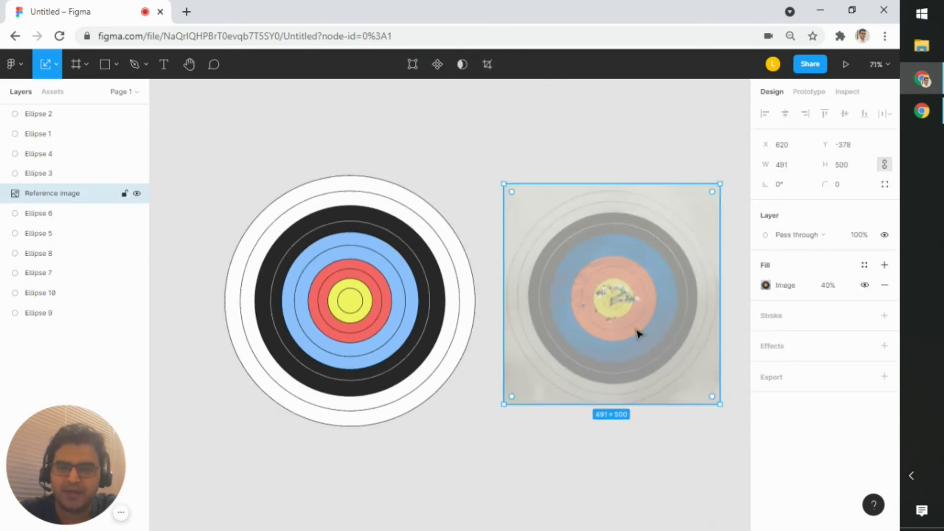
left_click(830, 284)
type("100")
key("Return")
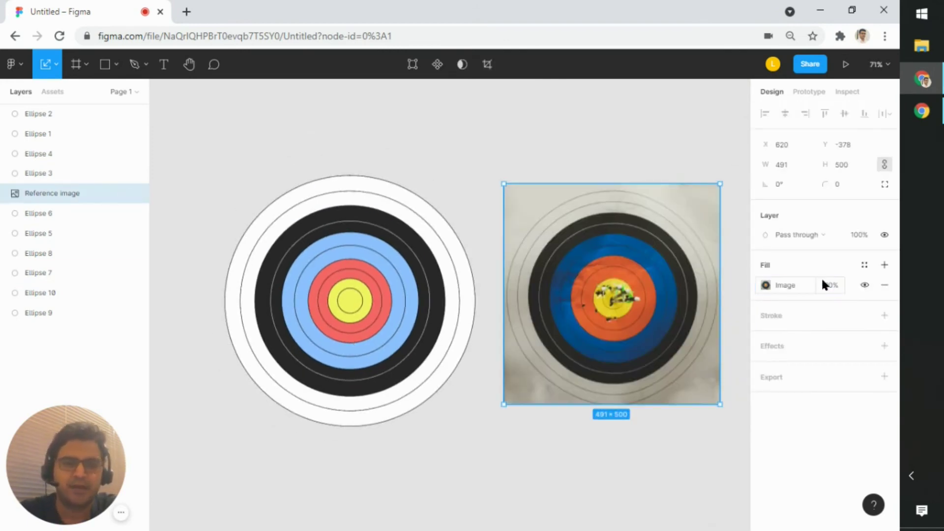
left_click(497, 211)
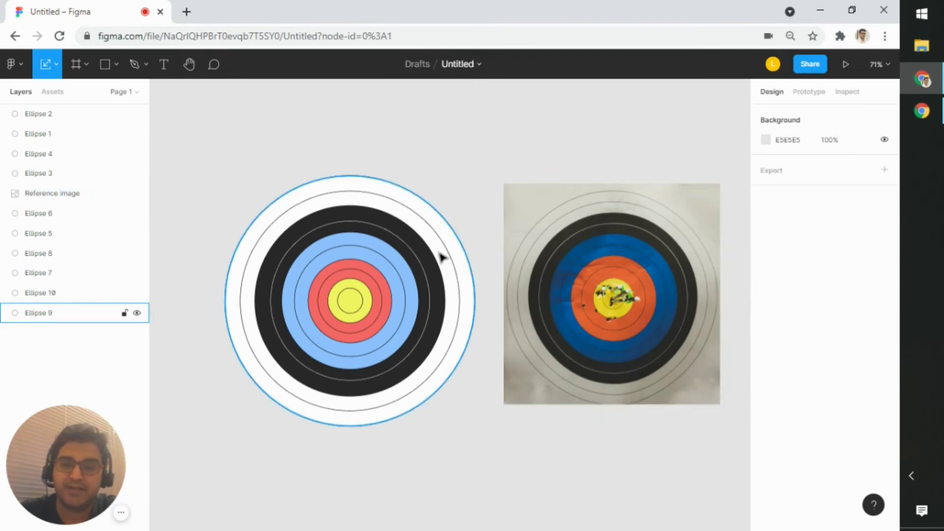
Recolour the outer red circle to D45930 by sampling the orange ring of the reference image.
left_click(383, 287)
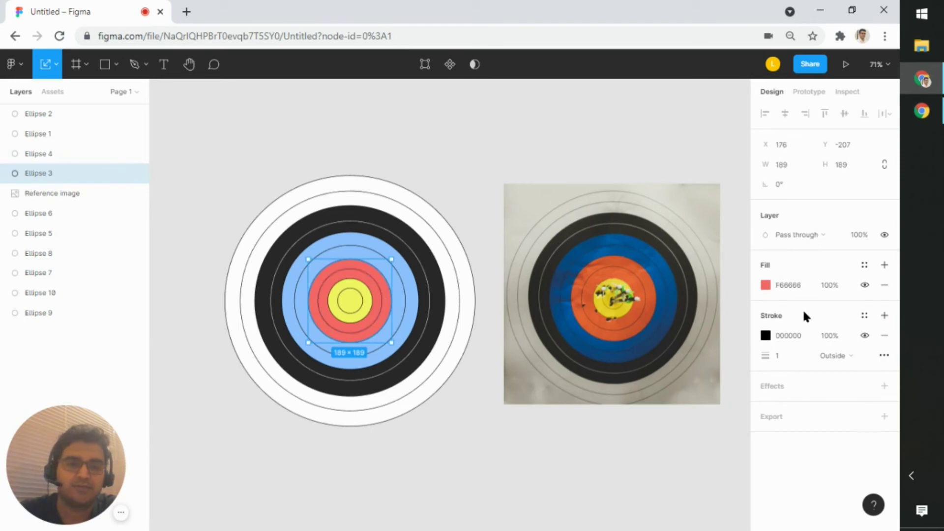
left_click(768, 290)
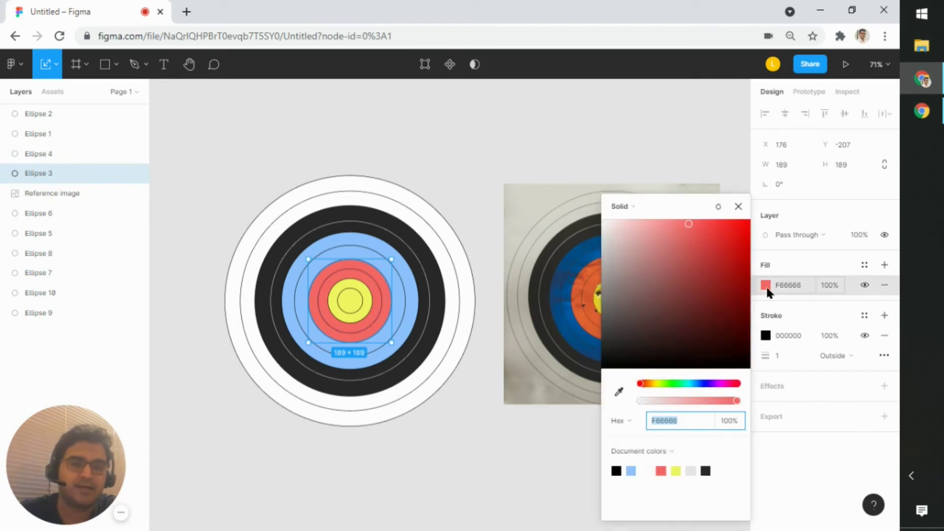
left_click(619, 392)
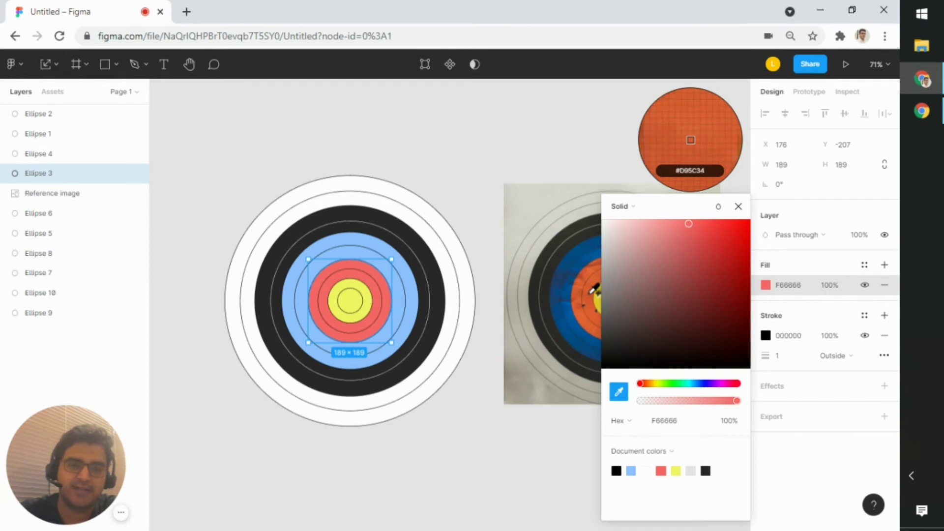
left_click(594, 293)
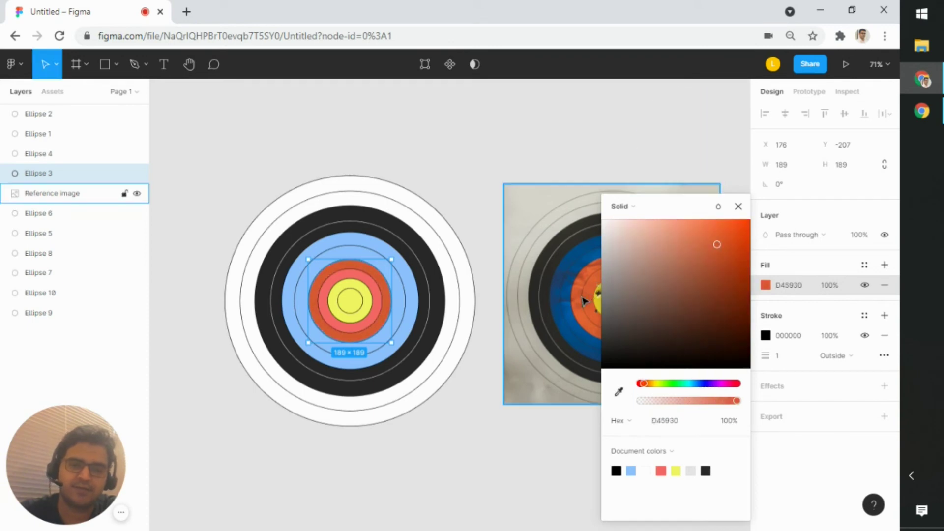
Recolour the inner red circle to D2562E by sampling the orange ring of the reference image.
left_click(362, 276)
left_click(778, 286)
left_click(766, 285)
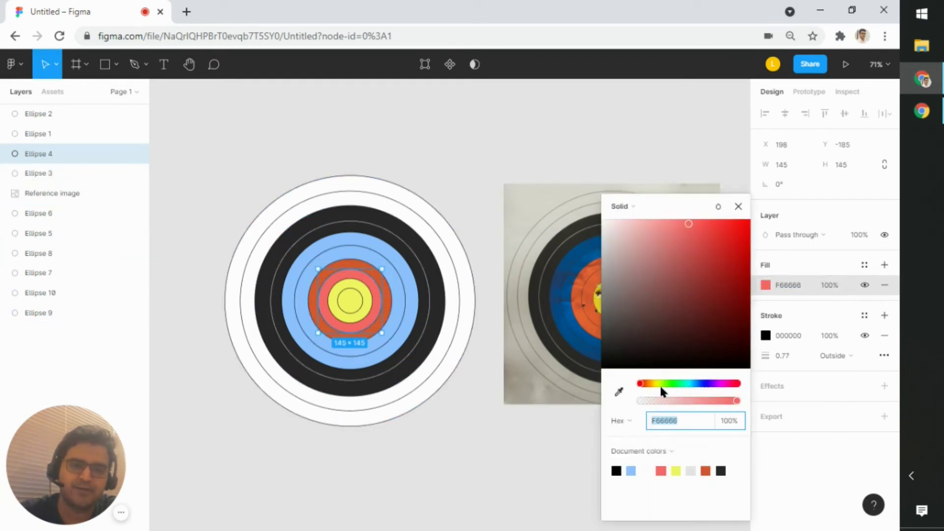
left_click(619, 392)
left_click(592, 301)
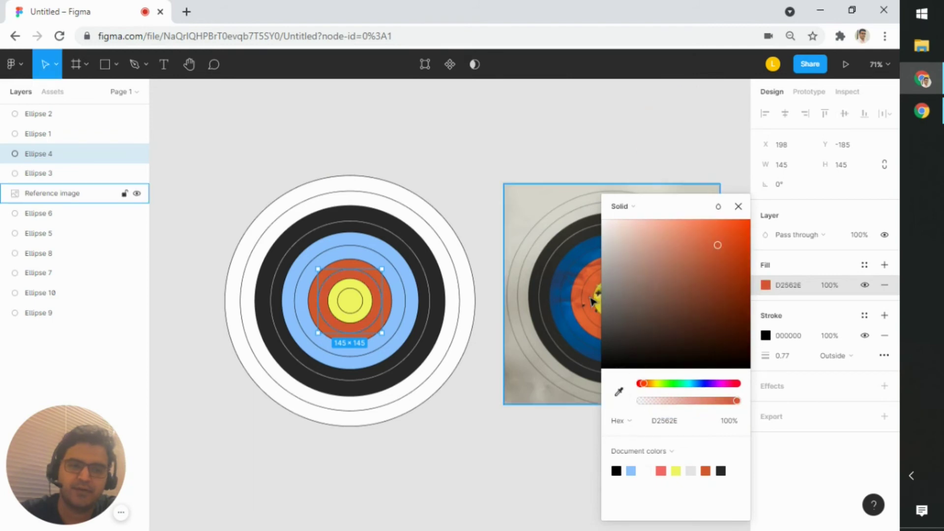
left_click(738, 207)
left_click(453, 438)
scroll(449, 420, "down", 2)
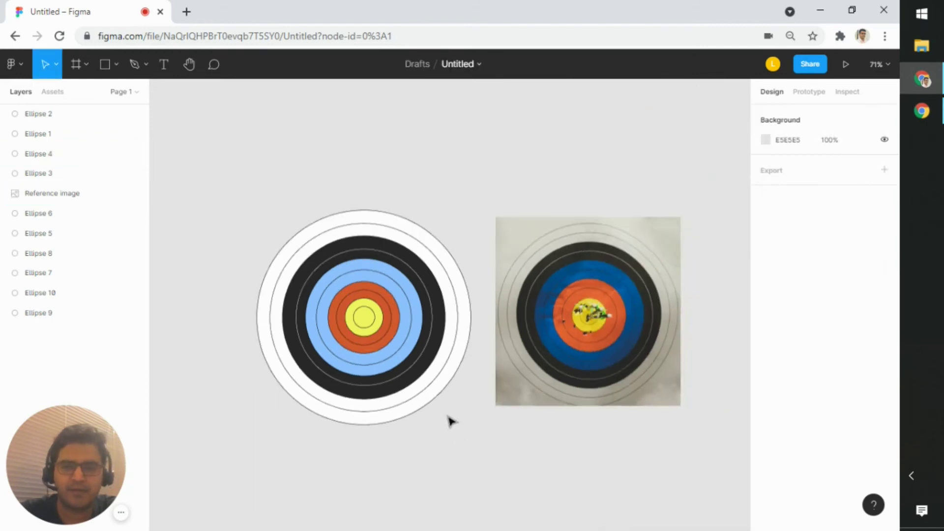
left_click_drag(454, 453, 434, 442)
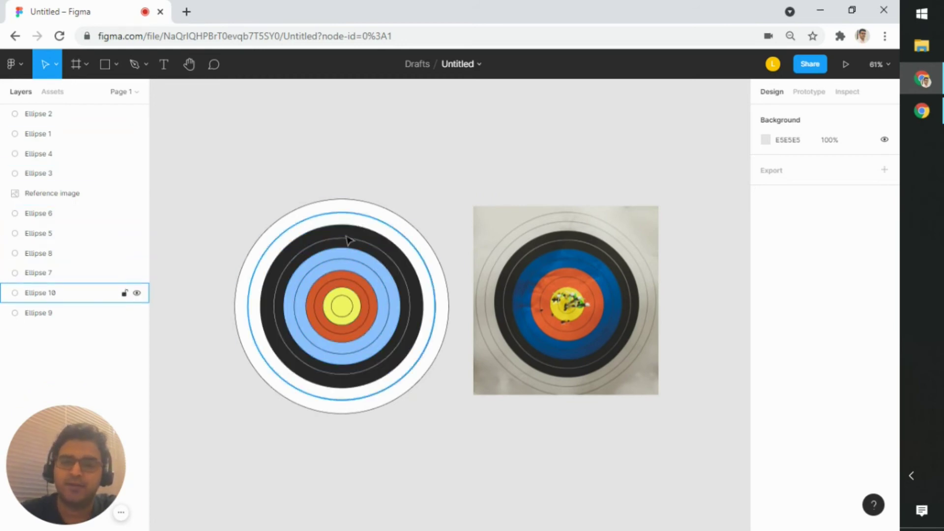
Move the reference image away from the target to X 1030, Y -896 and place its layer below all the ellipses.
left_click_drag(593, 324, 789, 332)
scroll(526, 337, "down", 2)
left_click_drag(729, 287, 694, 183)
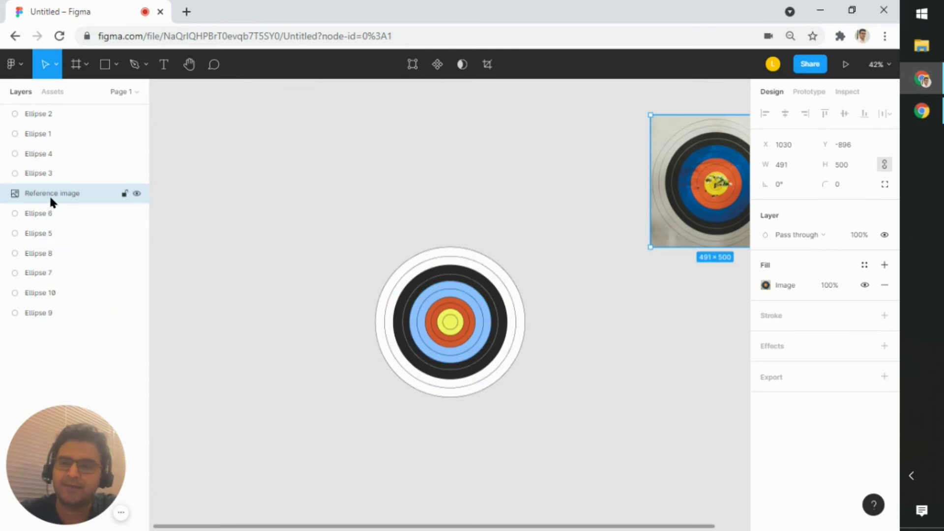
left_click_drag(51, 191, 35, 328)
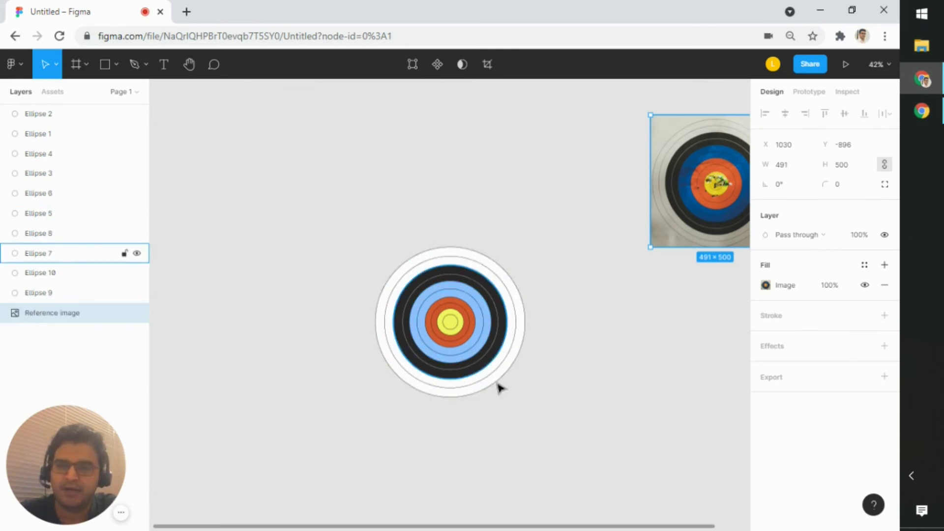
Group all the target ellipses together, leaving the reference image out of the group.
left_click(501, 405)
left_click_drag(572, 415, 349, 228)
right_click(470, 323)
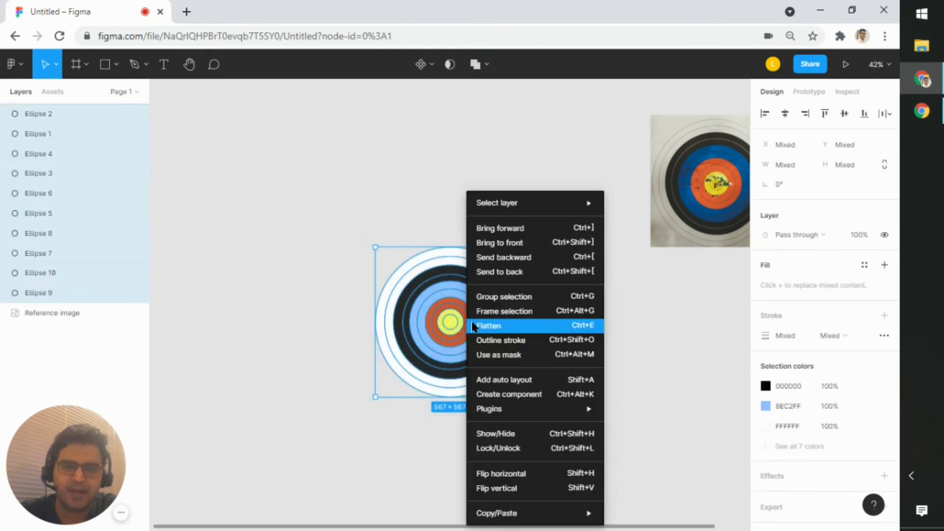
key("ctrl+g")
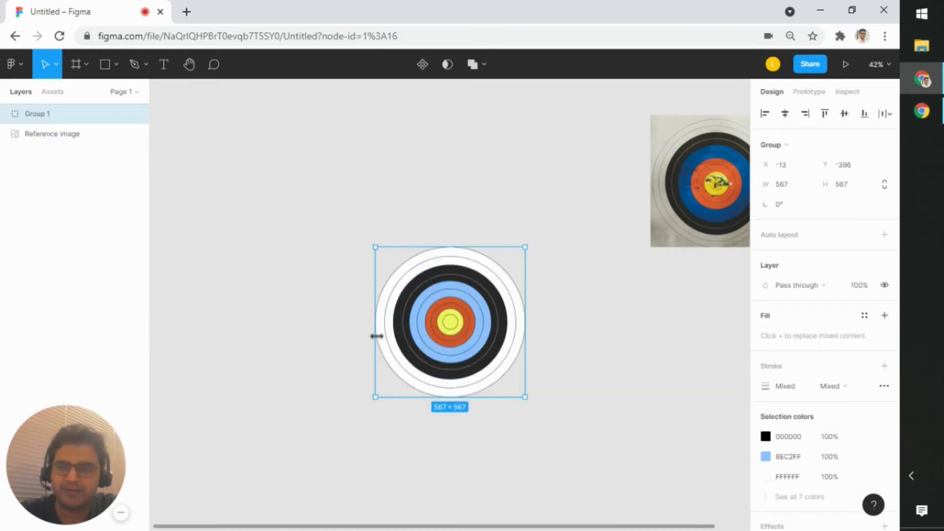
Rename the new ellipse group as Target.
double_click(42, 112)
type("Target")
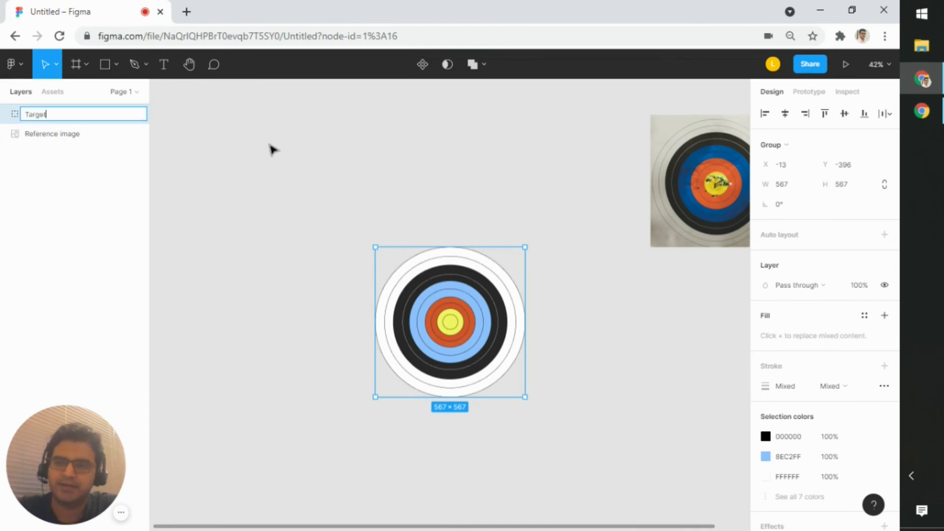
key("Return")
left_click(274, 149)
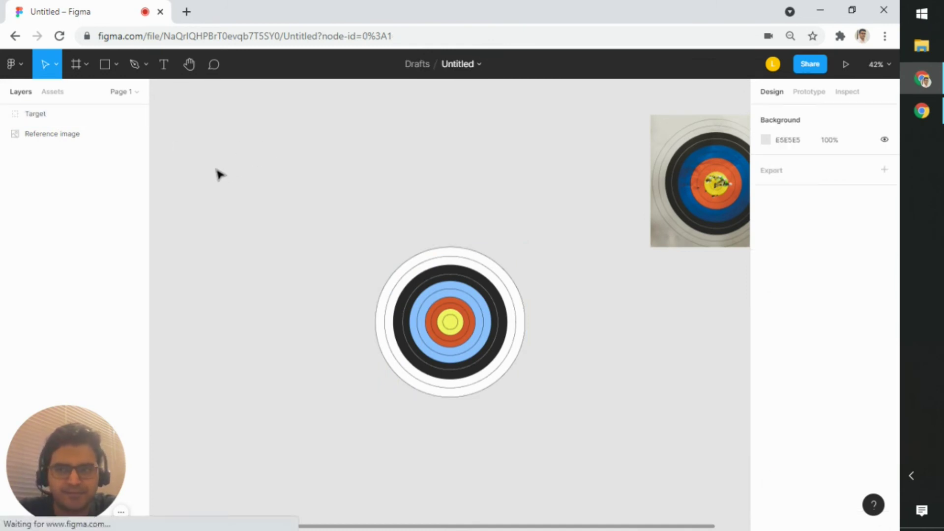
Move the reference image beside the target, to X 740, Y -392.
left_click(54, 109)
left_click(49, 131)
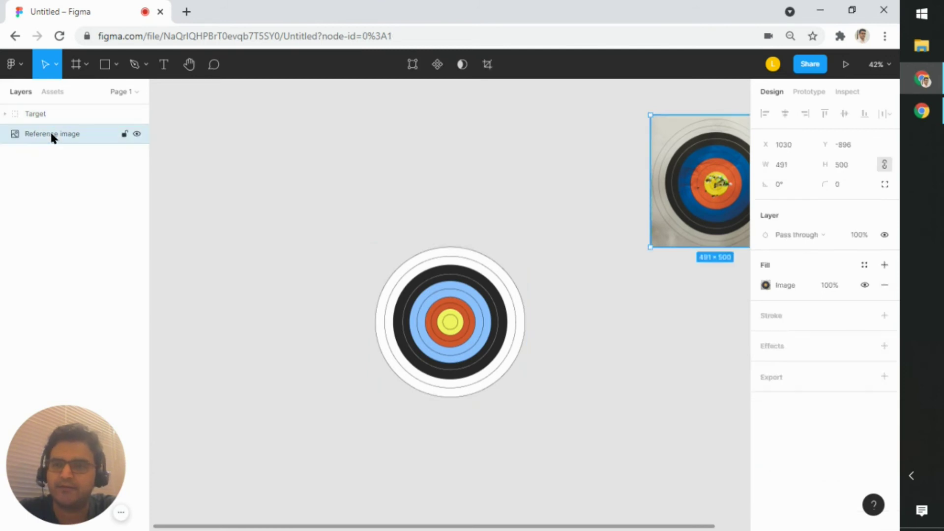
left_click(282, 191)
scroll(298, 200, "down", 3, "ctrl")
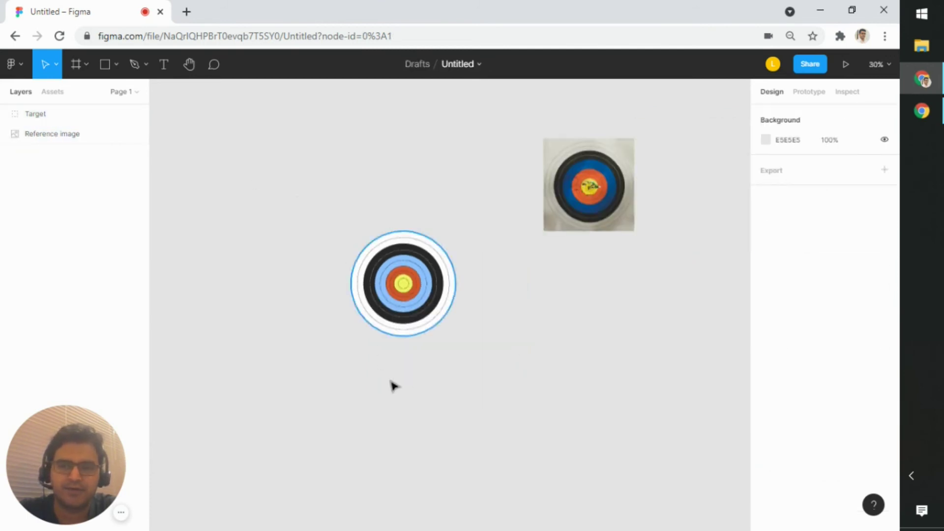
scroll(482, 275, "down", 3)
left_click(581, 126)
left_click_drag(581, 127, 544, 211)
left_click_drag(529, 264, 550, 228)
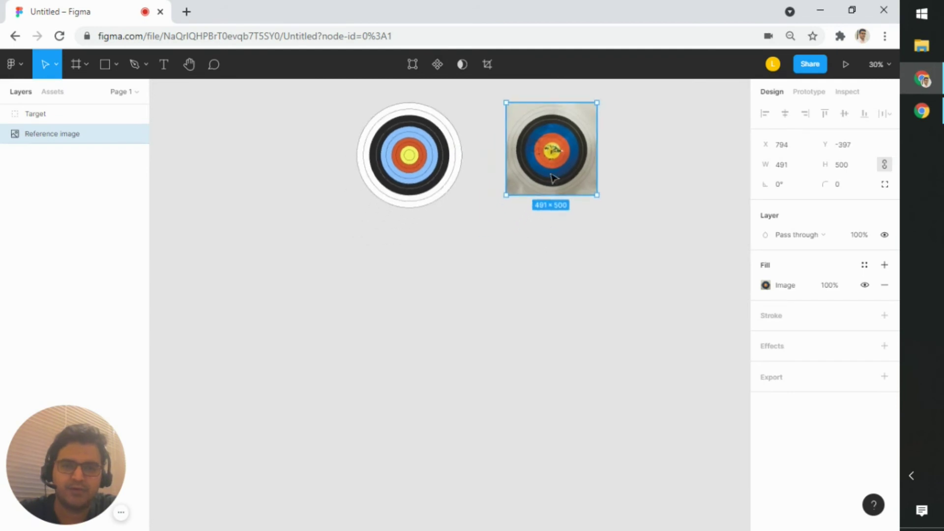
left_click_drag(555, 179, 545, 180)
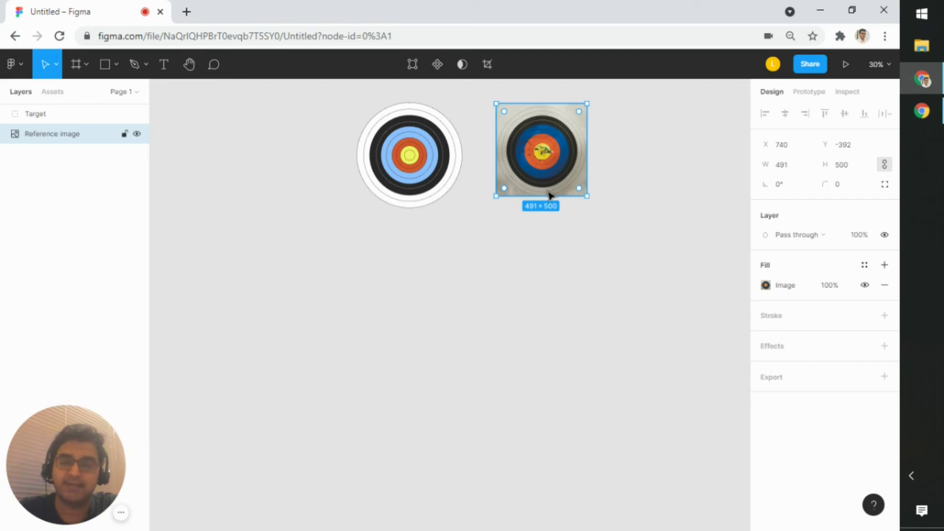
Draw a frame below the target and set its width and height to 2160 each.
left_click(86, 67)
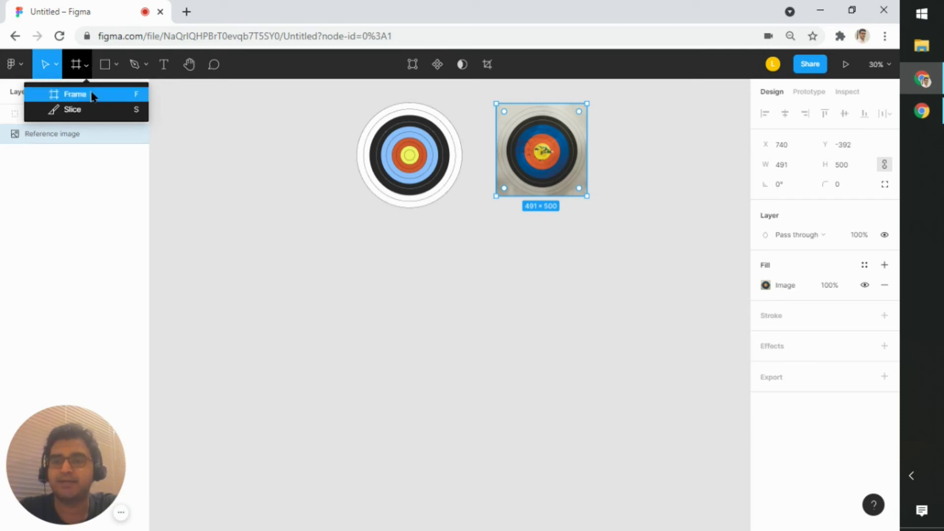
left_click(75, 94)
left_click_drag(278, 241, 483, 429)
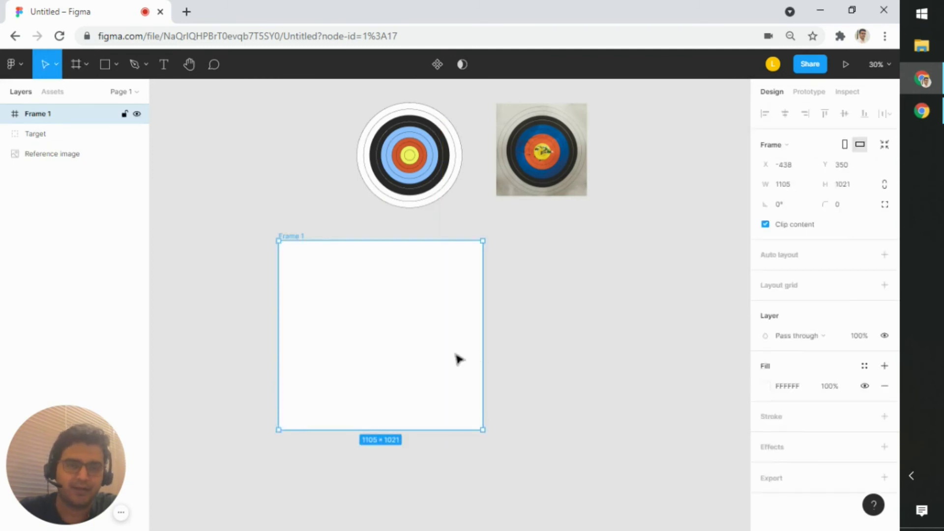
left_click(802, 186)
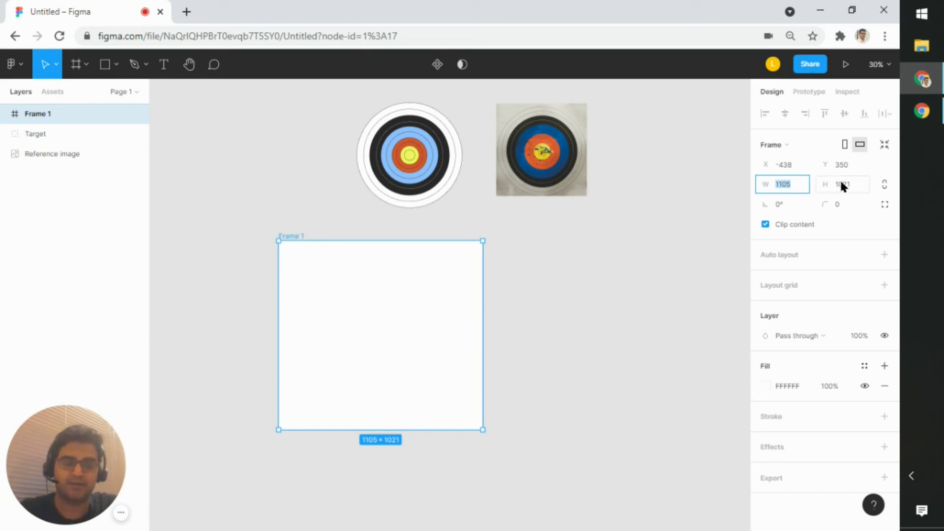
type("2160")
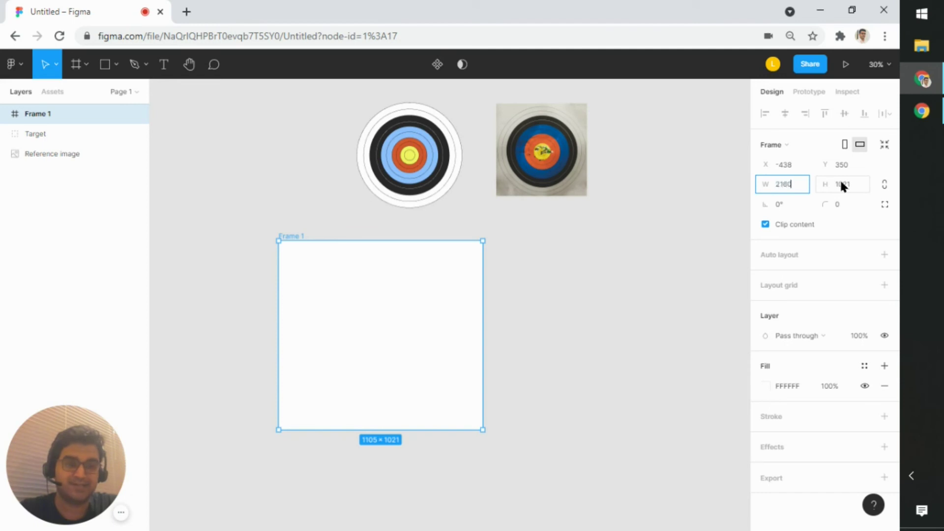
key("Tab")
type("2160")
key("Tab")
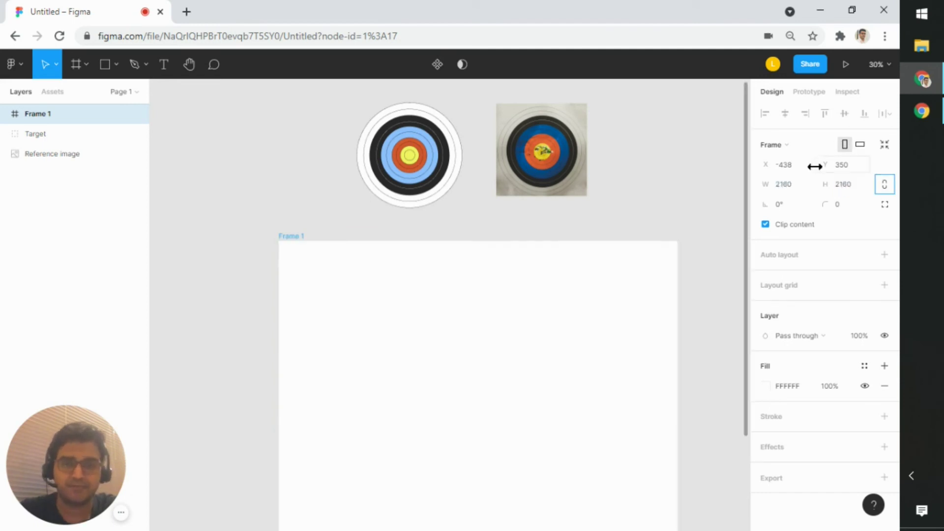
Move the reference image up and to the other side of the target, clear of the frame.
scroll(615, 283, "down", 5)
left_click_drag(674, 315, 581, 280)
key("space")
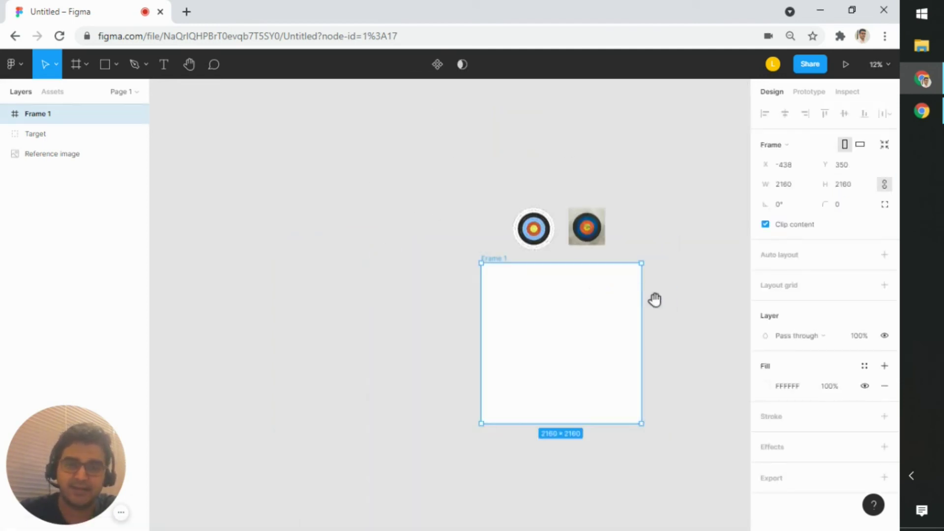
left_click_drag(654, 300, 522, 274)
left_click_drag(464, 211, 343, 146)
Move the Target group into the middle of the frame, at X 796, Y 740.
left_click(401, 229)
left_click(401, 204)
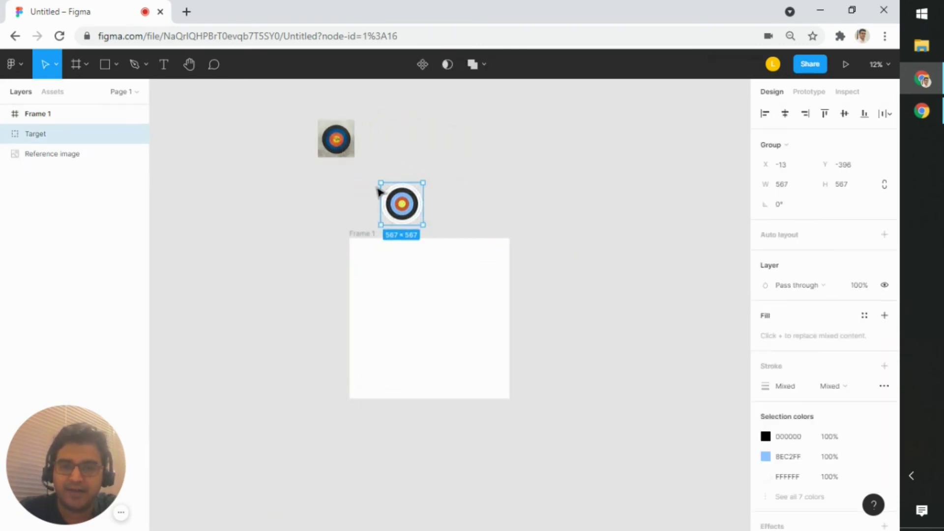
left_click_drag(404, 205, 430, 316)
scroll(452, 317, "up", 3)
scroll(452, 316, "up", 2)
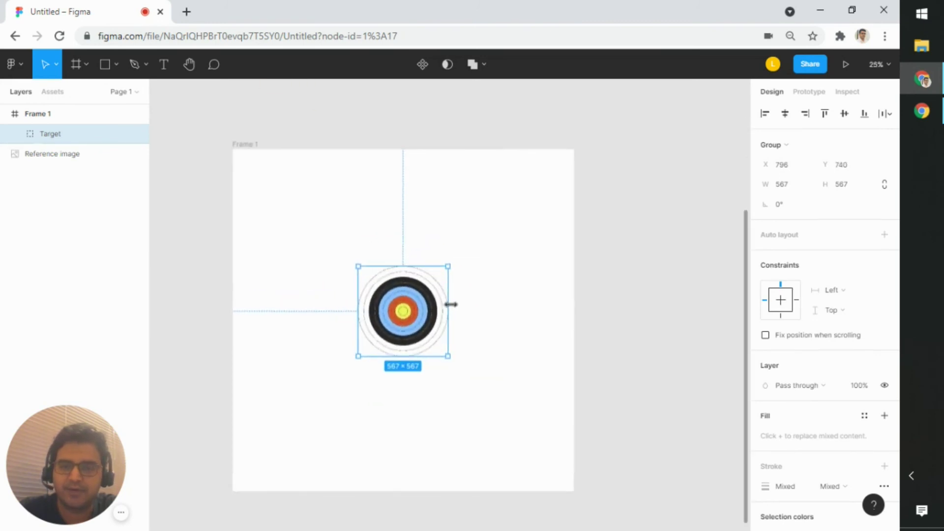
Scale the Target group proportionally to 1976 × 1976 and centre it in the frame at X 92, Y 92.
scroll(450, 315, "down", 4)
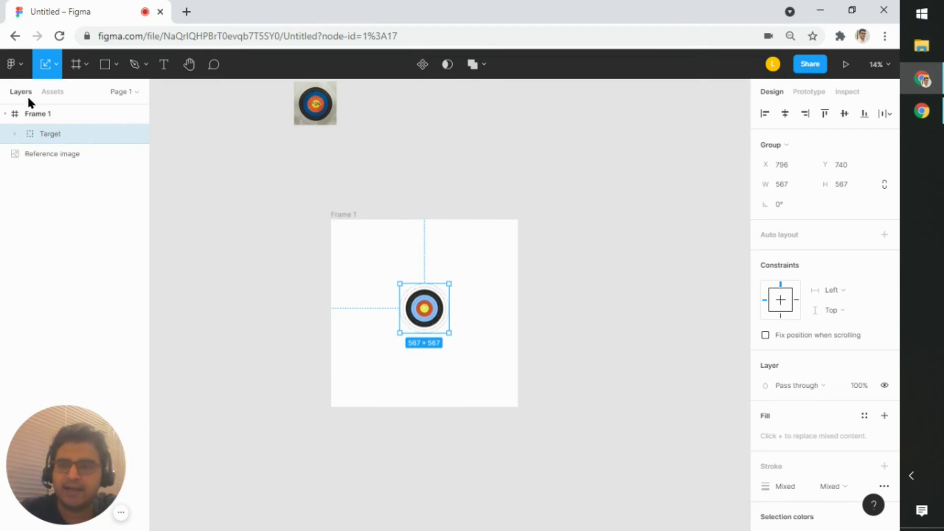
left_click_drag(398, 282, 314, 227)
left_click_drag(394, 278, 417, 304)
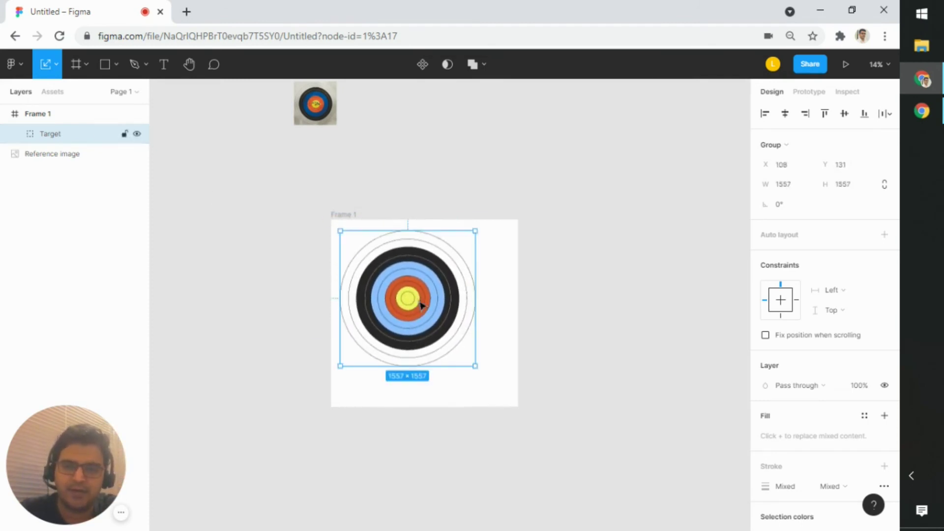
left_click_drag(481, 371, 504, 398)
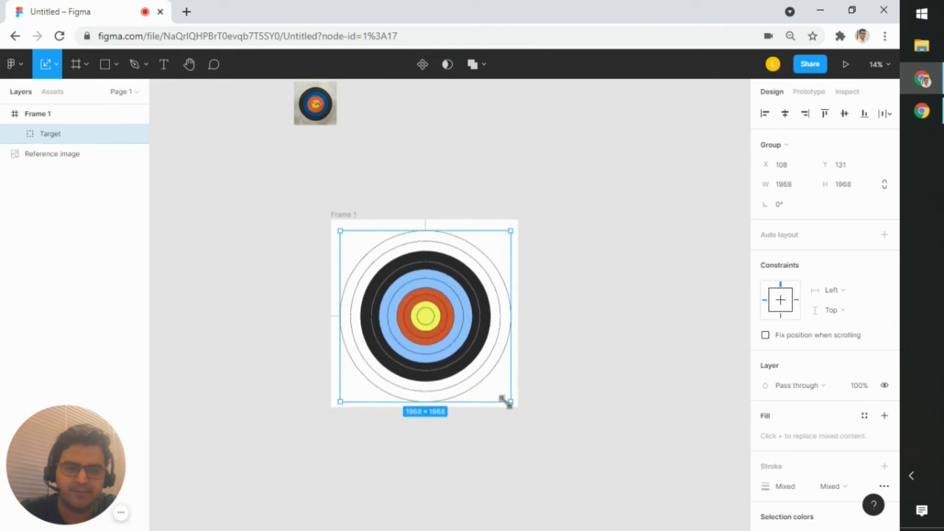
scroll(501, 389, "up", 3)
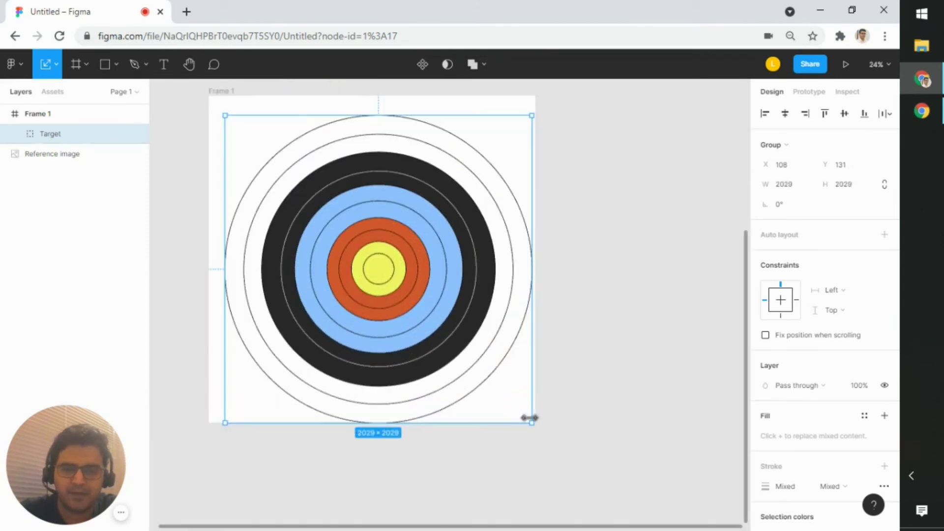
left_click_drag(531, 422, 519, 414)
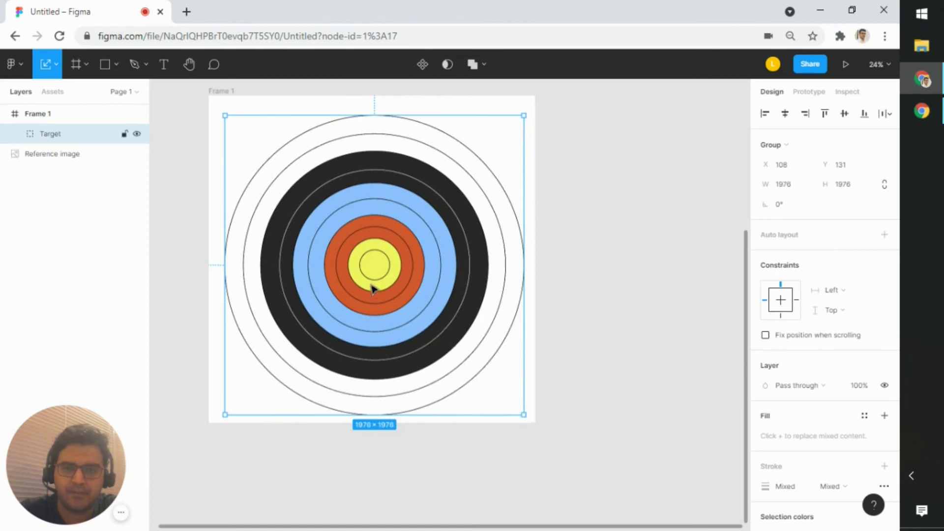
left_click_drag(382, 274, 375, 266)
left_click(592, 269)
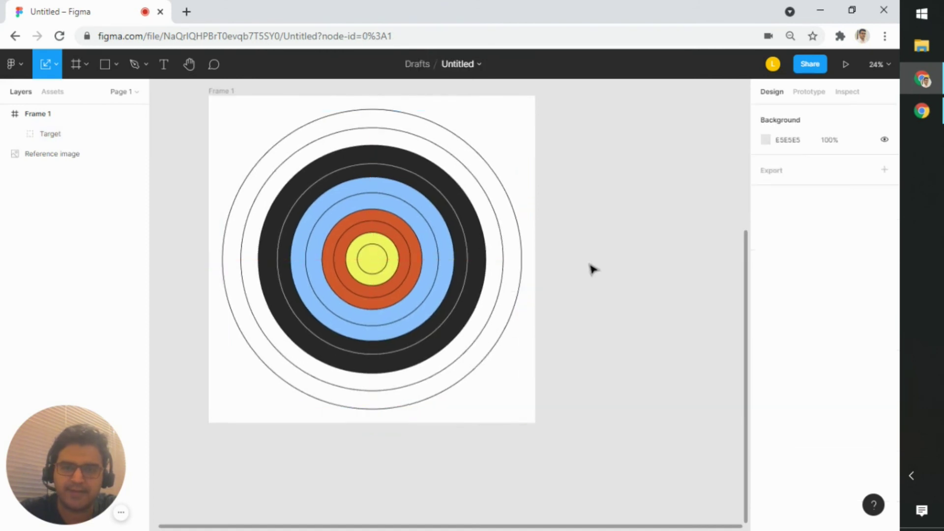
Change the frame's fill to the solid green 93DC81.
scroll(592, 269, "down", 1)
left_click_drag(595, 268, 639, 252)
scroll(639, 270, "up", 1)
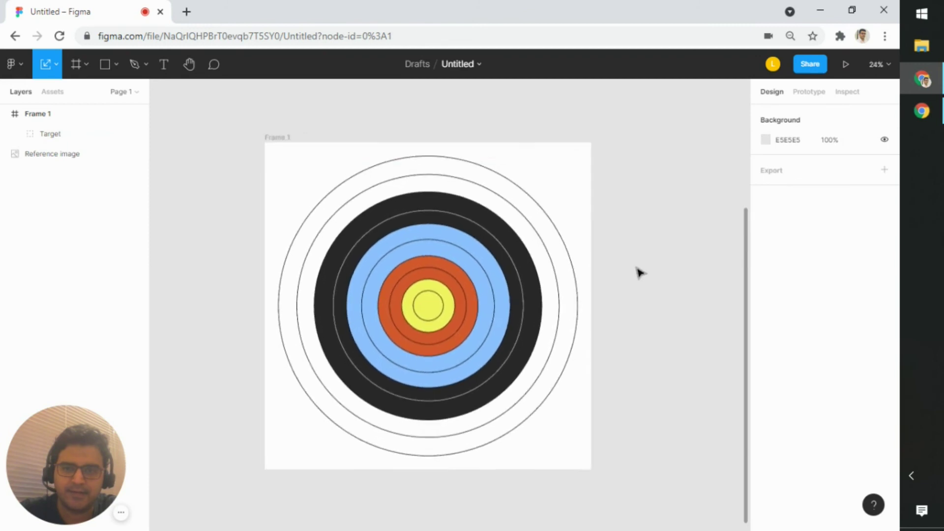
left_click(272, 143)
left_click(272, 142)
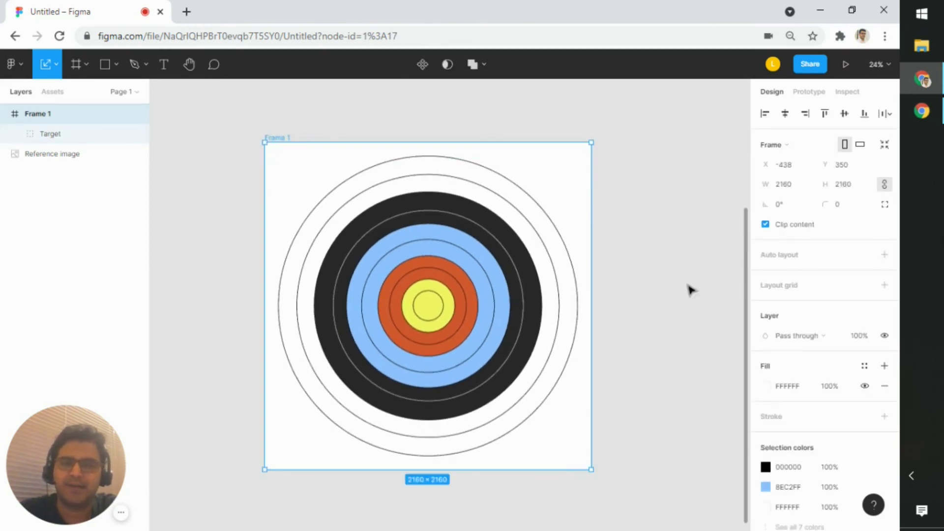
left_click(762, 385)
left_click_drag(642, 384, 672, 384)
left_click(673, 223)
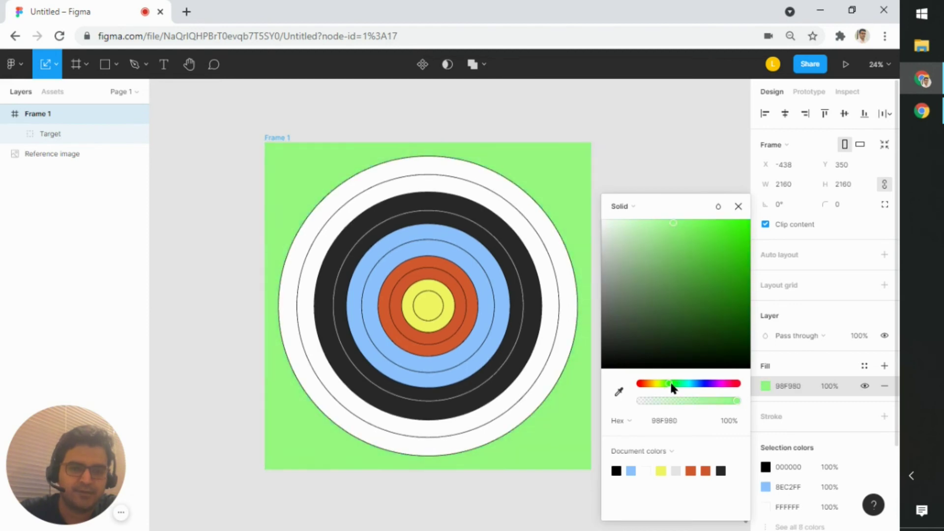
left_click_drag(672, 241, 664, 242)
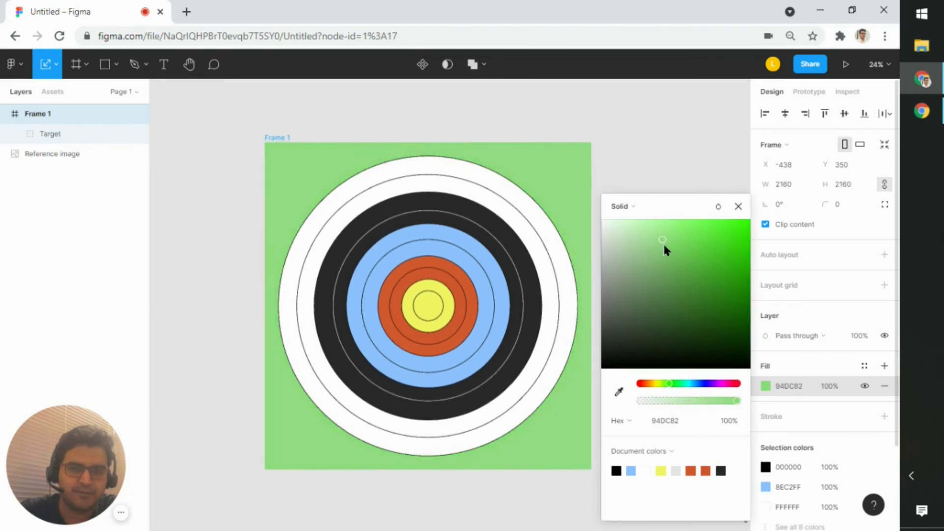
left_click(659, 196)
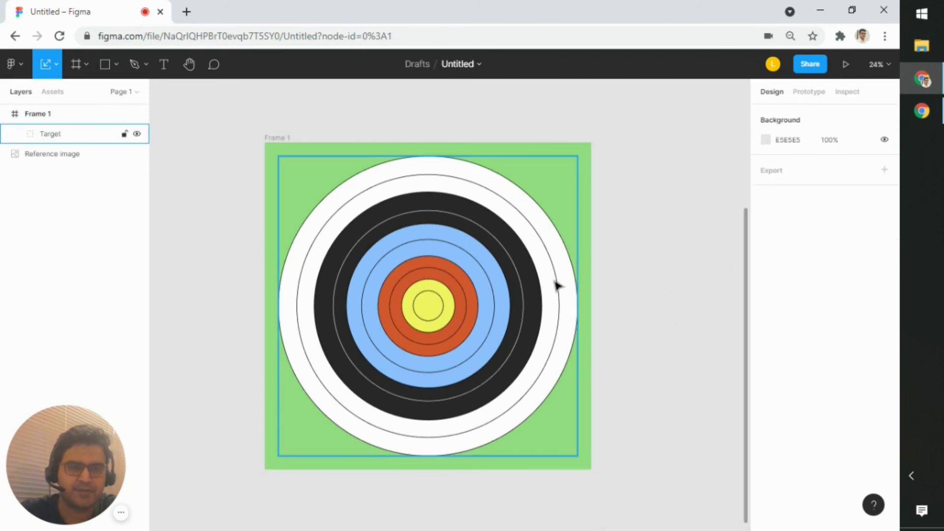
Brighten the frame's green fill to 95F57D.
left_click(285, 146)
left_click(768, 386)
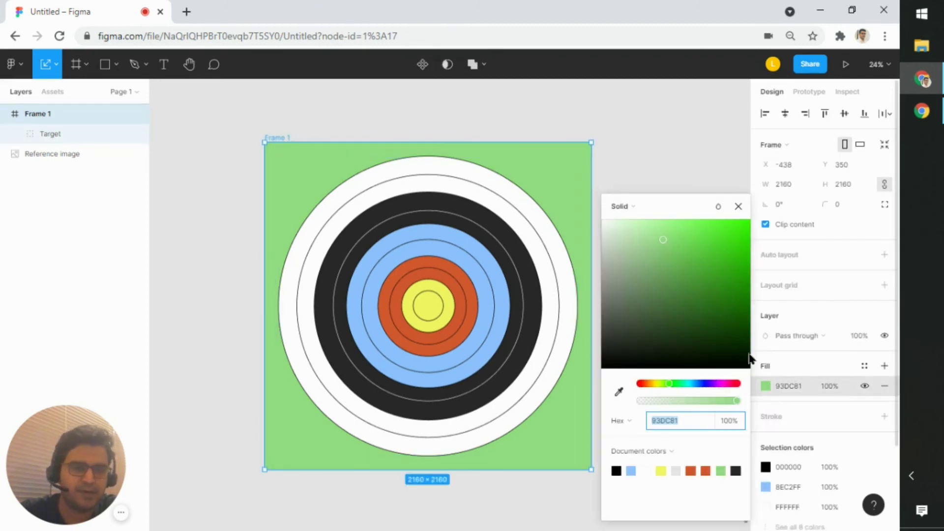
left_click_drag(667, 235, 674, 235)
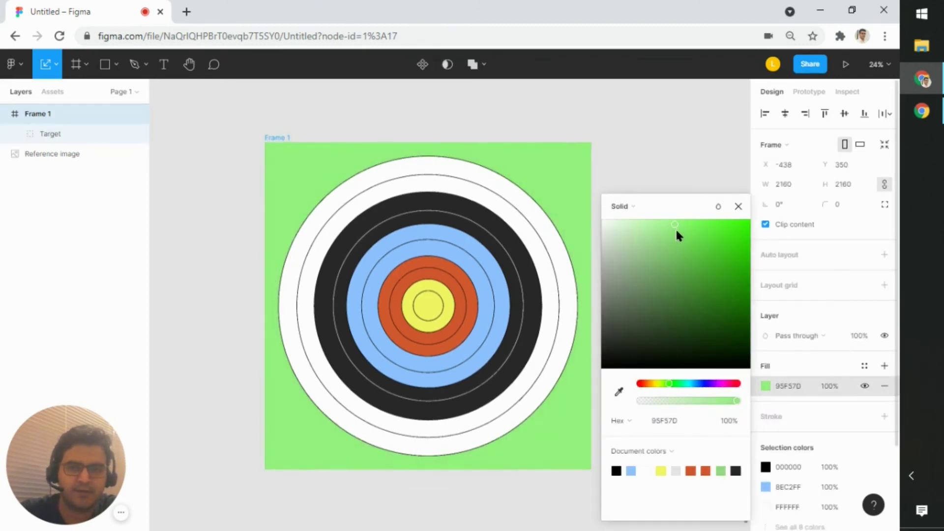
left_click(665, 178)
scroll(659, 235, "down", 2)
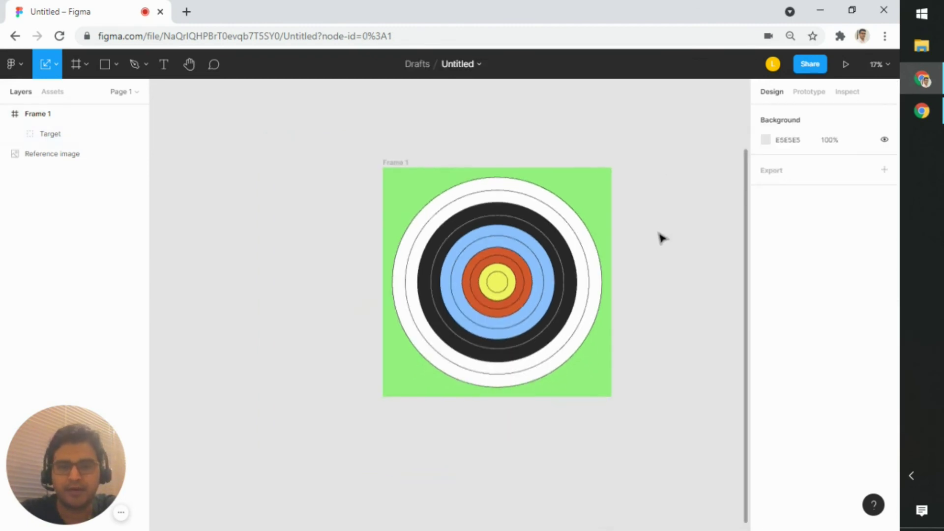
scroll(628, 276, "right", 3)
scroll(590, 339, "up", 2)
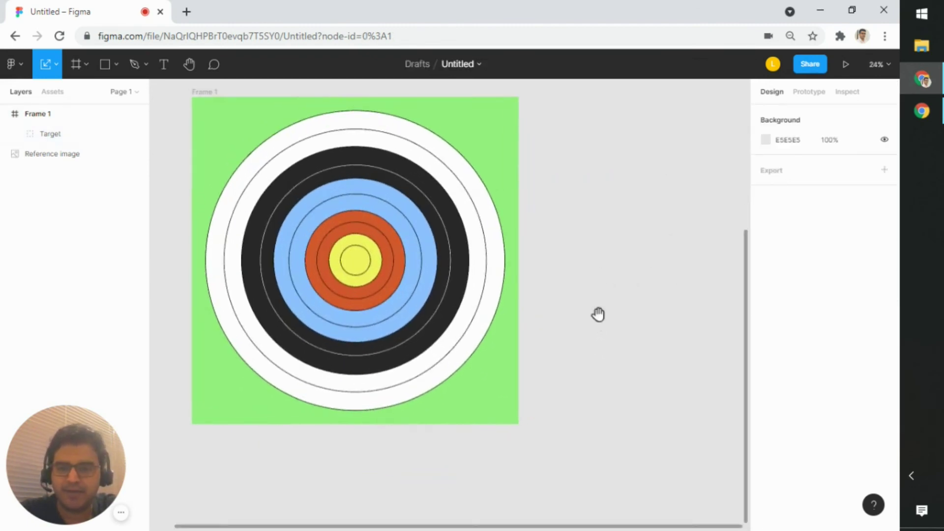
left_click_drag(598, 315, 681, 316)
left_click(539, 224)
left_click(500, 239)
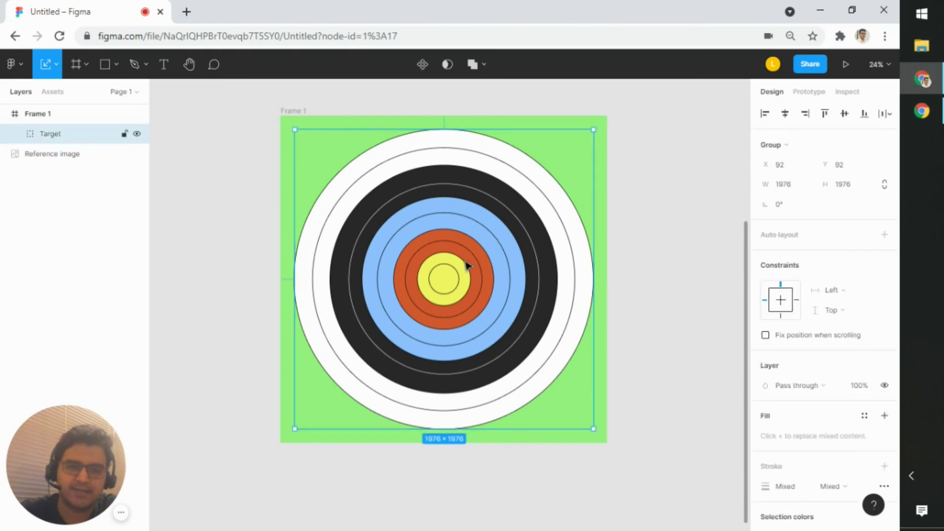
scroll(464, 263, "up", 2)
scroll(468, 253, "down", 3)
left_click(594, 251)
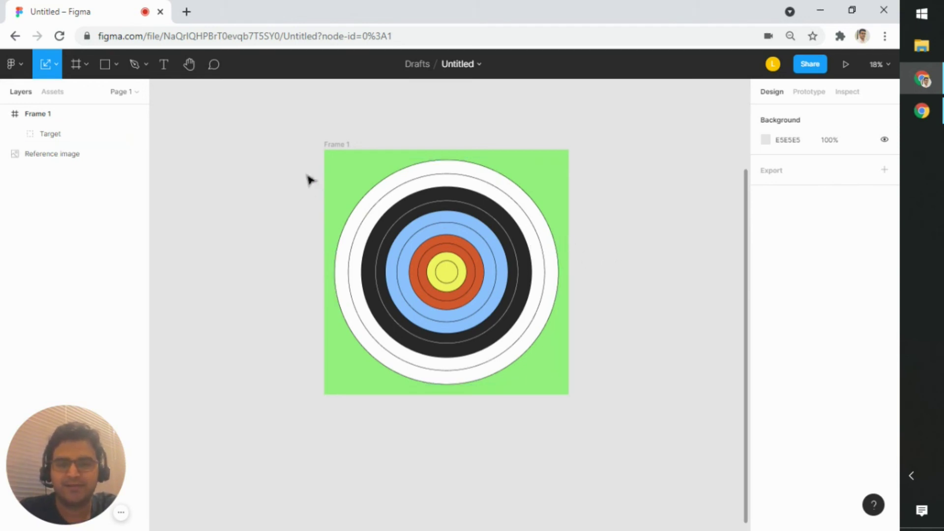
Move the Target group straight up so that it extends past the frame's upper edge.
left_click(346, 149)
left_click(620, 232)
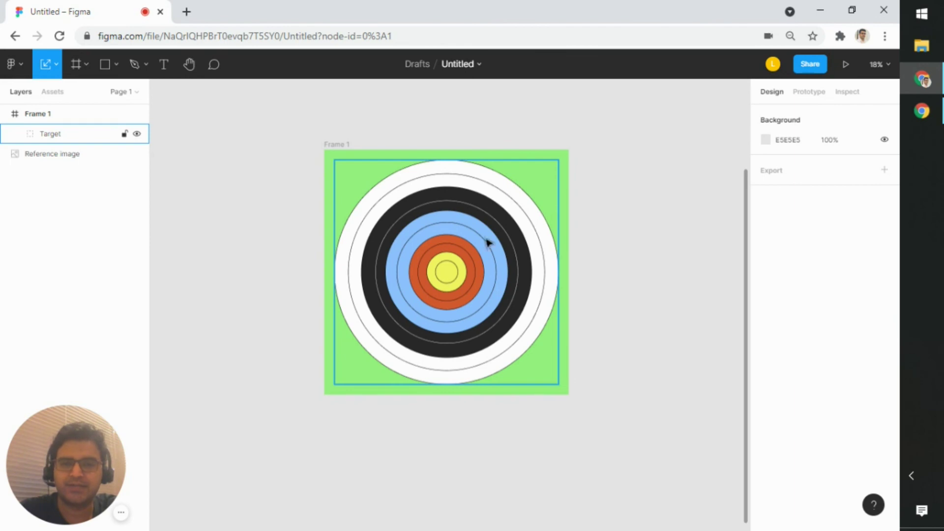
left_click_drag(464, 259, 464, 224)
left_click(603, 184)
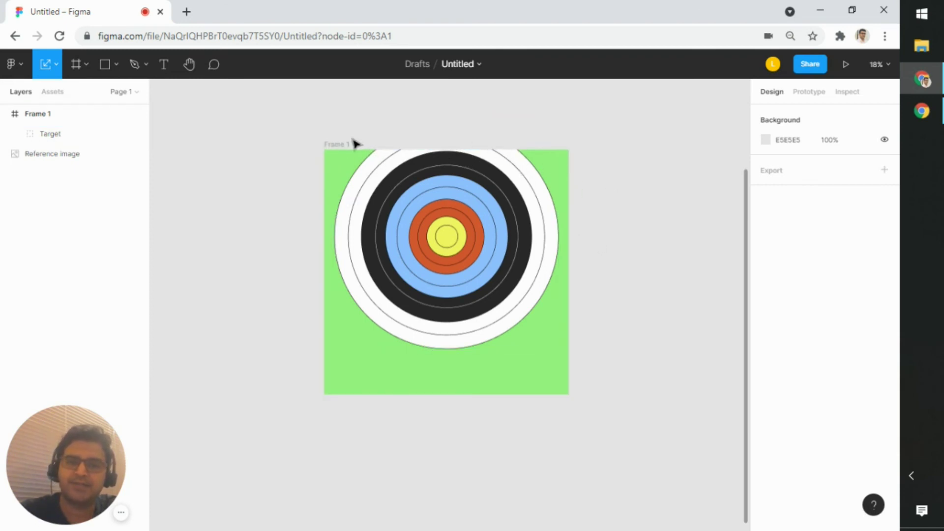
Move the Target group straight back down so that it is centred in the frame at X 92, Y 92.
left_click(338, 144)
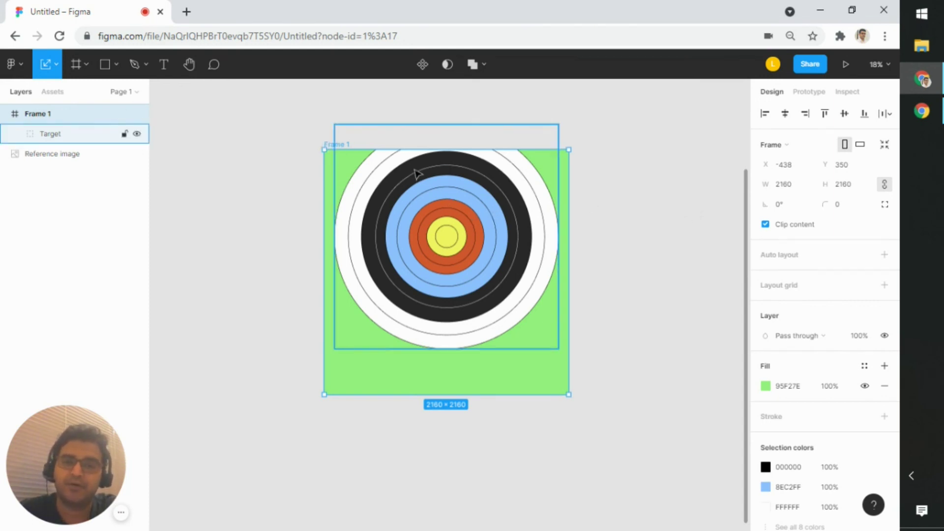
scroll(449, 253, "up", 1)
left_click(449, 257)
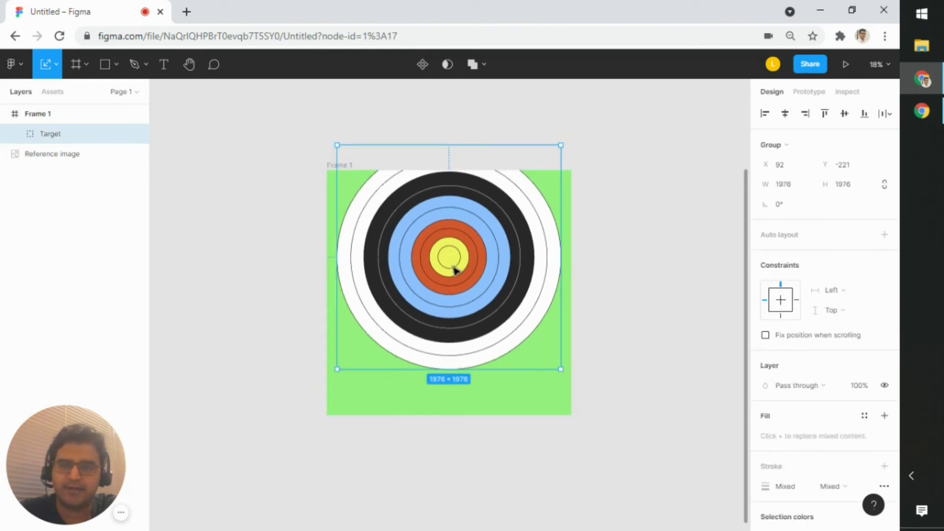
left_click_drag(453, 264, 452, 295)
left_click(574, 274)
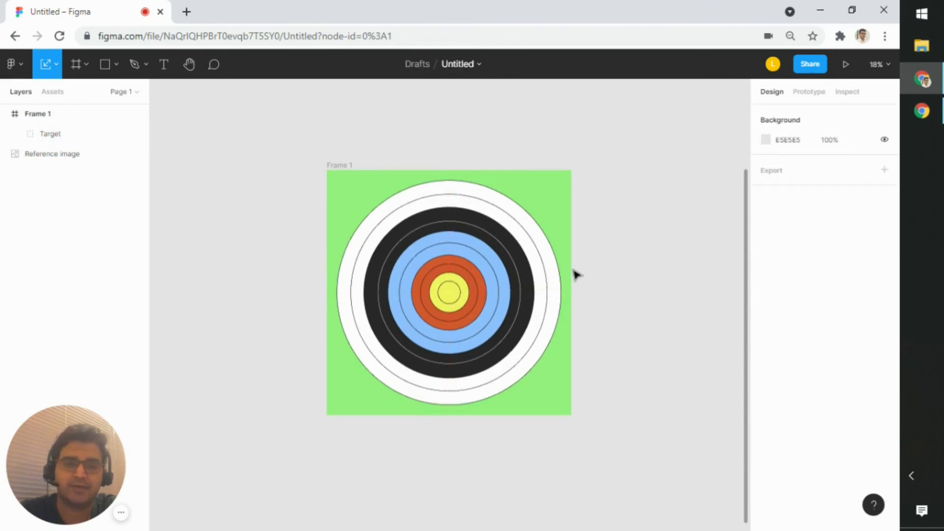
scroll(598, 260, "up", 6)
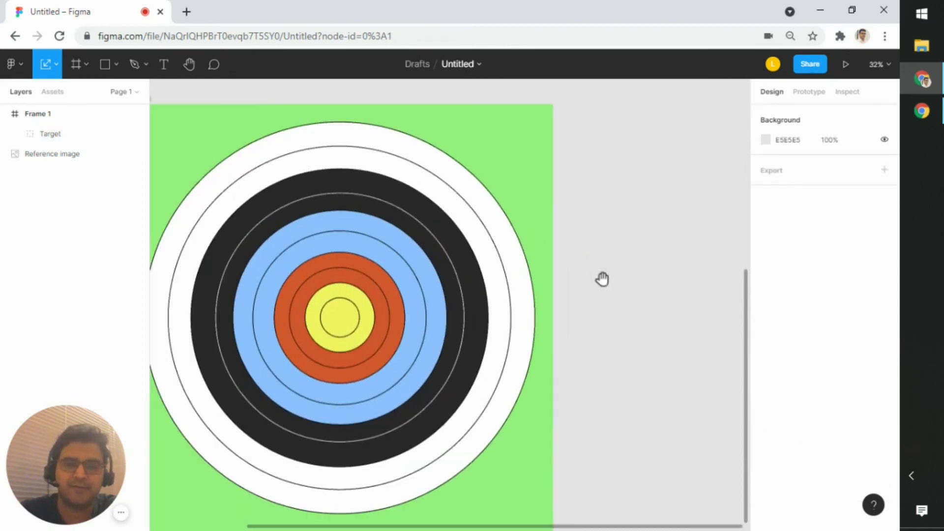
left_click_drag(601, 278, 677, 261)
scroll(679, 277, "down", 1)
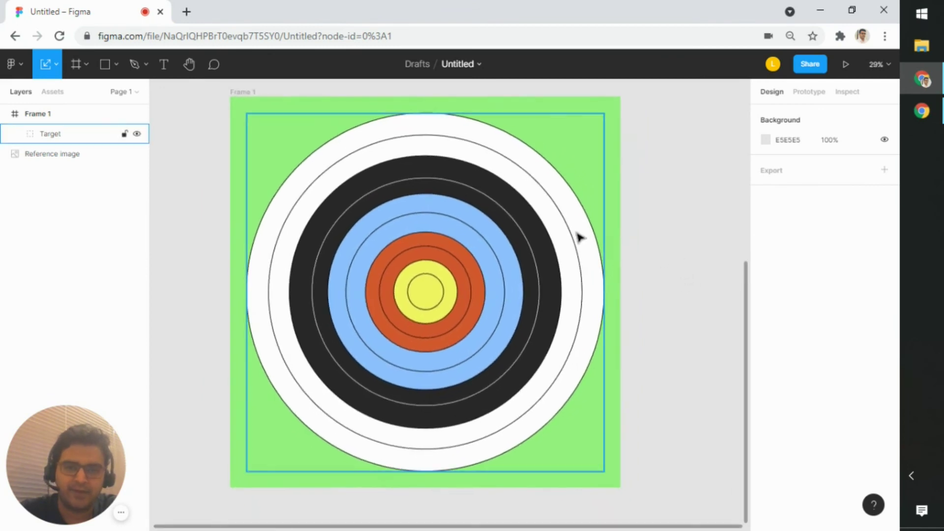
Remove both blue fills from the inner blue ring, Ellipse 6, inside the Target group.
left_click(476, 224)
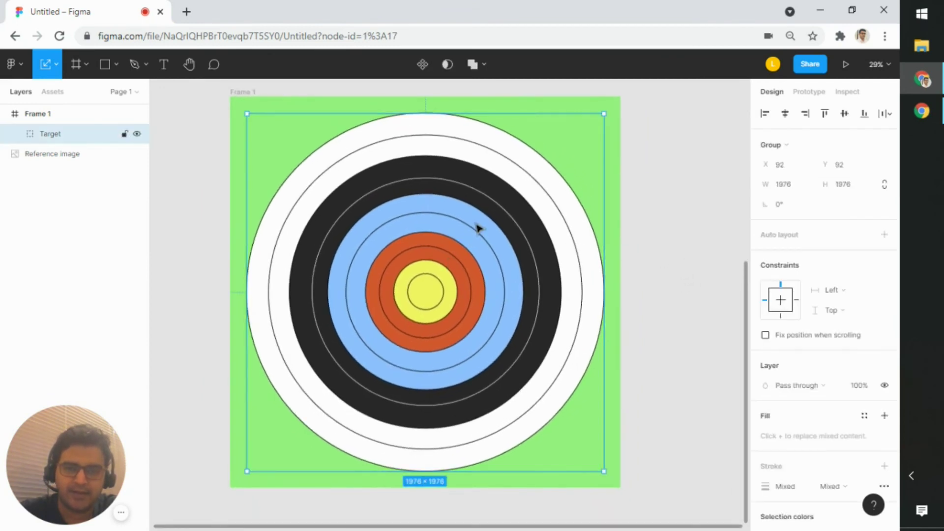
left_click(15, 134)
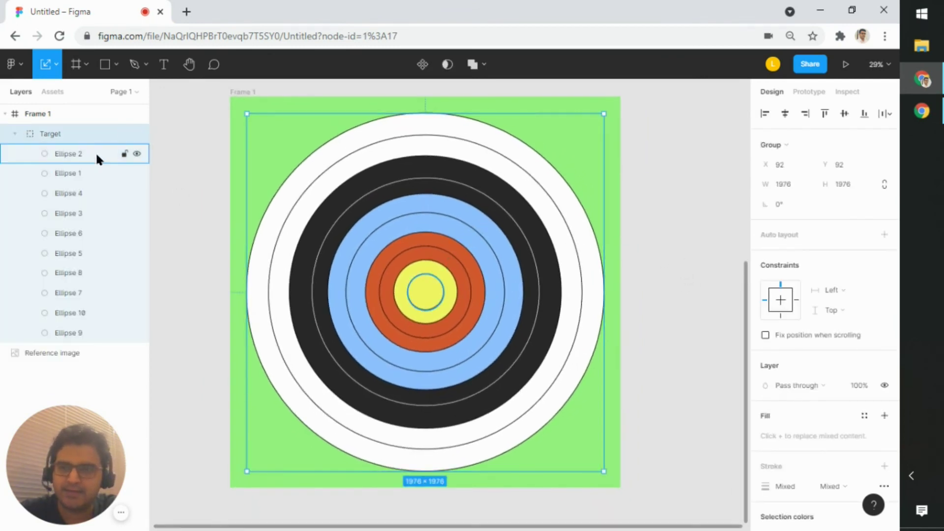
left_click(432, 226)
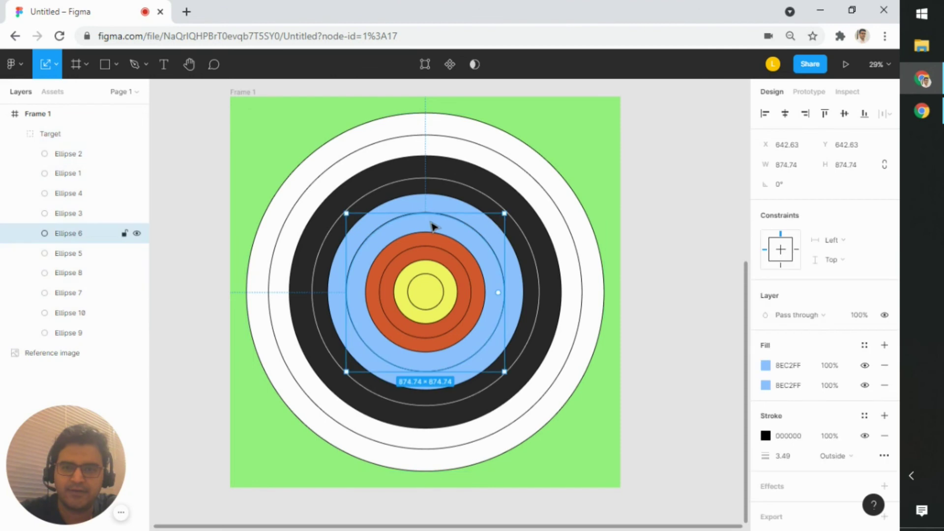
left_click(884, 366)
left_click(884, 366)
Remove the duplicate fill from the outer blue ring, Ellipse 5, and change its remaining fill to the deeper blue 4989E9.
left_click(441, 206)
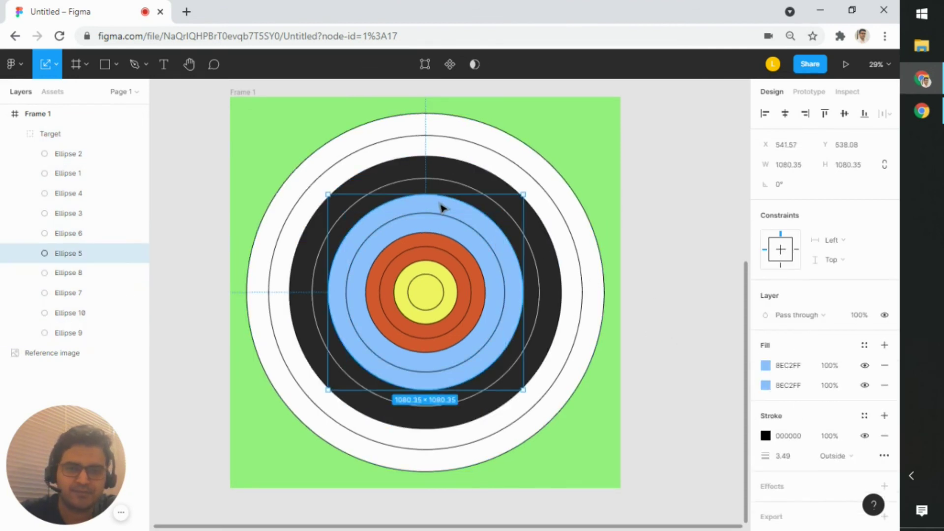
double_click(441, 207)
key("Escape")
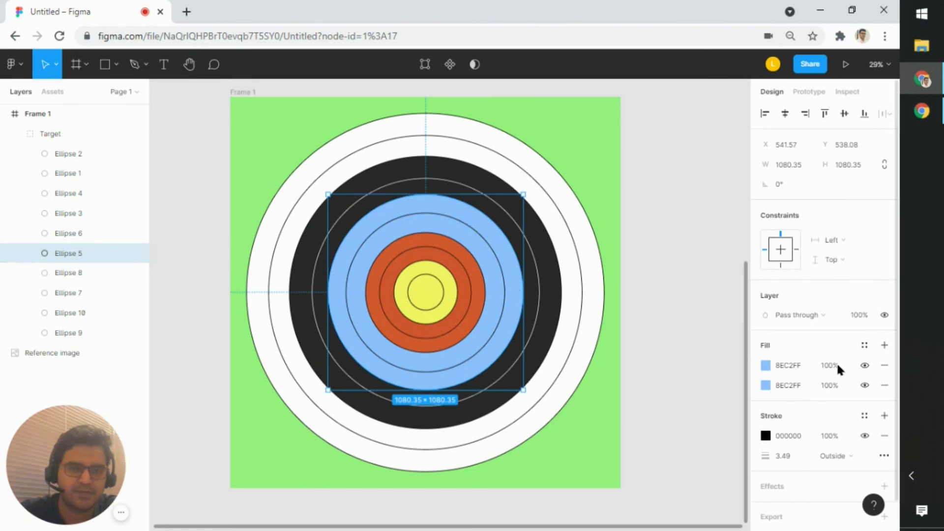
left_click(884, 385)
left_click(765, 365)
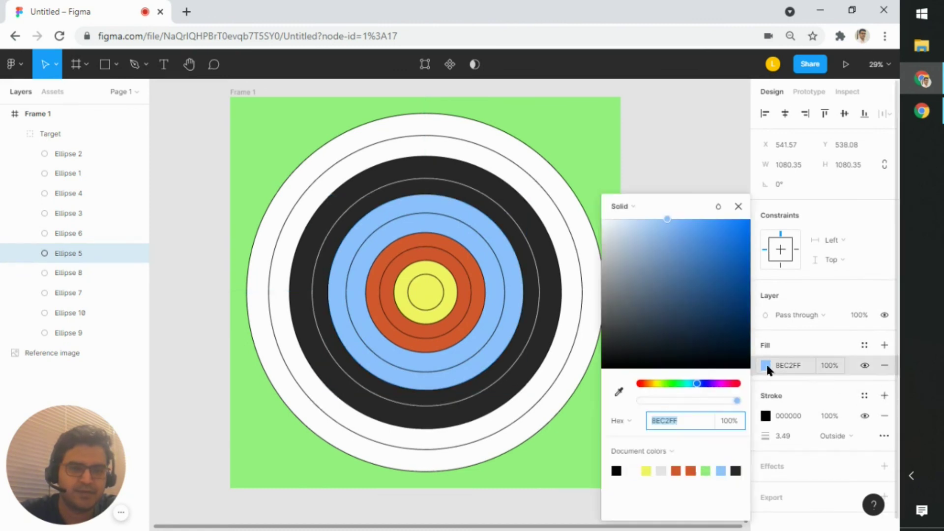
left_click_drag(693, 385, 702, 386)
left_click(686, 254)
mouse_move(689, 262)
left_mouse_down()
mouse_move(693, 226)
mouse_move(704, 235)
left_mouse_up()
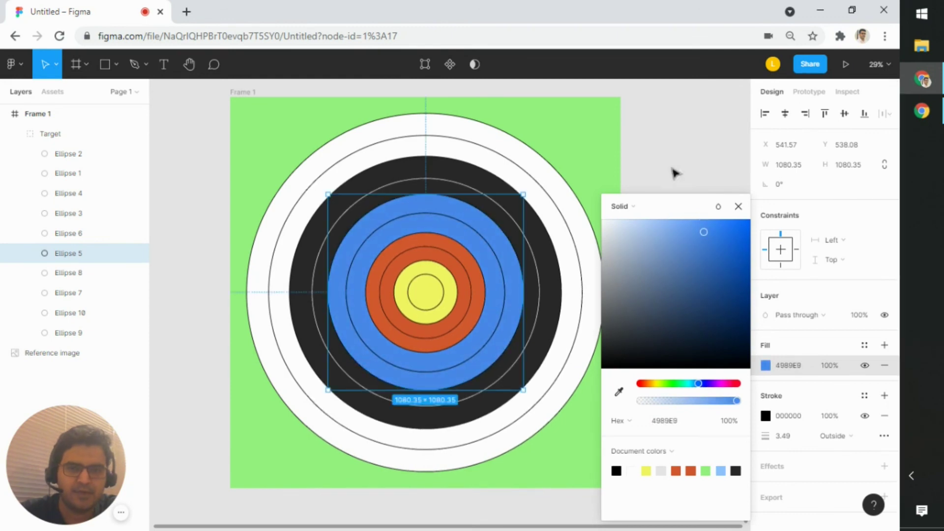
Brighten the yellow fill of the target's centre circle, Ellipse 1, to FBFF42.
left_click(442, 283)
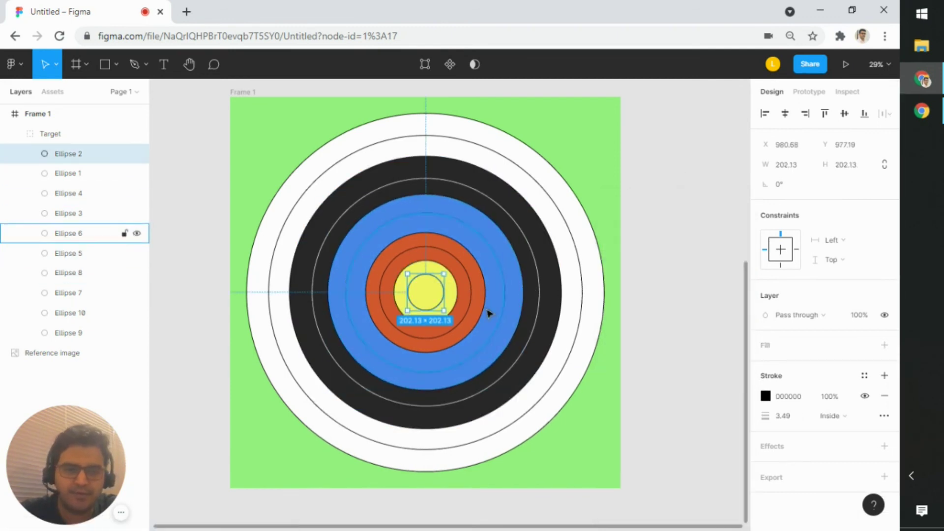
left_click(451, 292)
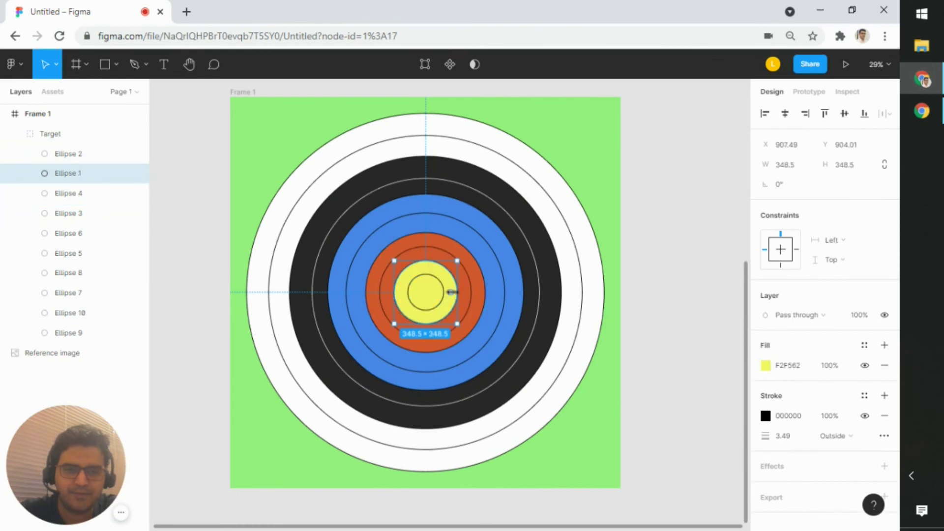
left_click(766, 365)
left_click_drag(695, 227, 703, 219)
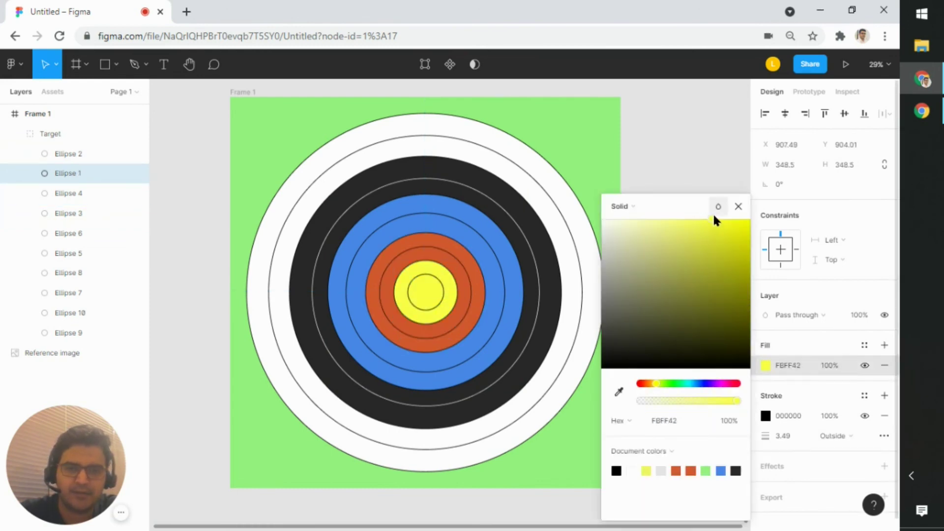
left_click(524, 241)
scroll(523, 239, "down", 2)
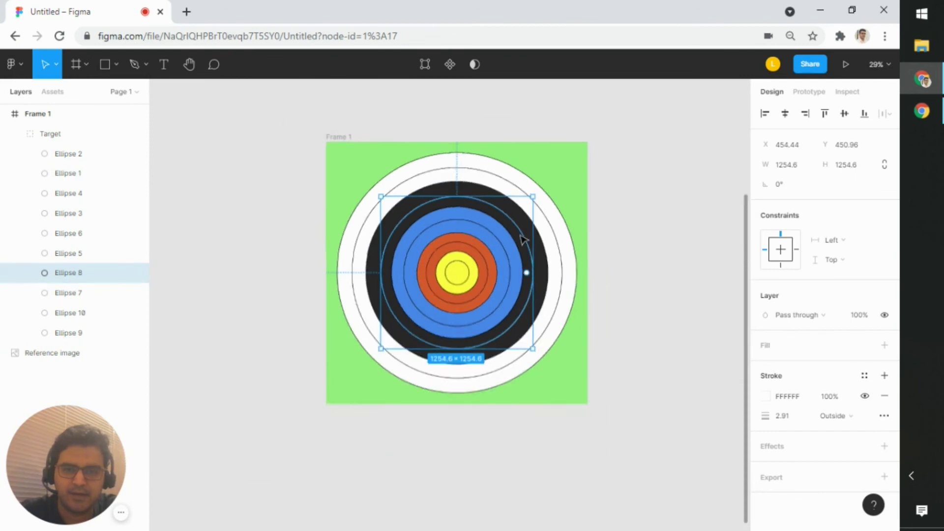
left_click(709, 313)
Move the reference image from above the frame to the empty canvas just beyond the frame's right edge.
scroll(632, 312, "right", 2)
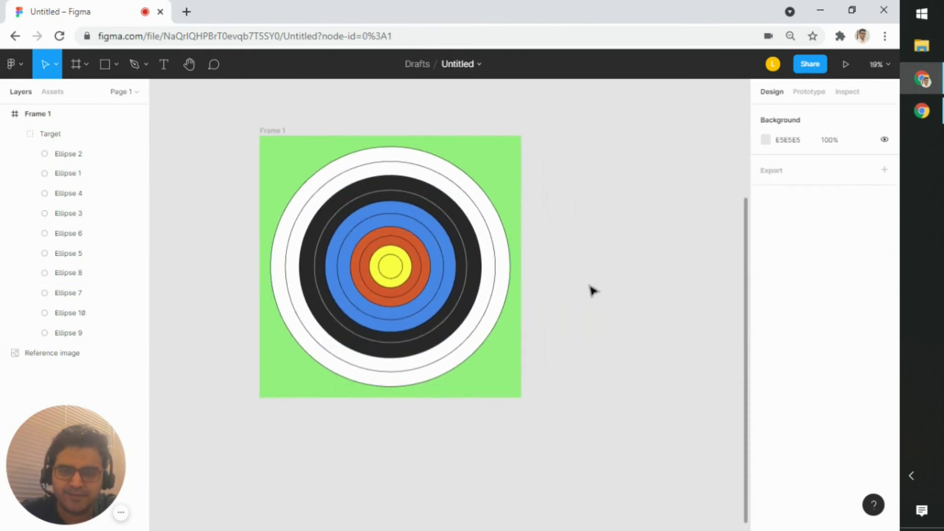
scroll(593, 291, "down", 2)
left_click_drag(600, 293, 522, 299)
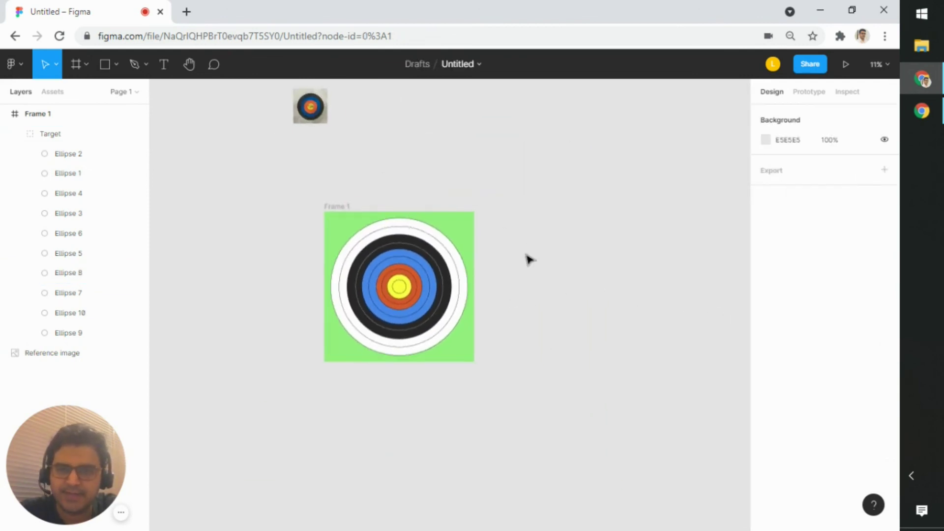
scroll(534, 268, "up", 2)
left_click_drag(545, 265, 582, 236)
scroll(708, 236, "down", 2)
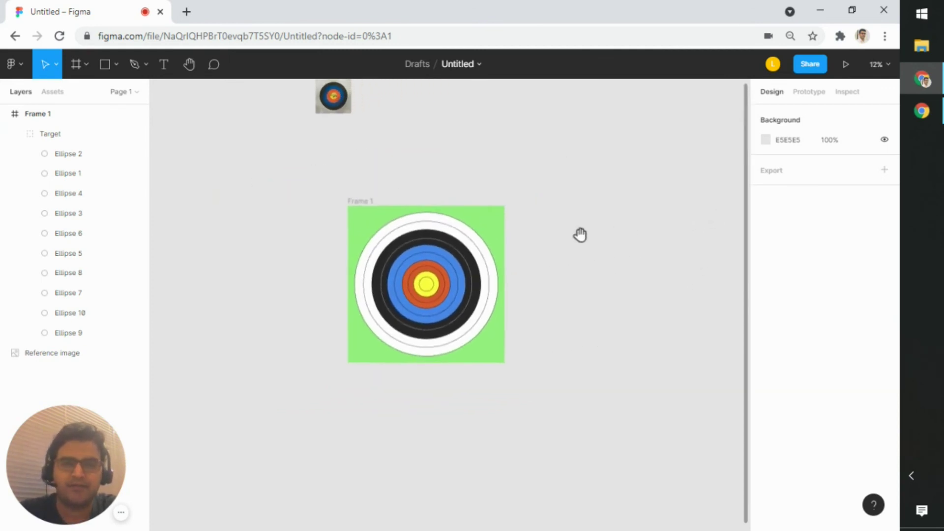
left_click(325, 101)
left_click_drag(325, 101, 541, 275)
scroll(541, 276, "up", 4)
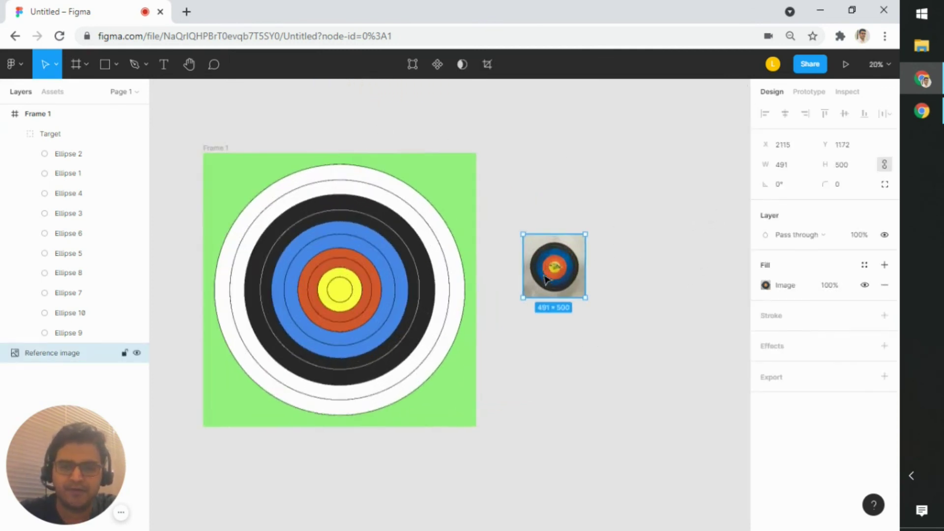
left_click_drag(558, 325, 617, 342)
left_click_drag(624, 264, 578, 291)
left_click(666, 343)
left_click_drag(603, 342, 681, 348)
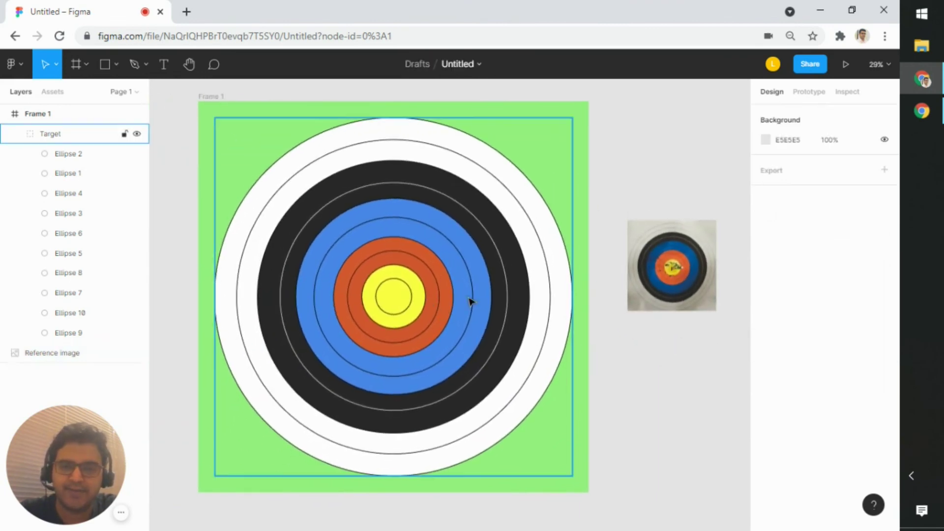
Adjust the reference image's position beside the frame to X 1867, Y 1334.
left_click(666, 268)
left_click_drag(667, 266, 656, 286)
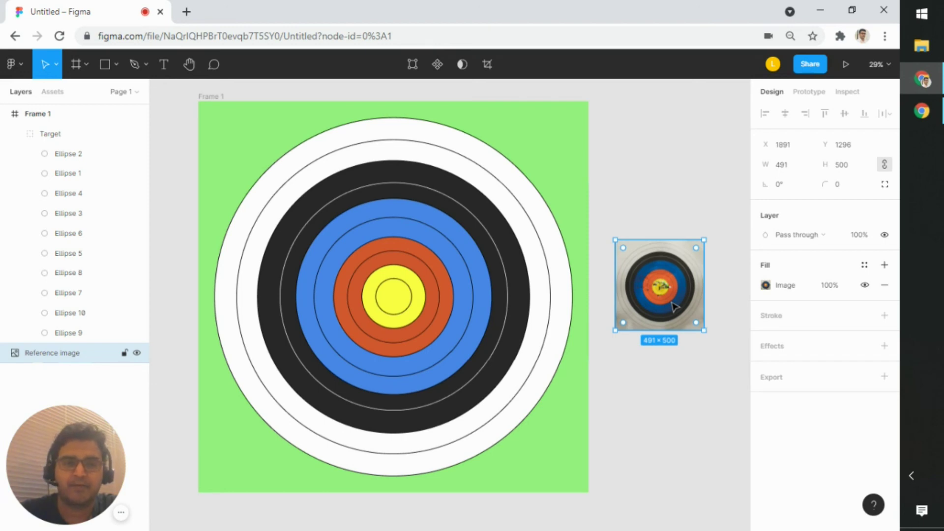
left_click_drag(672, 305, 667, 312)
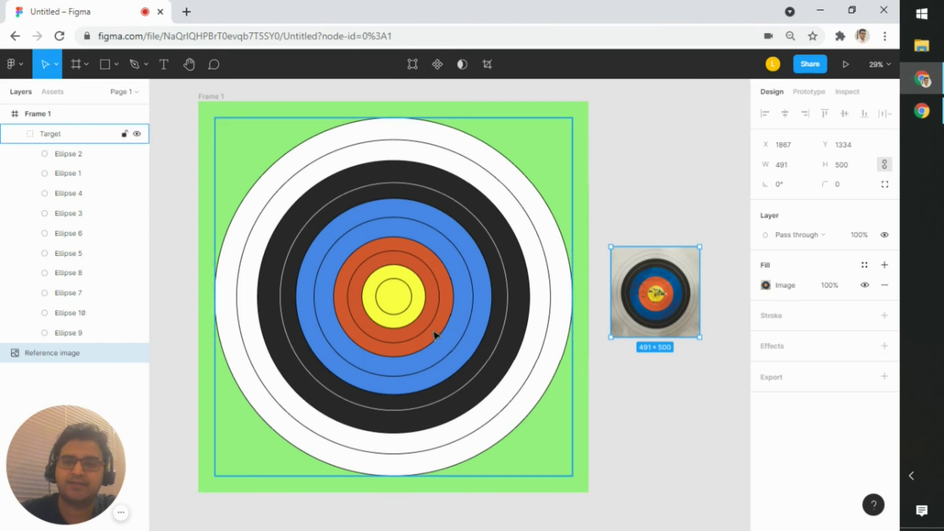
left_click(608, 365)
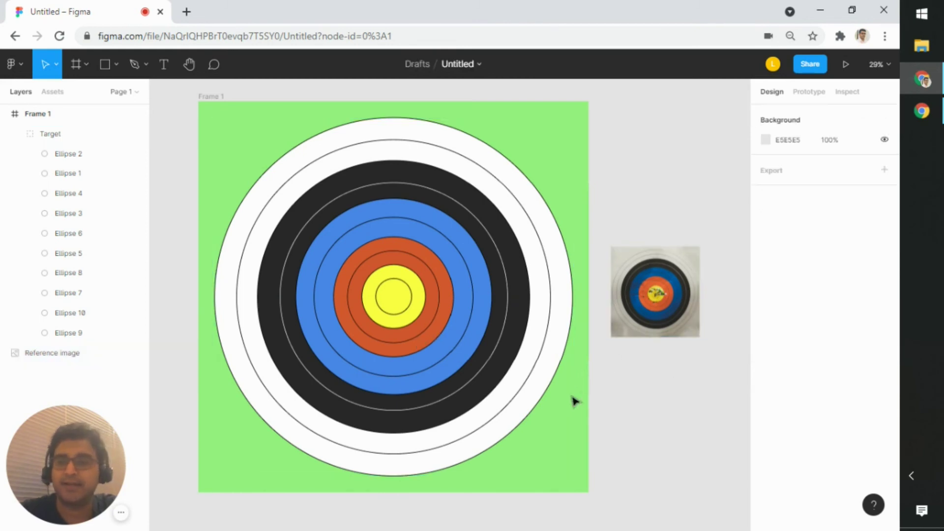
Examine the finished target in its frame and compare it with the reference image beside it.
scroll(592, 413, "down", 3)
left_click_drag(629, 264, 609, 251)
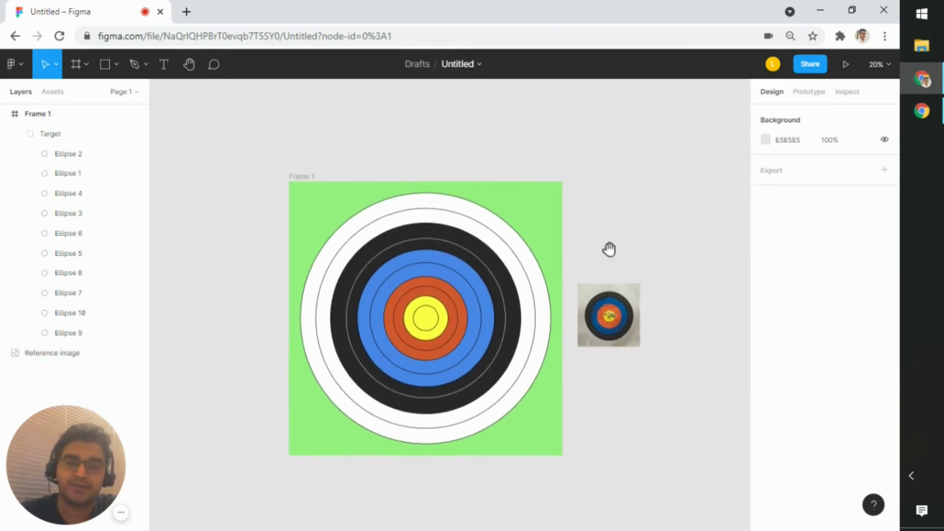
left_click(345, 298)
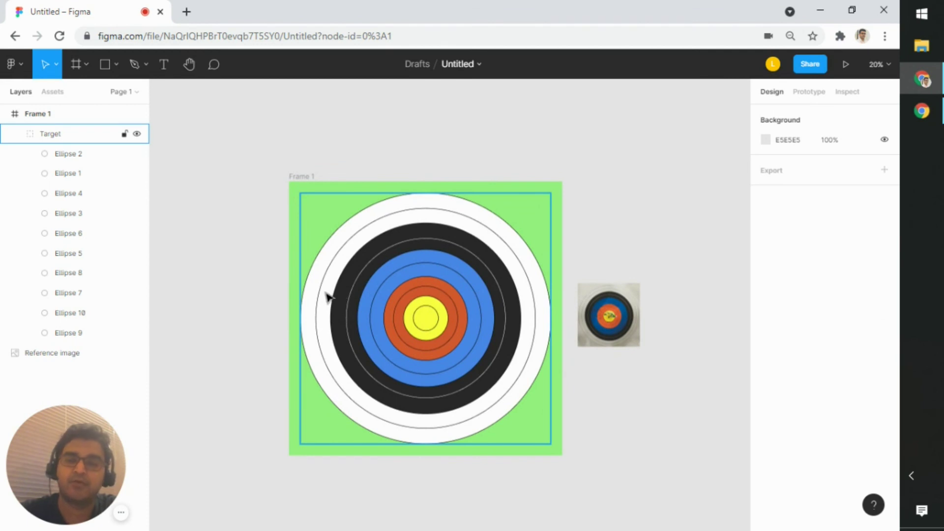
left_click(428, 333)
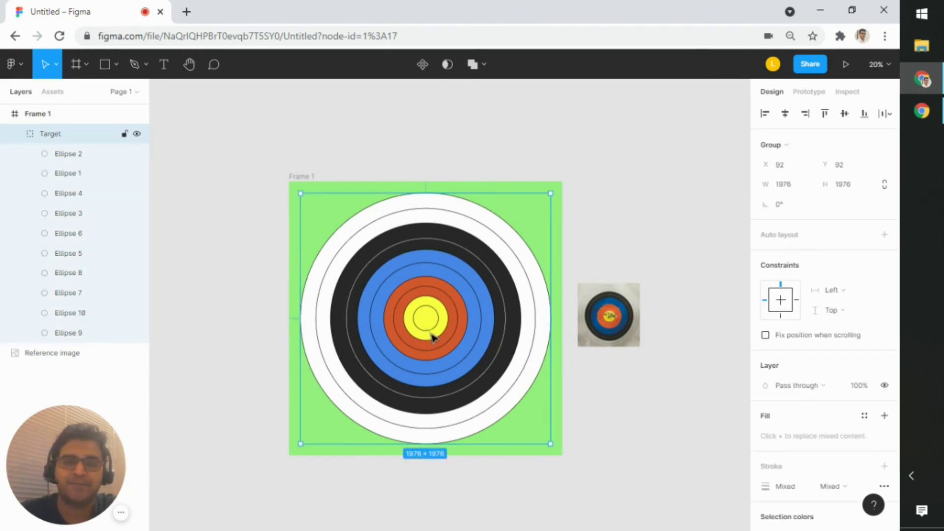
scroll(432, 335, "up", 3)
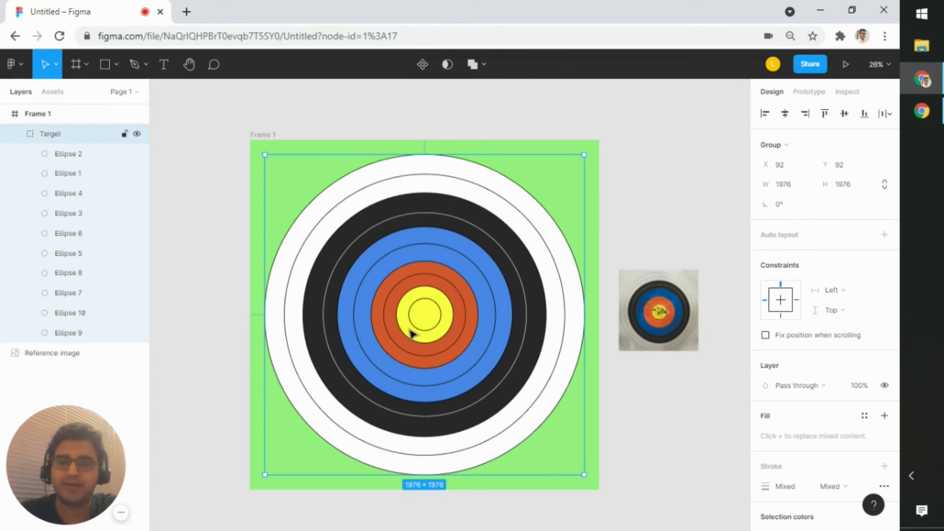
left_click(626, 421)
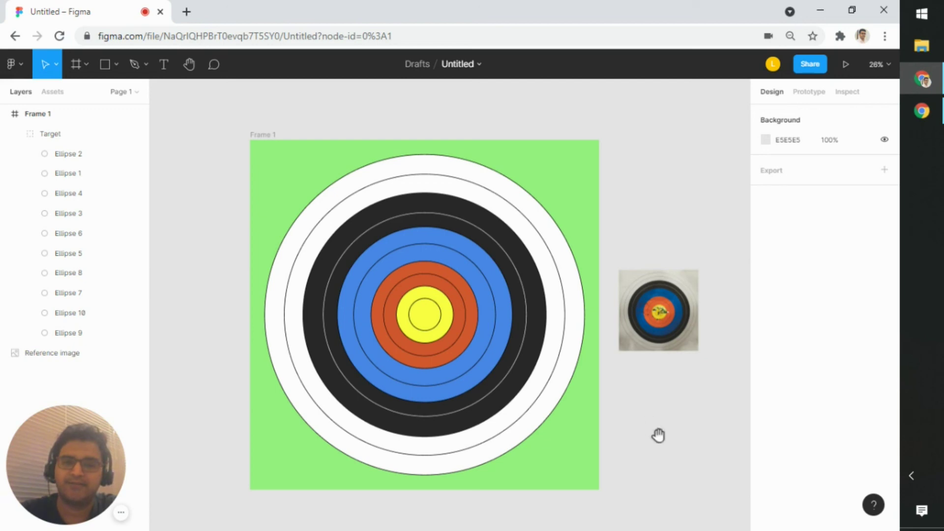
scroll(657, 434, "down", 1)
scroll(642, 392, "up", 1)
scroll(659, 401, "up", 1)
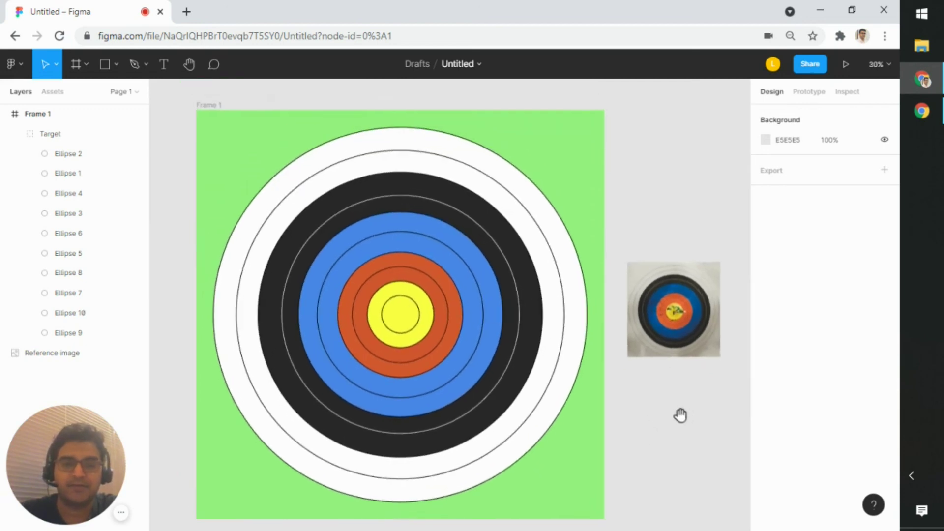